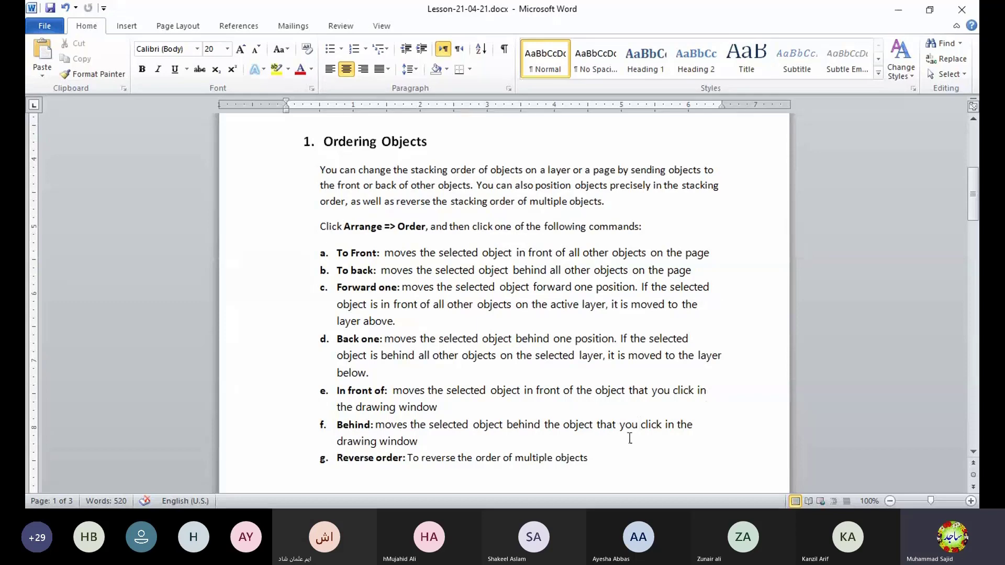
# - Review the lesson notes on ordering objects and the Object Manager, including its diagram and the numbered button and layer descriptions
pyautogui.scroll(-10, 630, 438)
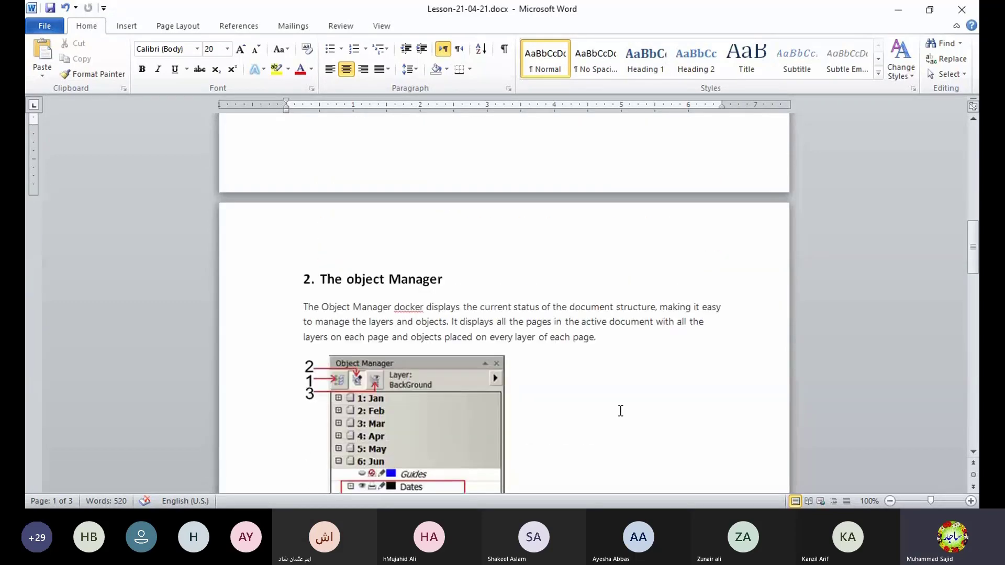
pyautogui.scroll(-3, 620, 411)
pyautogui.scroll(-1, 620, 411)
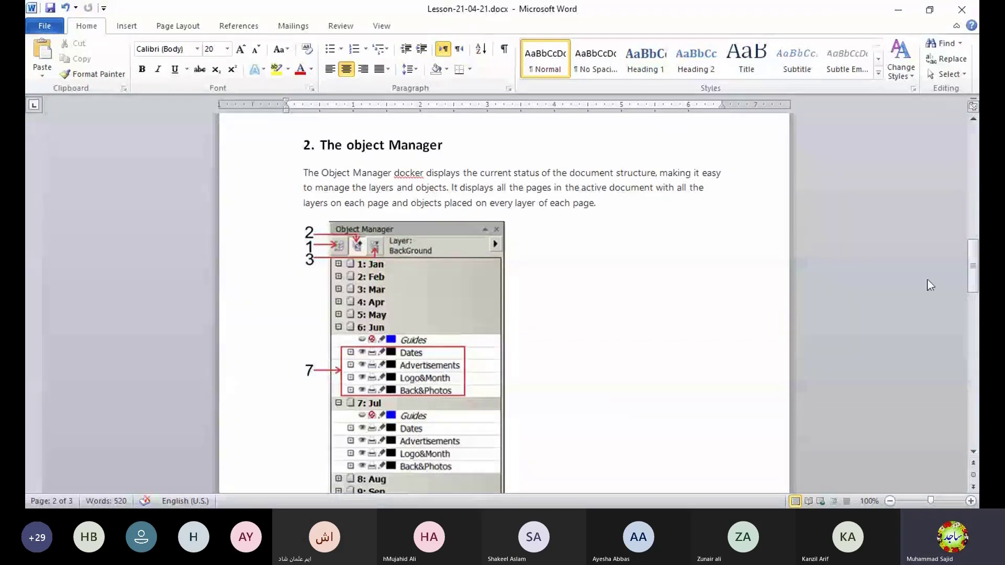
pyautogui.scroll(-8, 635, 288)
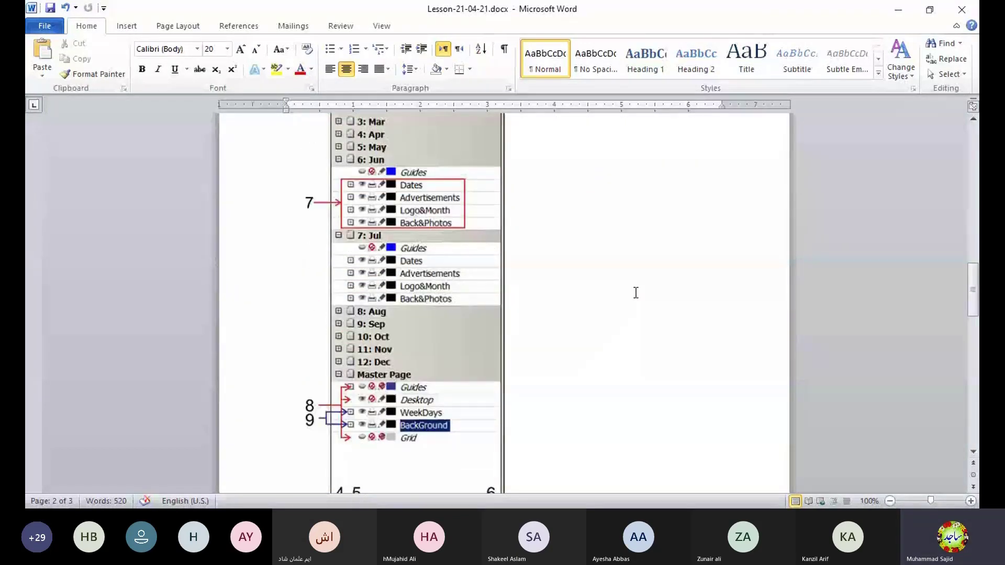
pyautogui.scroll(-10, 635, 292)
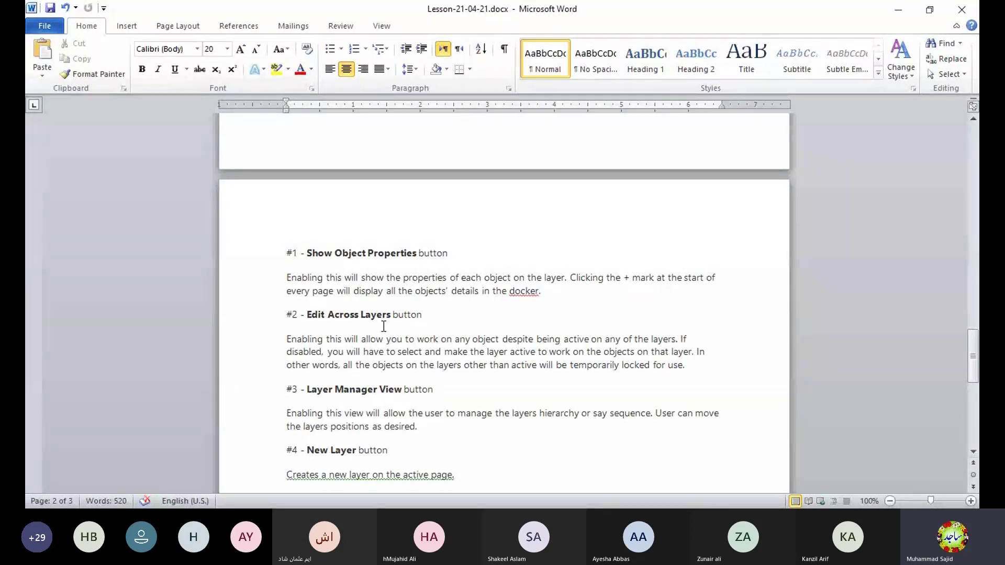
pyautogui.scroll(-1, 384, 326)
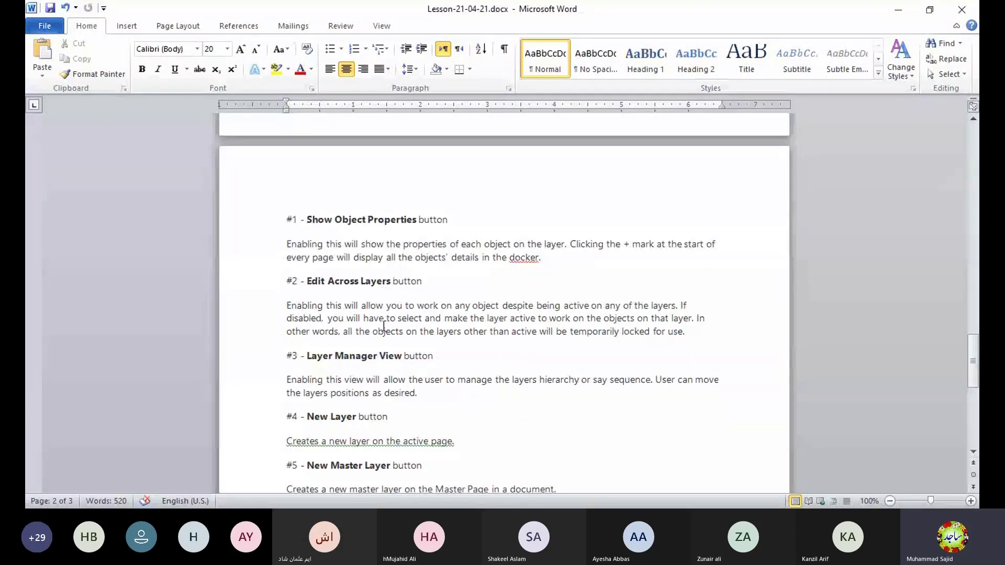
pyautogui.scroll(-1, 383, 326)
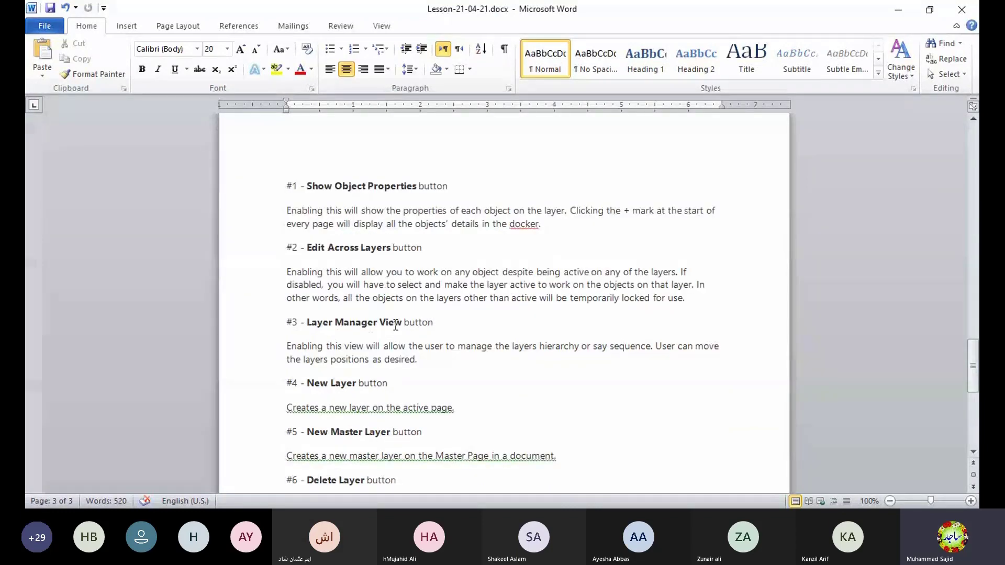
pyautogui.scroll(-1, 400, 324)
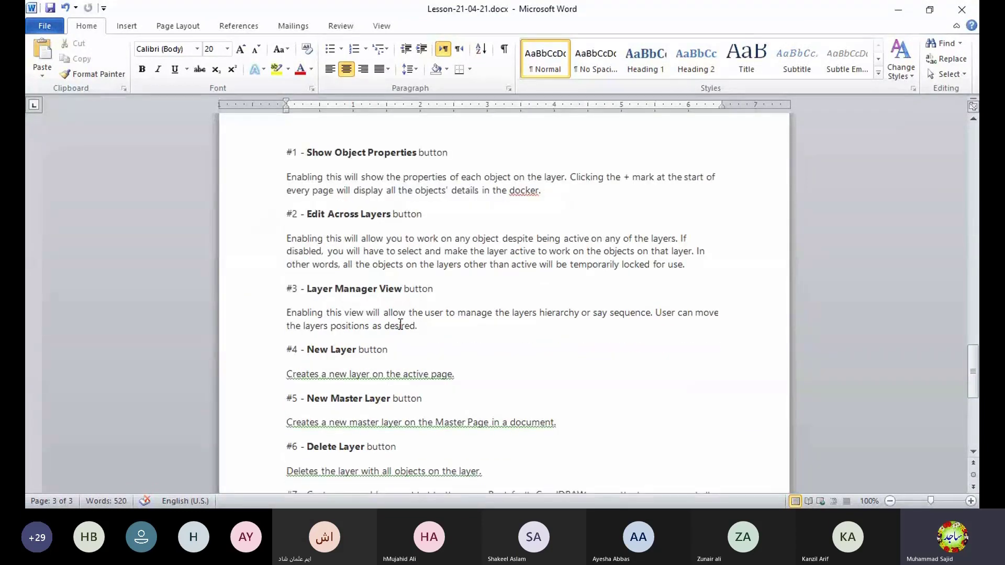
pyautogui.scroll(-2, 401, 324)
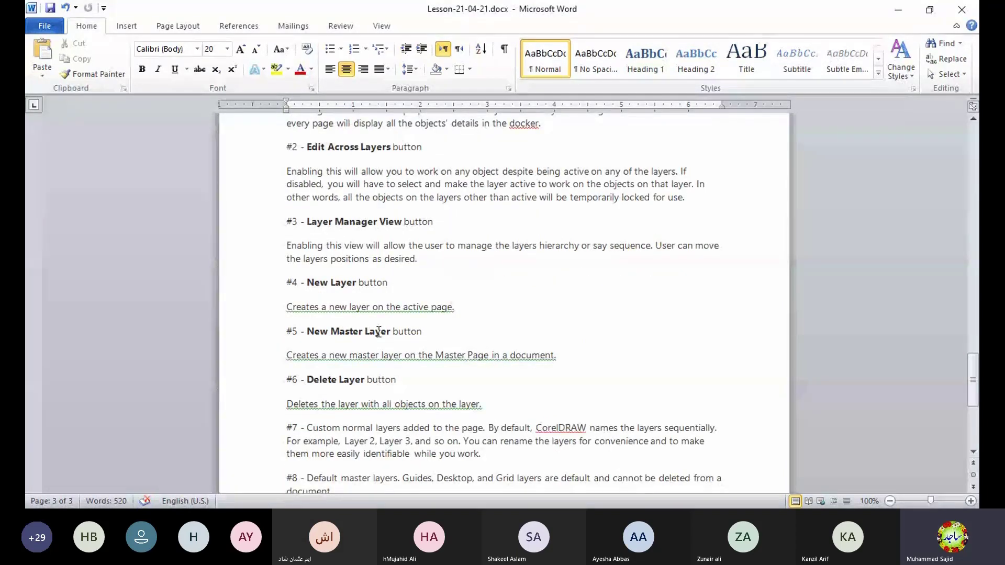
pyautogui.scroll(-3, 378, 332)
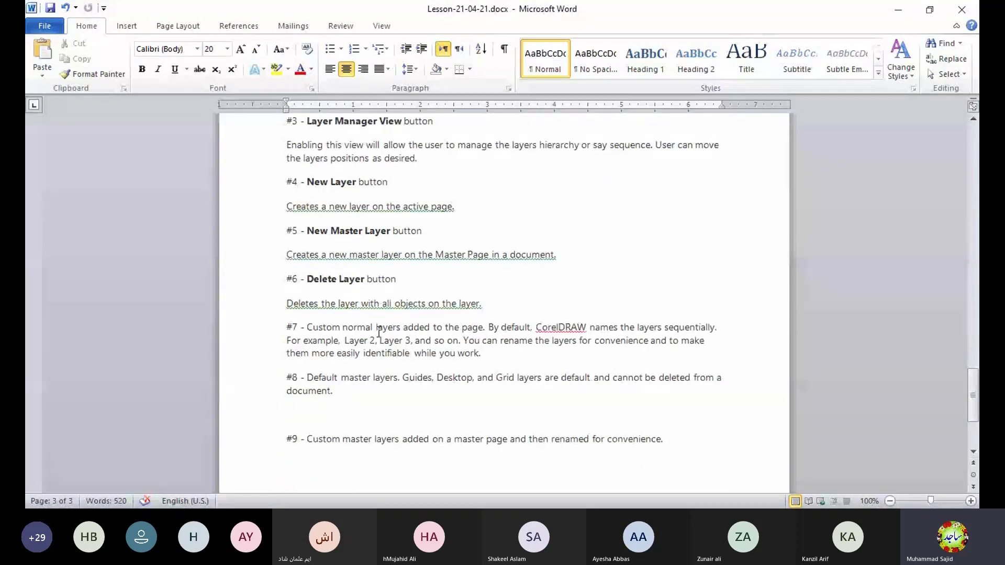
pyautogui.scroll(-1, 424, 333)
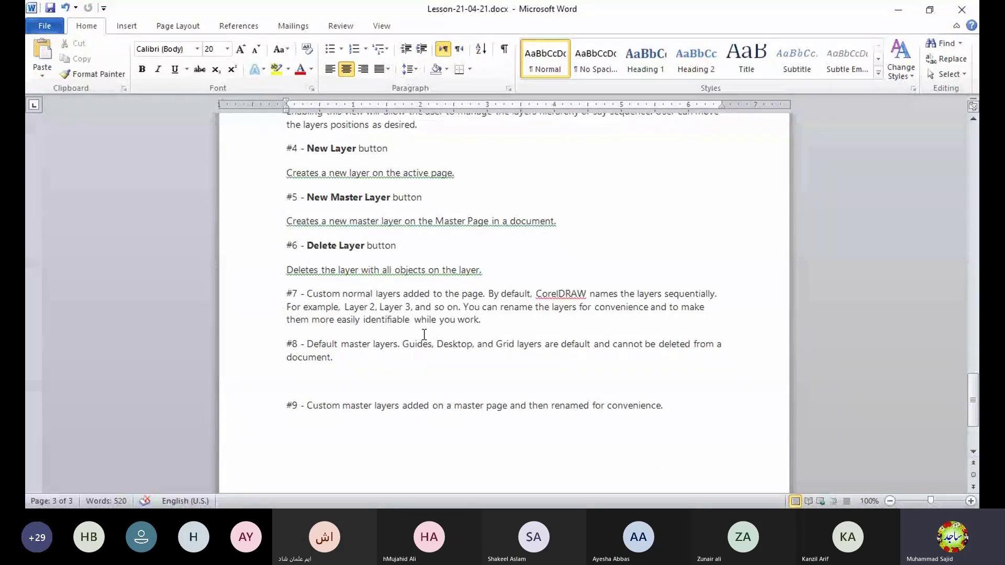
pyautogui.scroll(20, 423, 334)
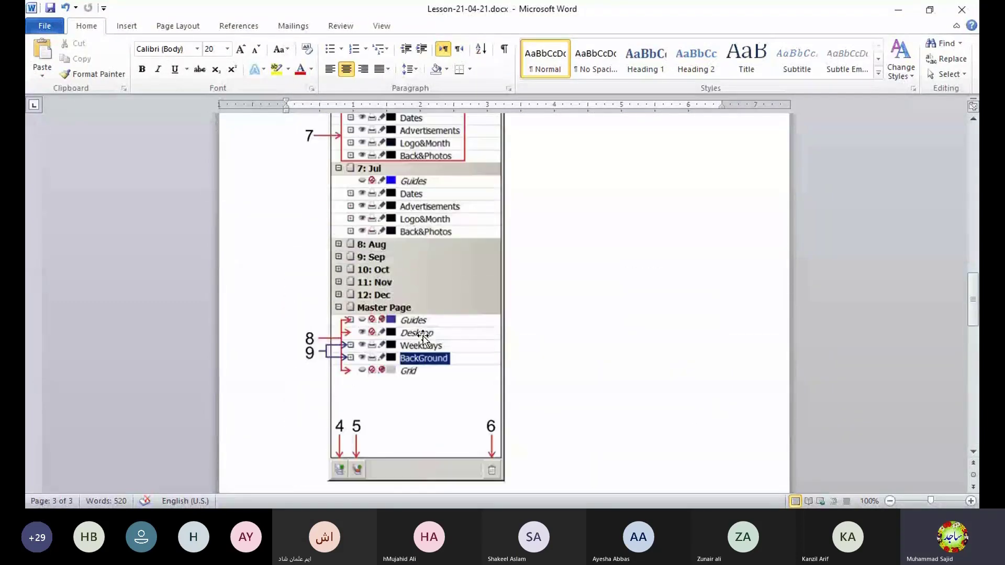
pyautogui.scroll(5, 424, 339)
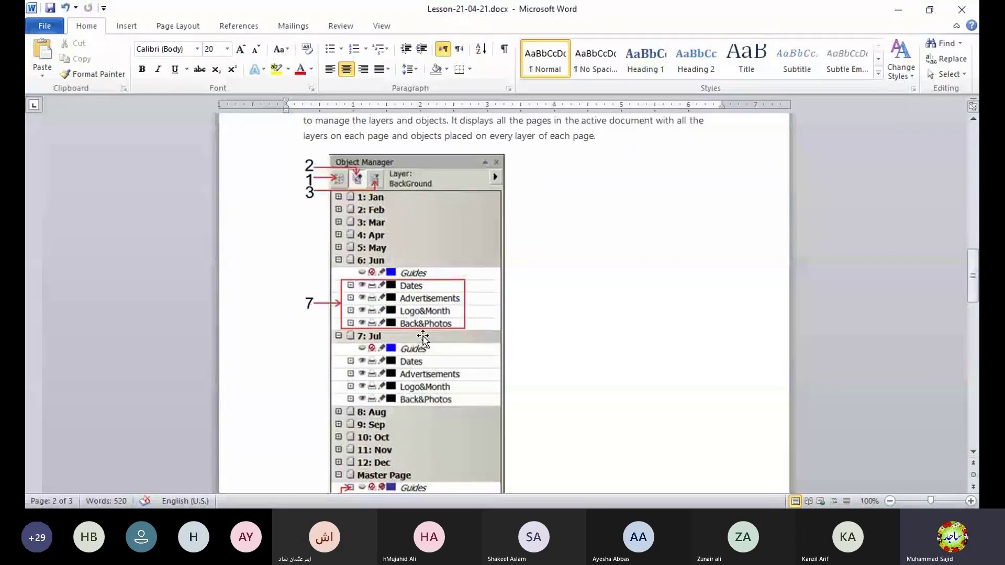
pyautogui.scroll(3, 423, 339)
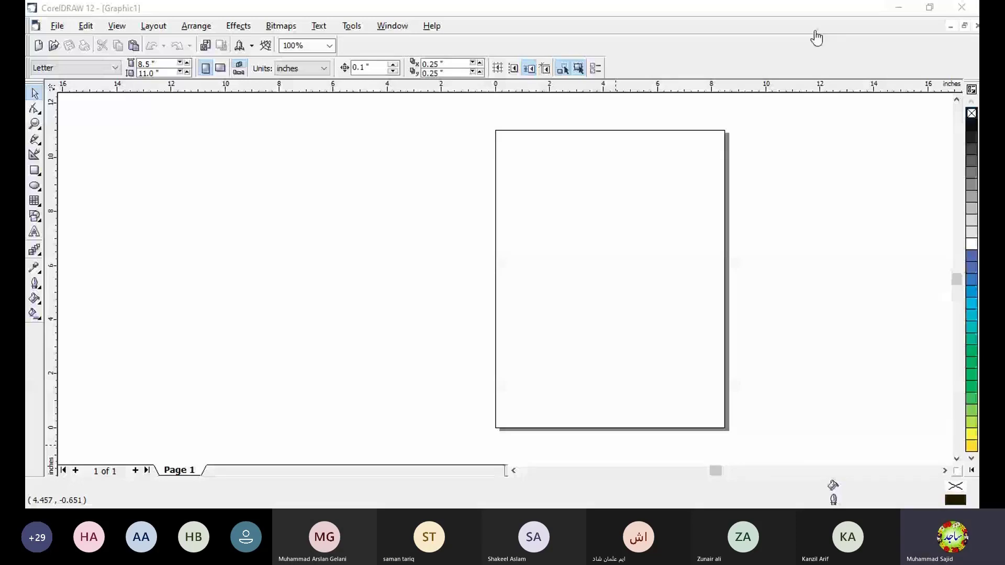
# - In CorelDRAW, draw a rectangle about 4.5 by 3.4 inches near the top of the page and fill it with RGB Blue
pyautogui.click(945, 470)
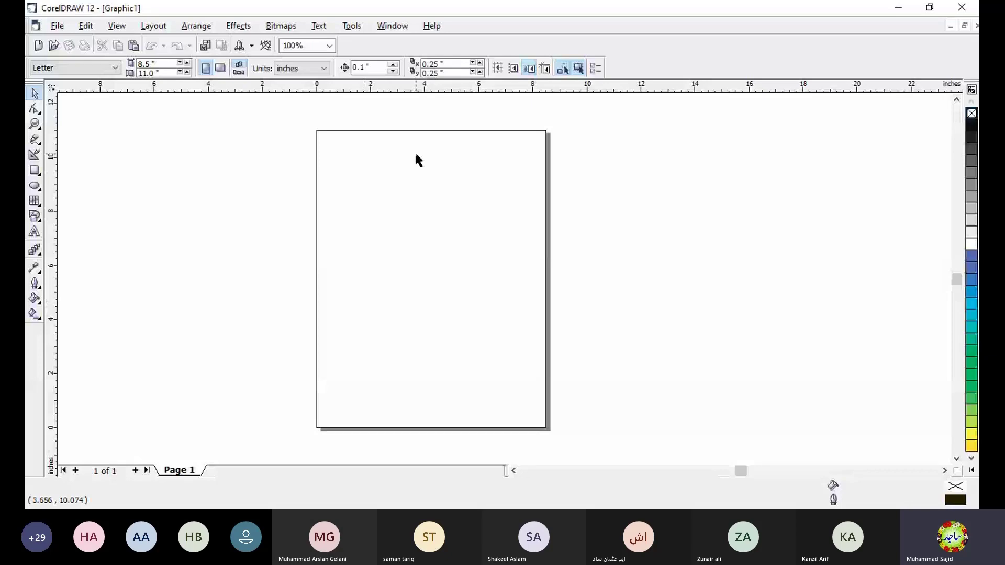
pyautogui.click(34, 170)
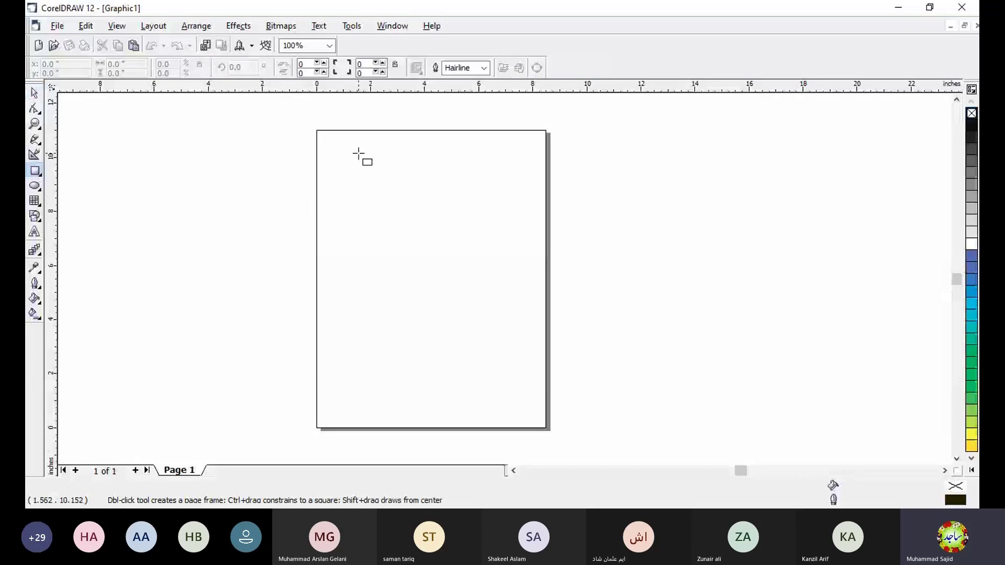
pyautogui.moveTo(357, 142); pyautogui.dragTo(480, 233)
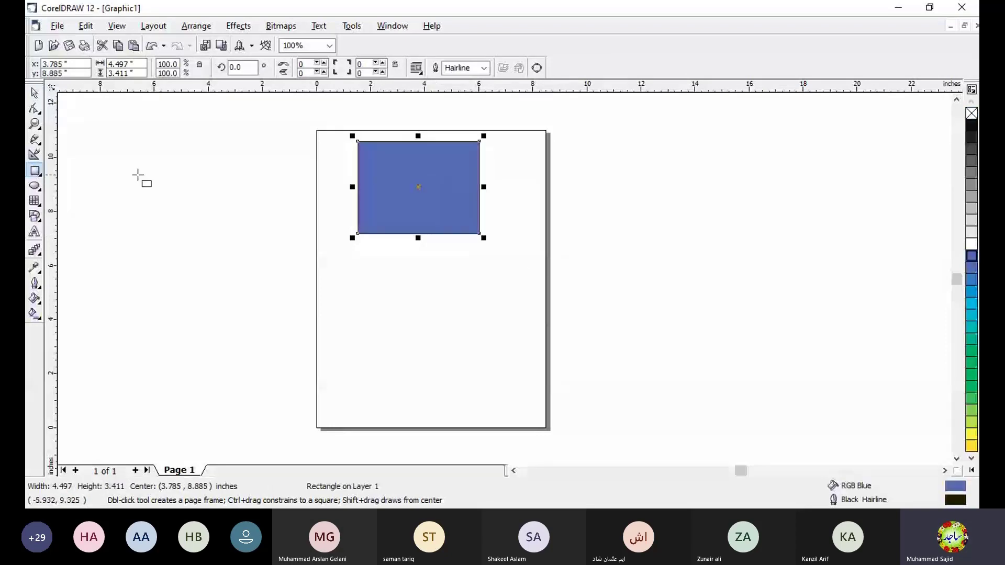
# - Draw an ellipse about 3.15 by 3.33 inches below the blue rectangle and fill it with RGB Yellow
pyautogui.click(35, 186)
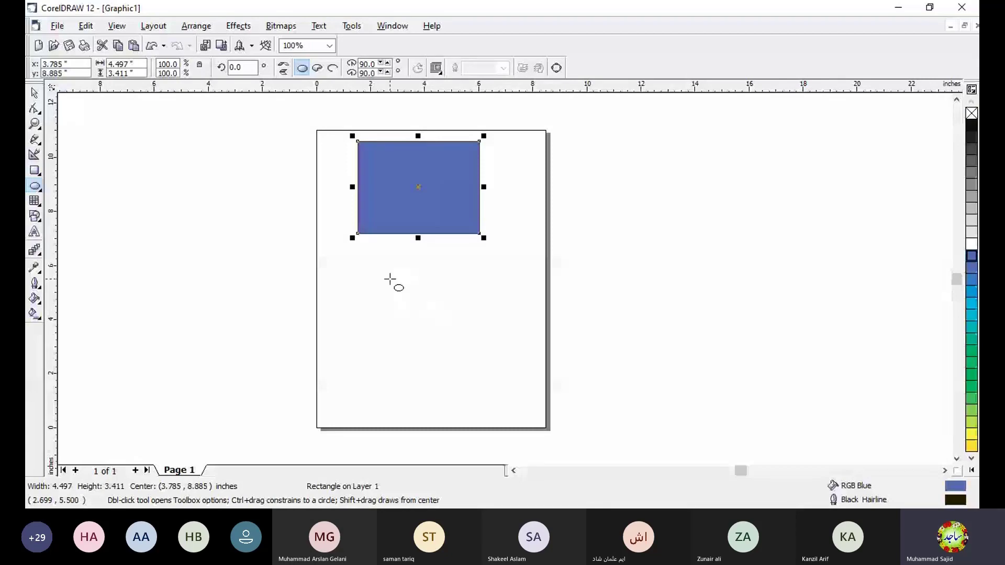
pyautogui.moveTo(376, 259); pyautogui.dragTo(451, 325)
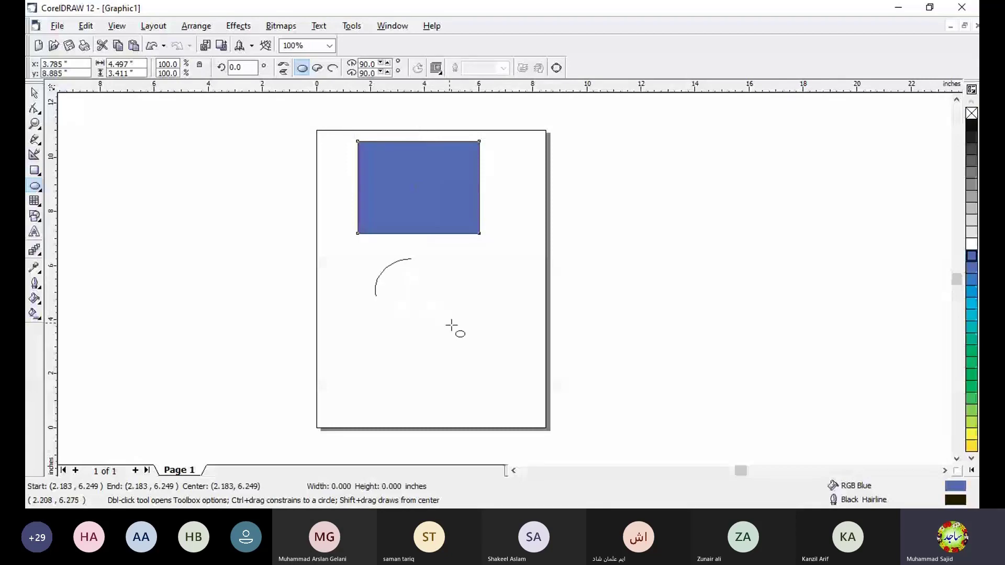
pyautogui.moveTo(451, 325); pyautogui.dragTo(460, 348)
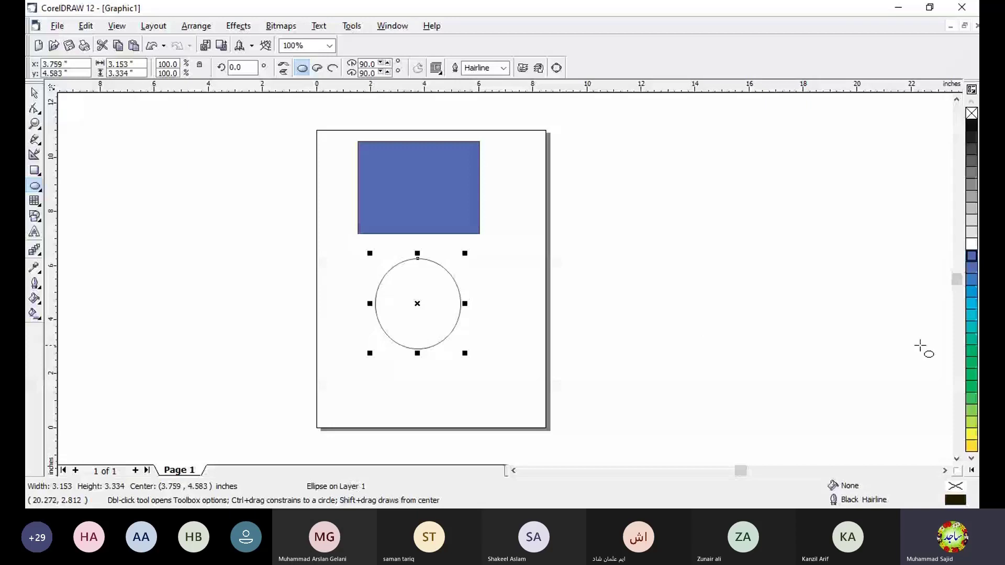
pyautogui.click(971, 433)
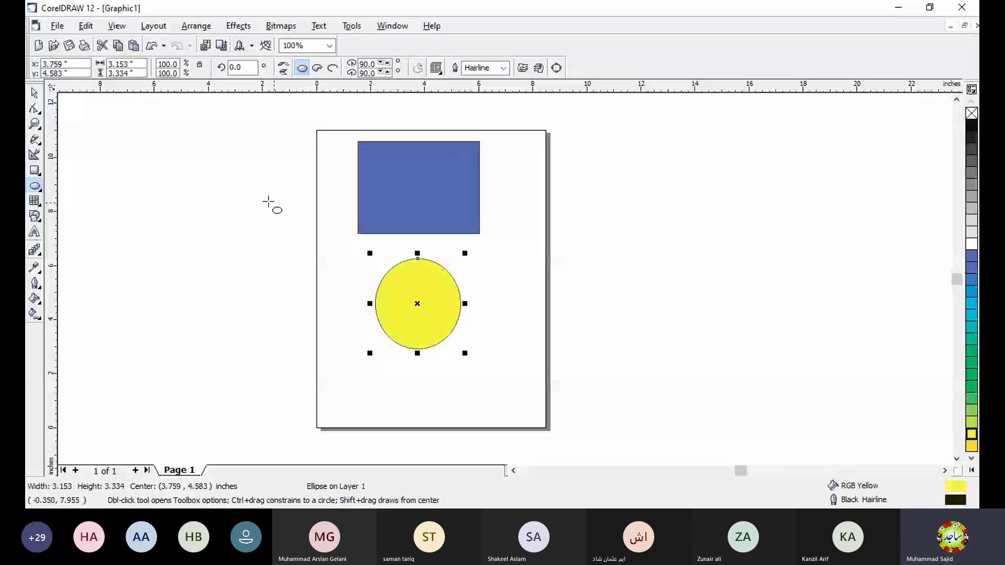
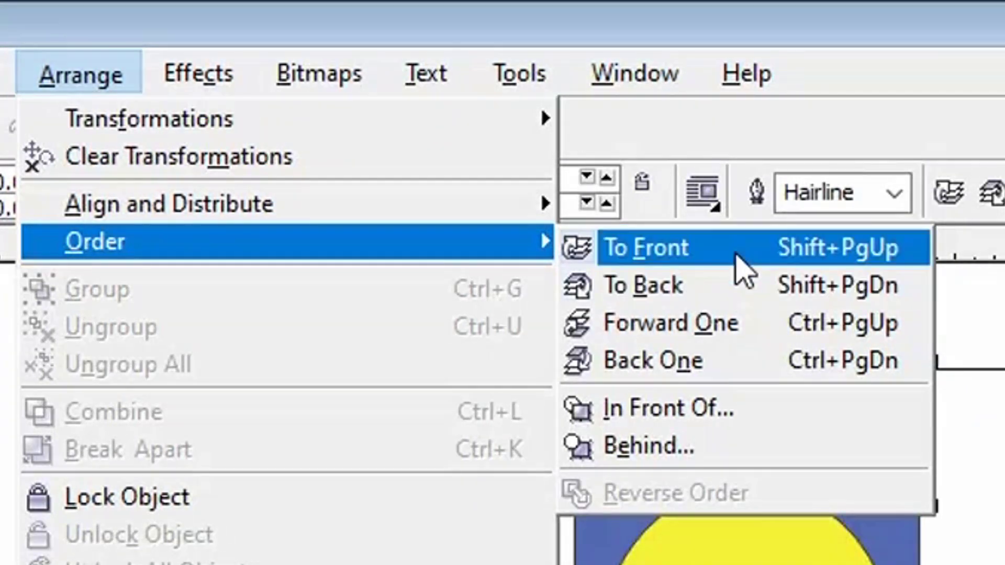
# - Bring the blue rectangle to the front of all objects and move it down over the other shapes
pyautogui.click(772, 253)
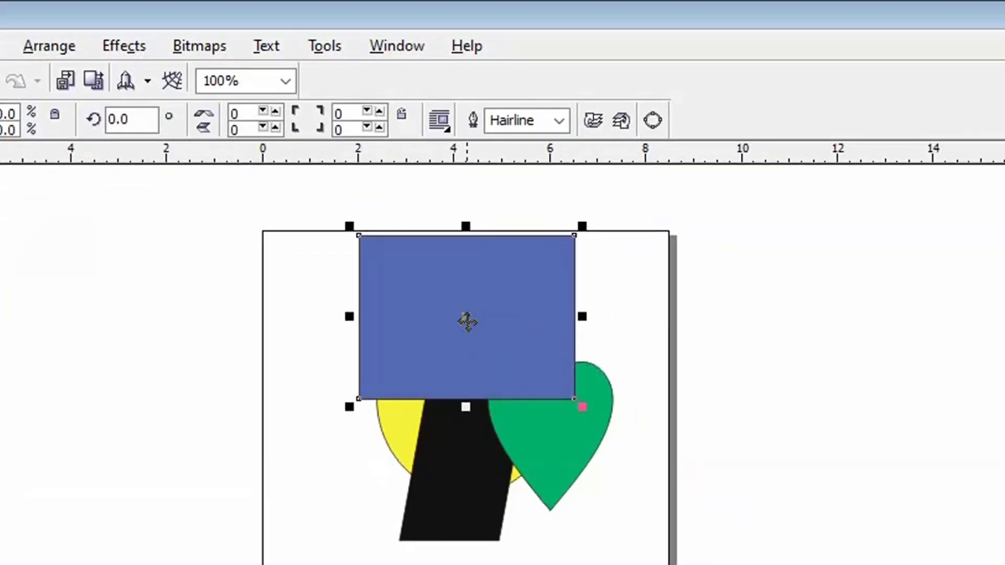
pyautogui.moveTo(467, 315); pyautogui.dragTo(489, 391)
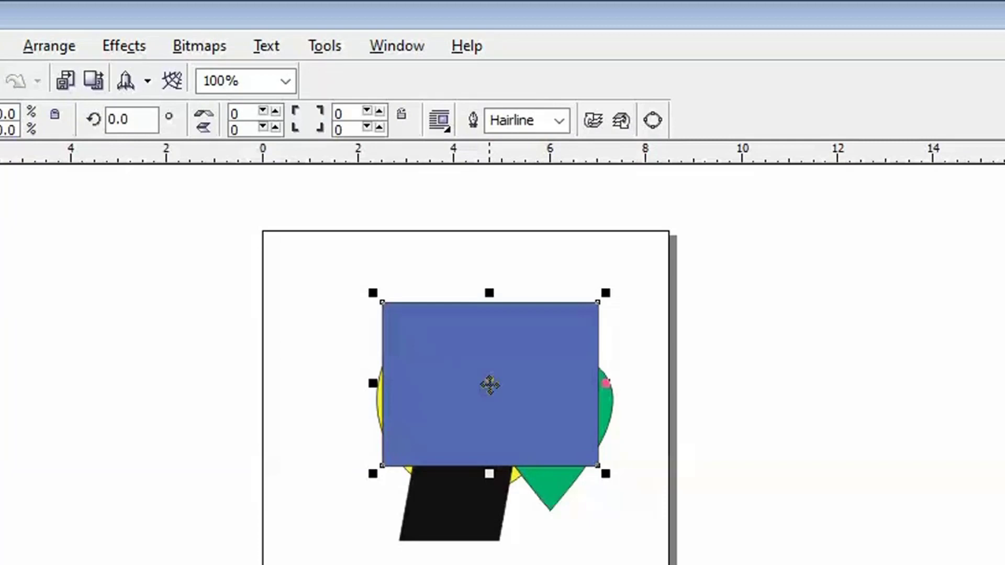
pyautogui.moveTo(489, 386); pyautogui.dragTo(493, 404)
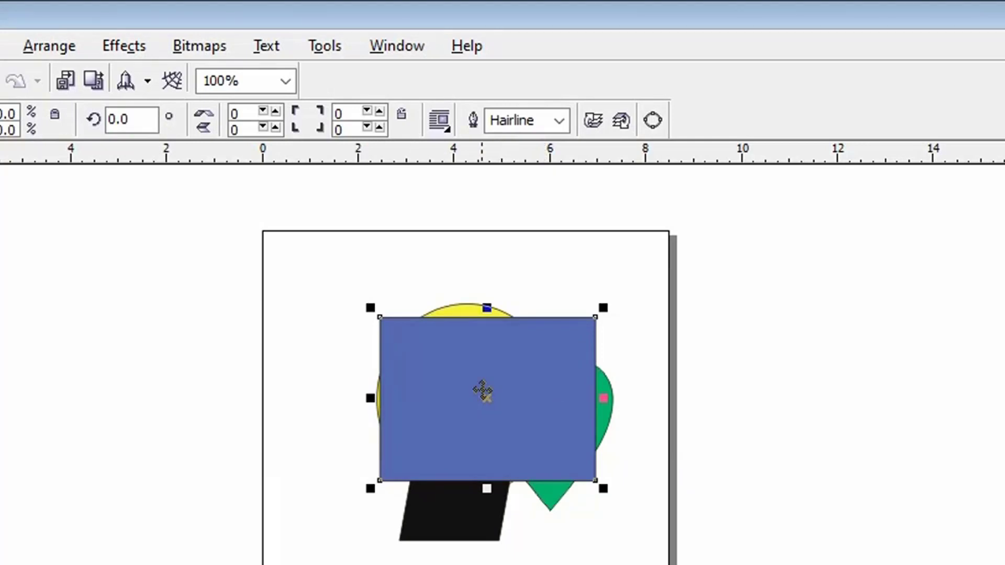
# - Send the blue rectangle to the back, behind all the other shapes on the page
pyautogui.click(58, 47)
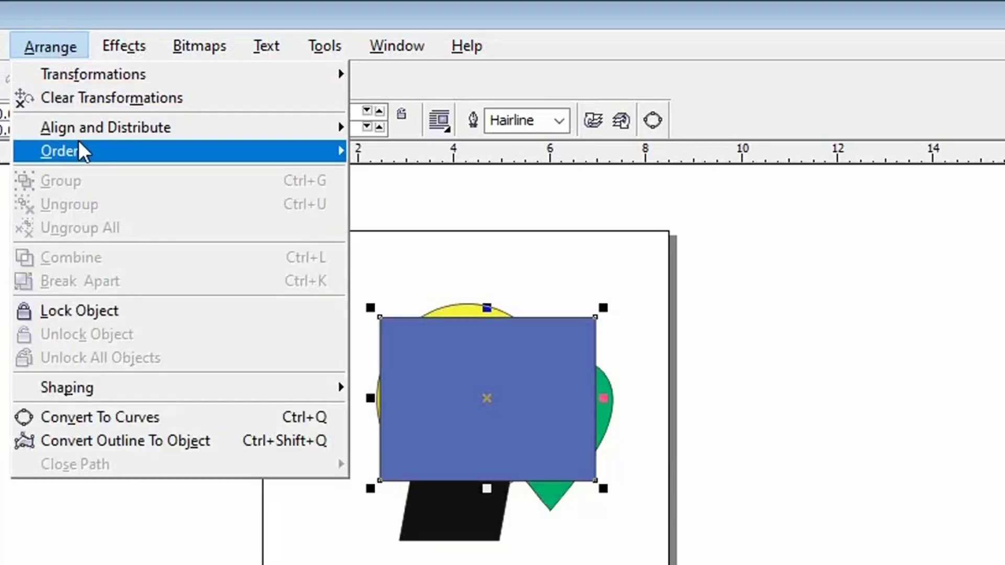
pyautogui.moveTo(82, 152)
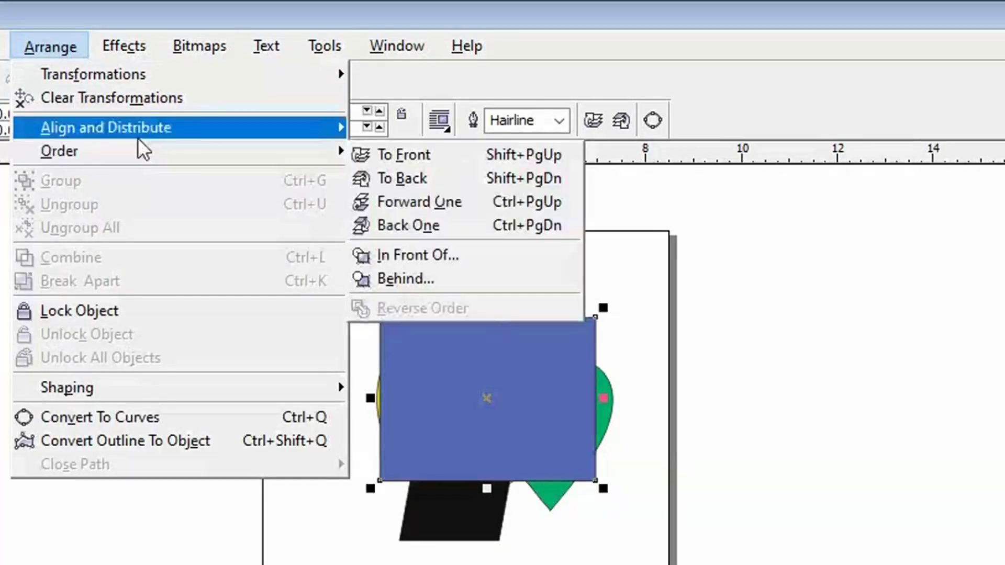
pyautogui.click(453, 180)
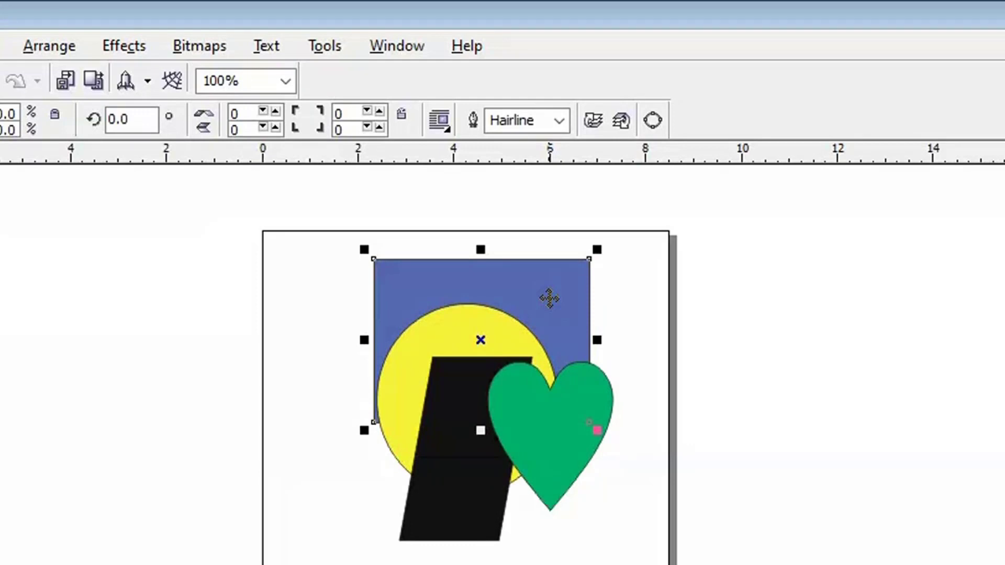
# - Move the blue rectangle forward two positions with Forward One, past the yellow ellipse and the black parallelogram
pyautogui.click(50, 46)
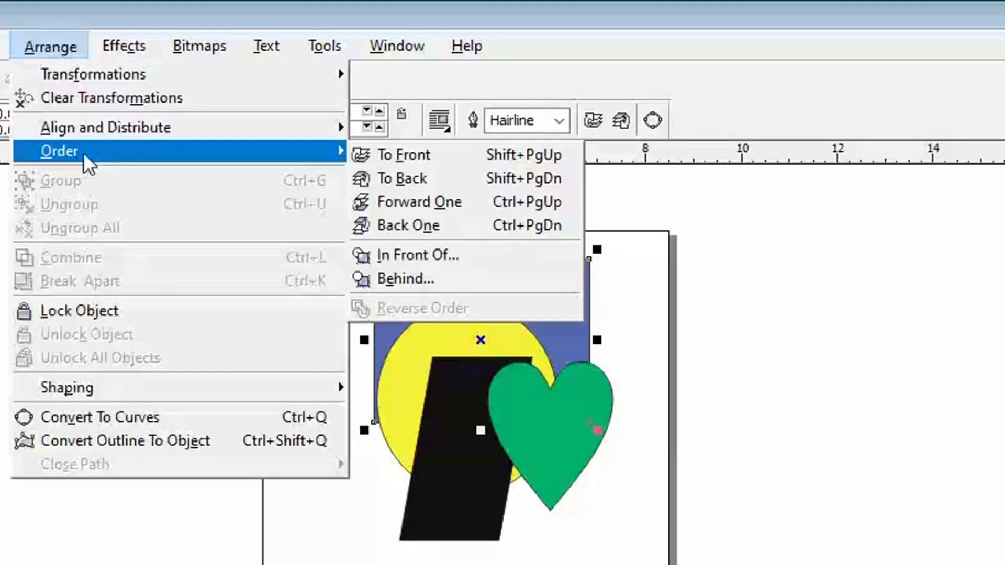
pyautogui.click(444, 208)
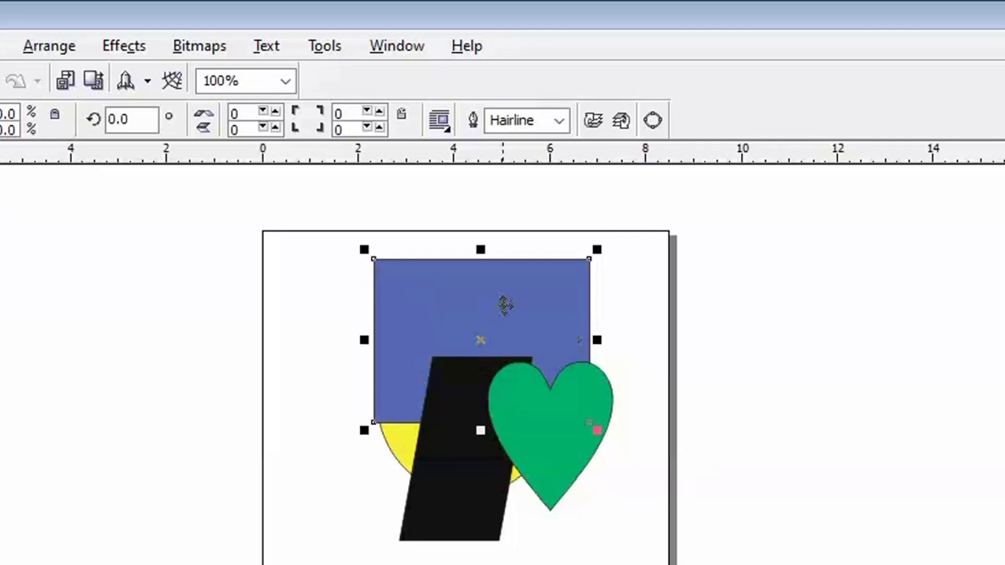
pyautogui.click(51, 46)
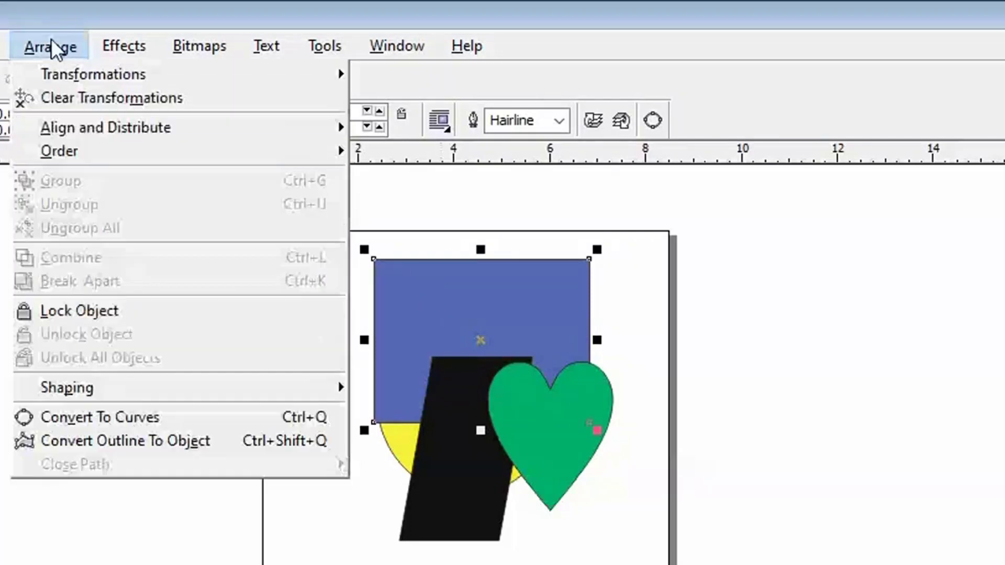
pyautogui.moveTo(134, 157)
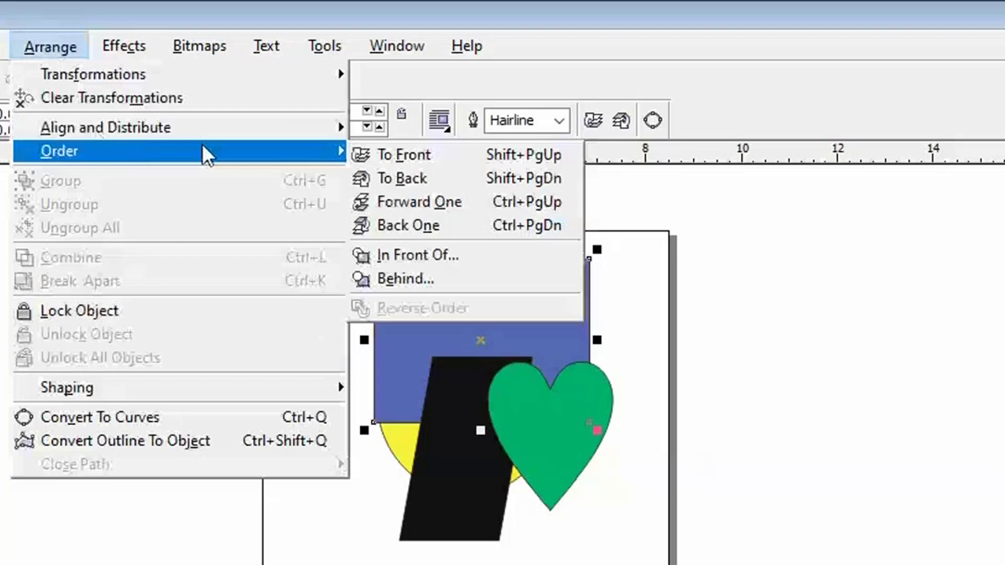
pyautogui.click(445, 205)
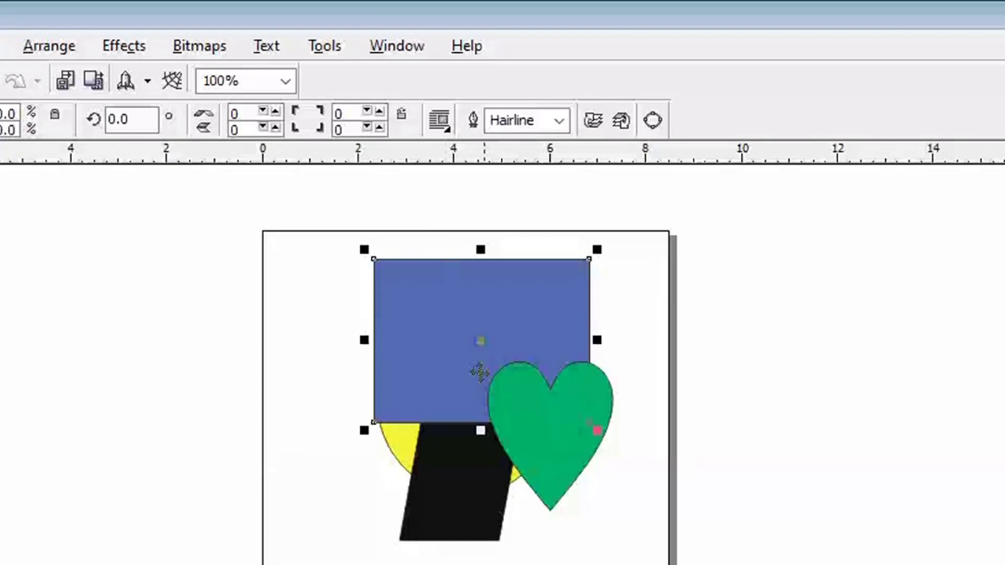
# - Move the blue rectangle back one position with Back One, behind the black parallelogram
pyautogui.click(468, 510)
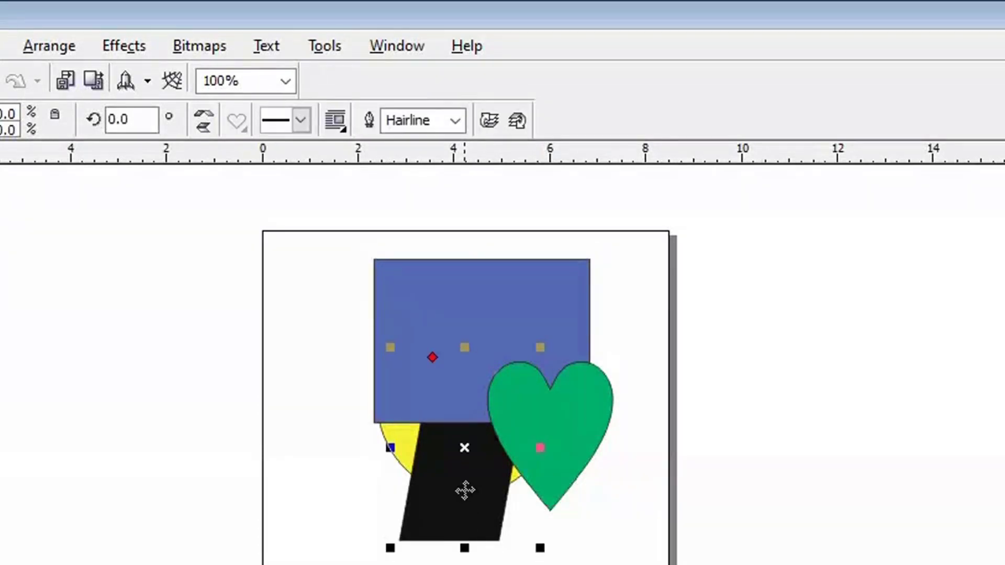
pyautogui.click(479, 417)
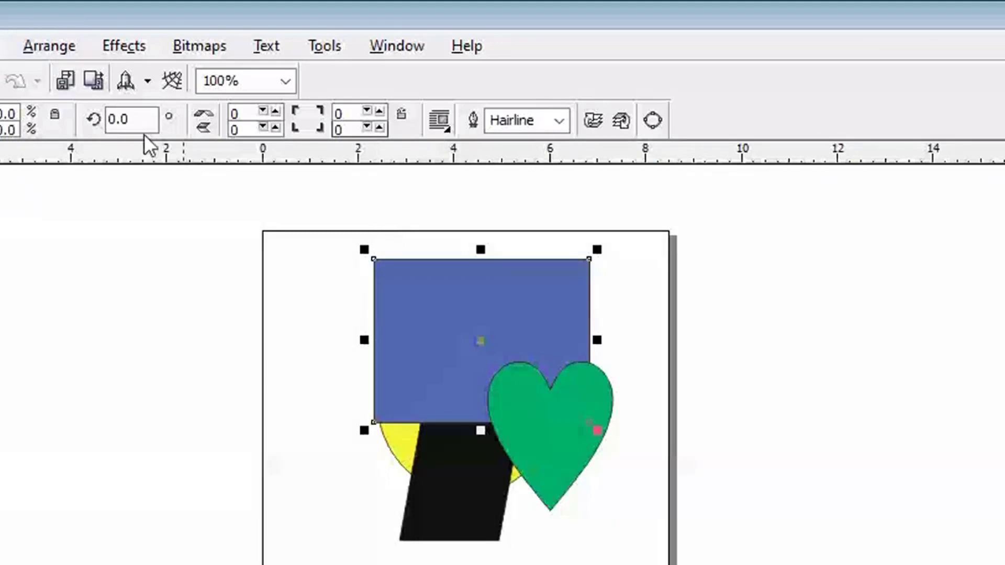
pyautogui.click(50, 47)
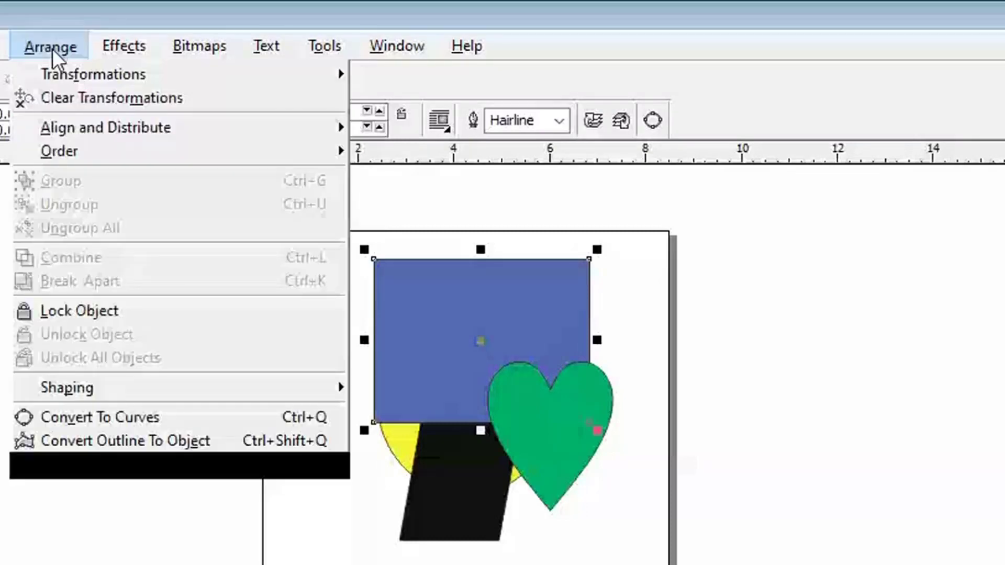
pyautogui.moveTo(157, 151)
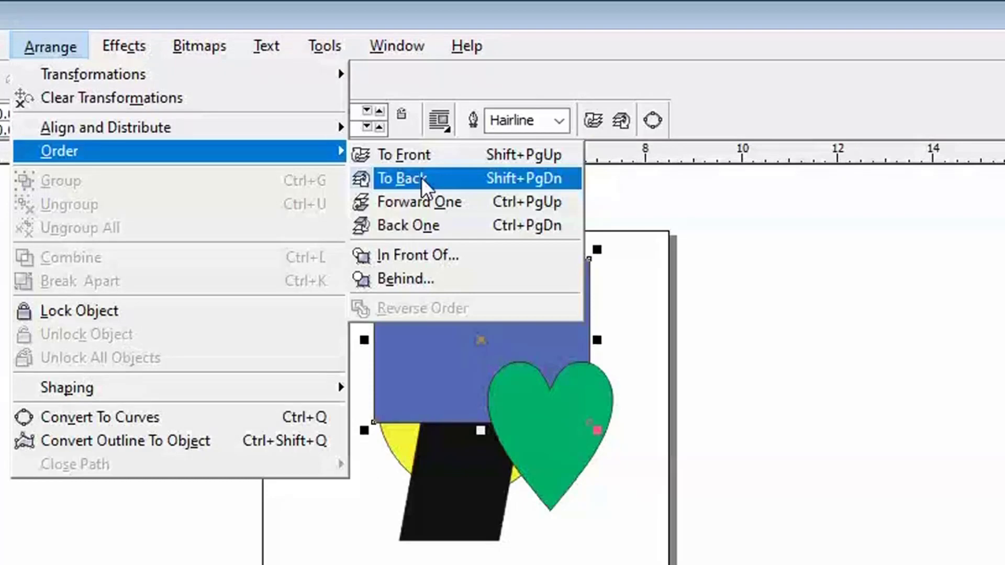
pyautogui.click(422, 177)
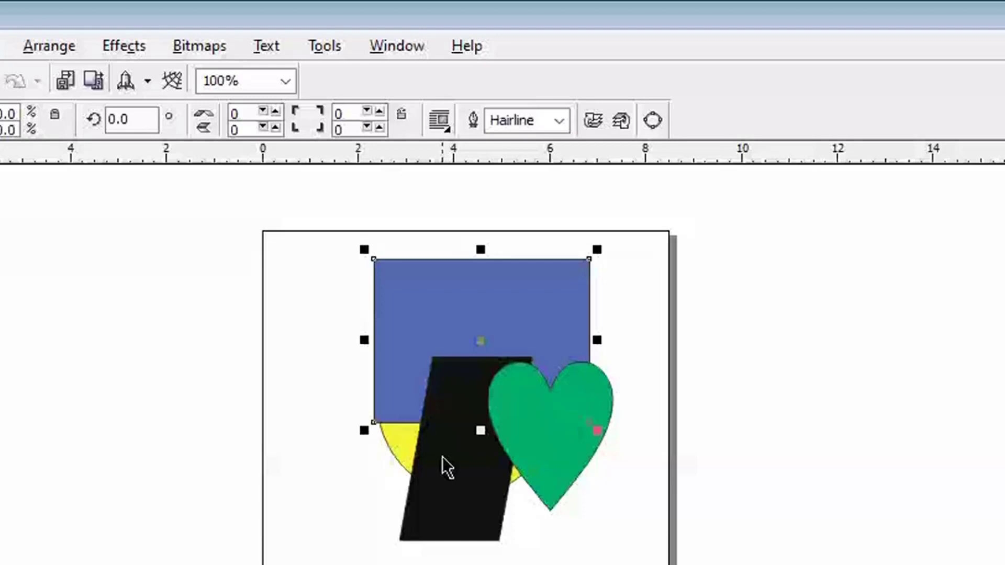
# - Move the yellow ellipse to the page's upper-left corner and shift the black parallelogram left so it overlaps both the ellipse and the blue rectangle
pyautogui.keyDown('alt'); pyautogui.click(455, 414); pyautogui.keyUp('alt')
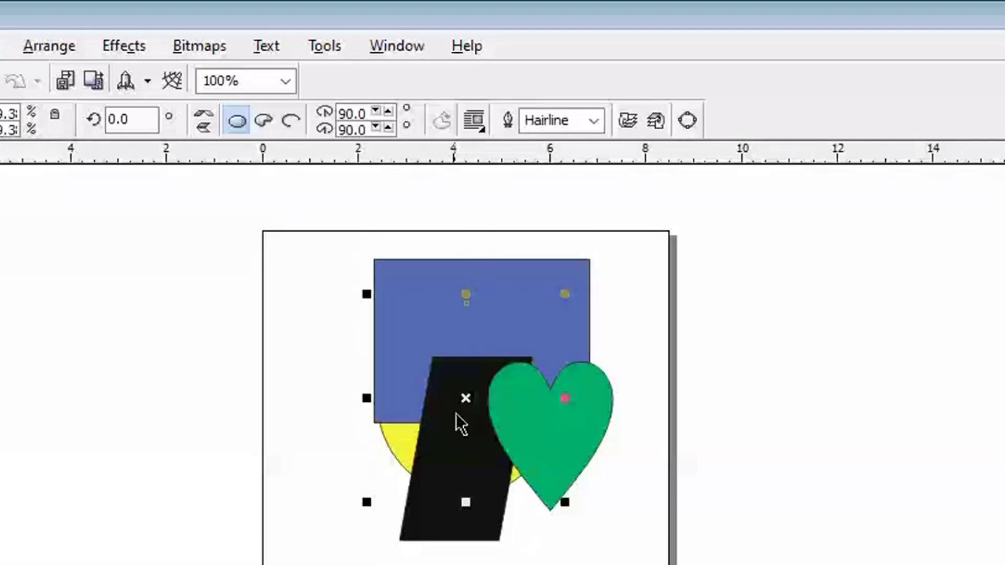
pyautogui.moveTo(461, 424); pyautogui.dragTo(339, 337)
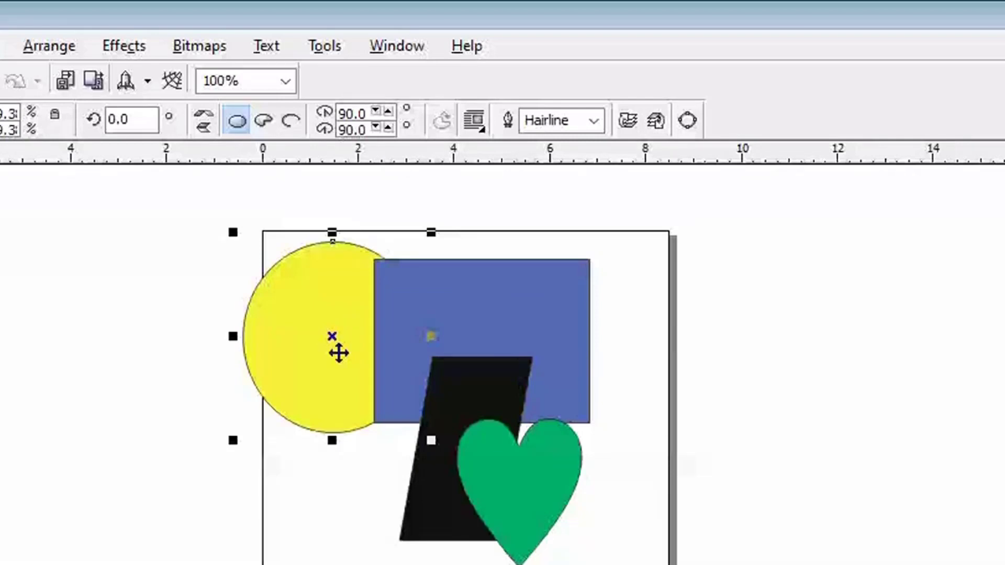
pyautogui.moveTo(495, 413); pyautogui.dragTo(419, 419)
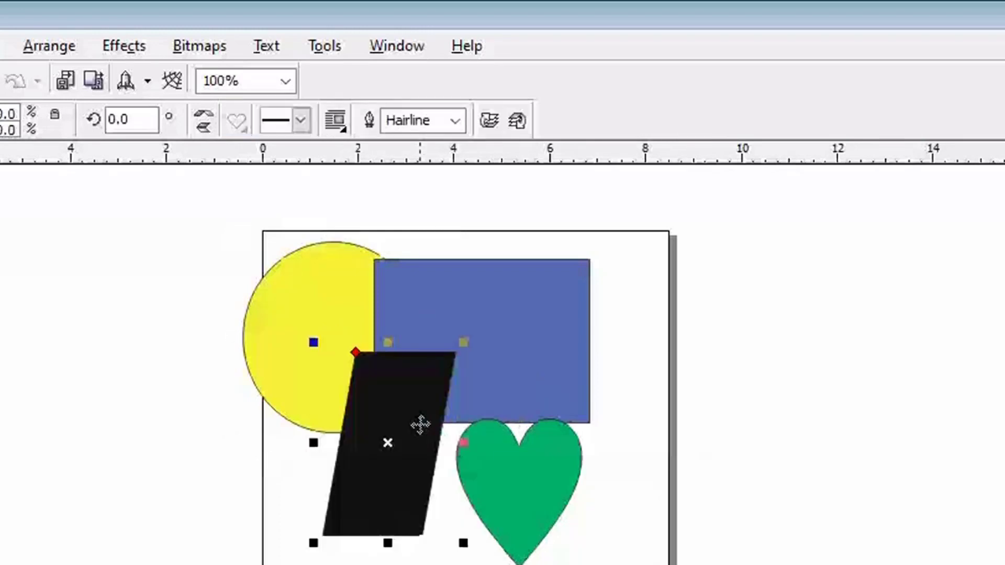
# - Place the yellow ellipse directly in front of the black parallelogram using the In Front Of order command
pyautogui.click(291, 308)
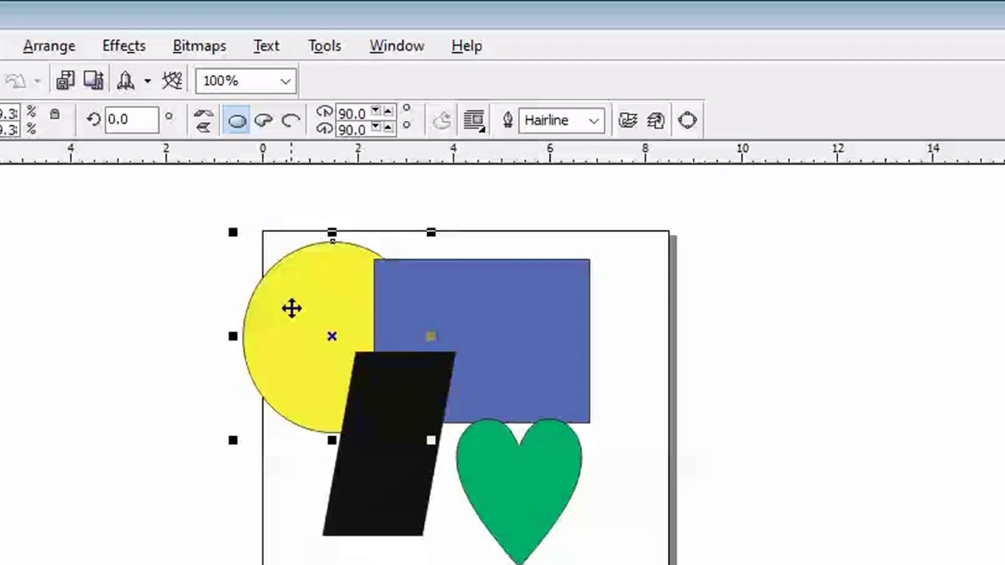
pyautogui.click(50, 46)
pyautogui.moveTo(257, 152)
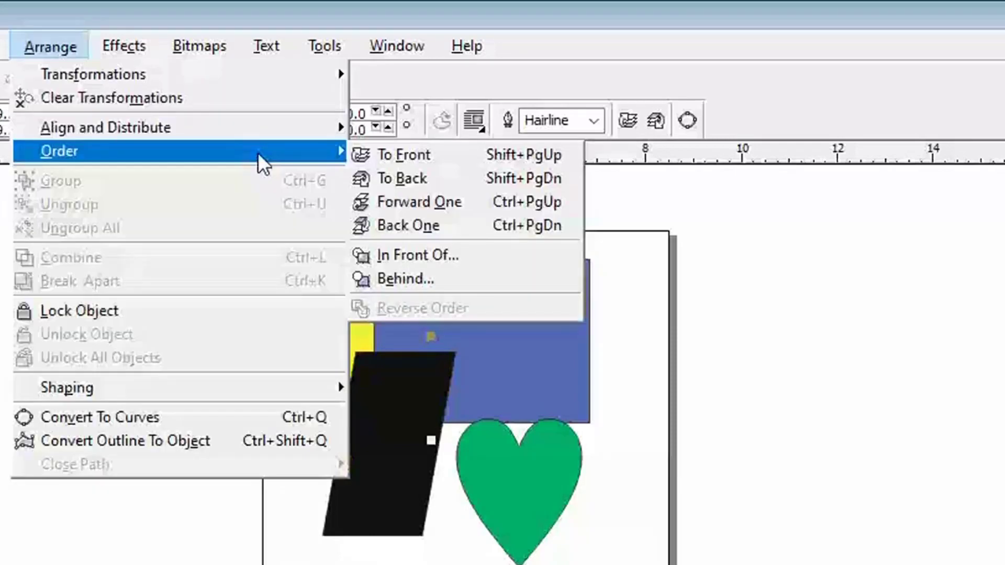
pyautogui.click(448, 255)
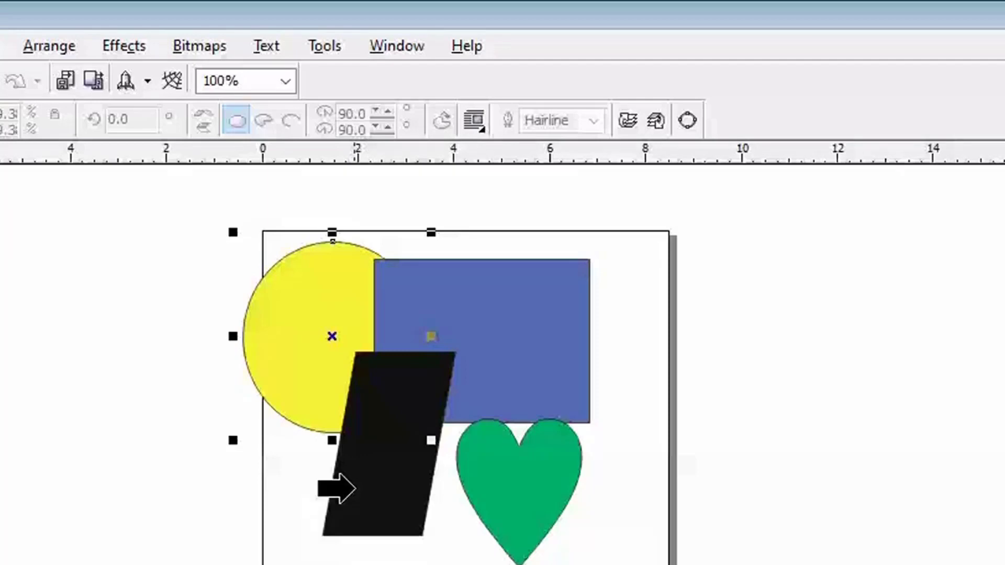
pyautogui.click(357, 489)
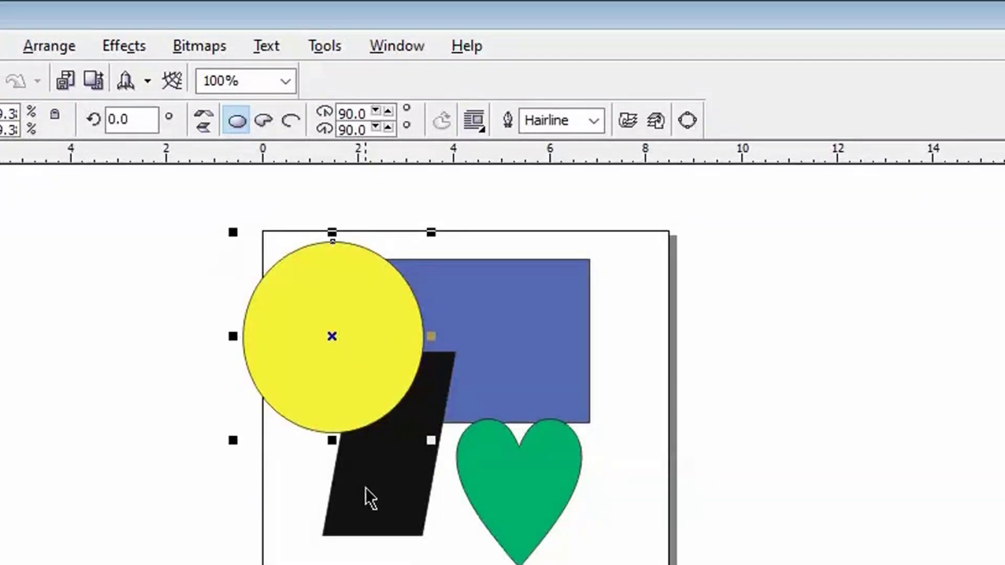
# - Move the green heart over the black parallelogram and place it behind the parallelogram with the Behind order command
pyautogui.click(519, 489)
pyautogui.moveTo(518, 489); pyautogui.dragTo(450, 430)
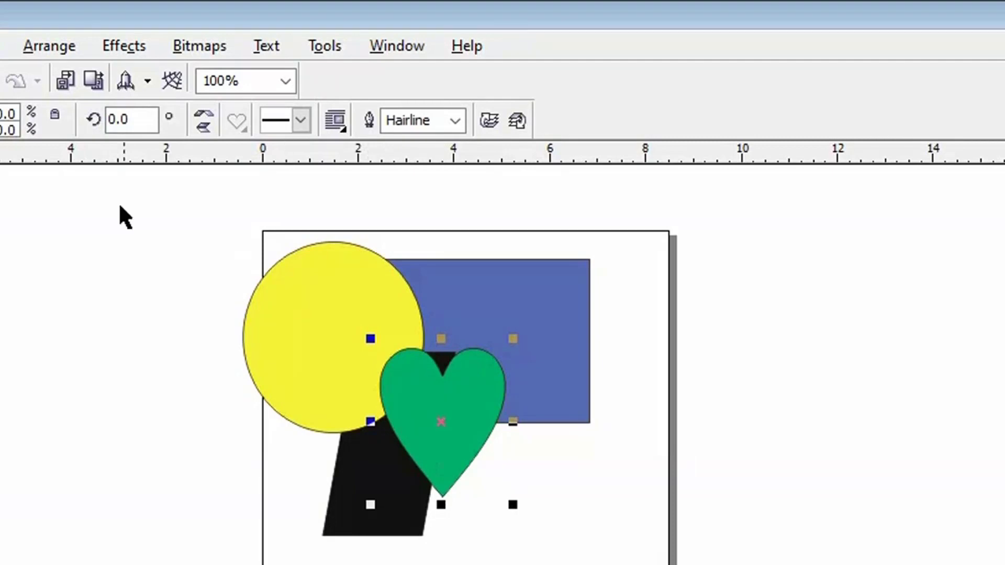
pyautogui.click(49, 47)
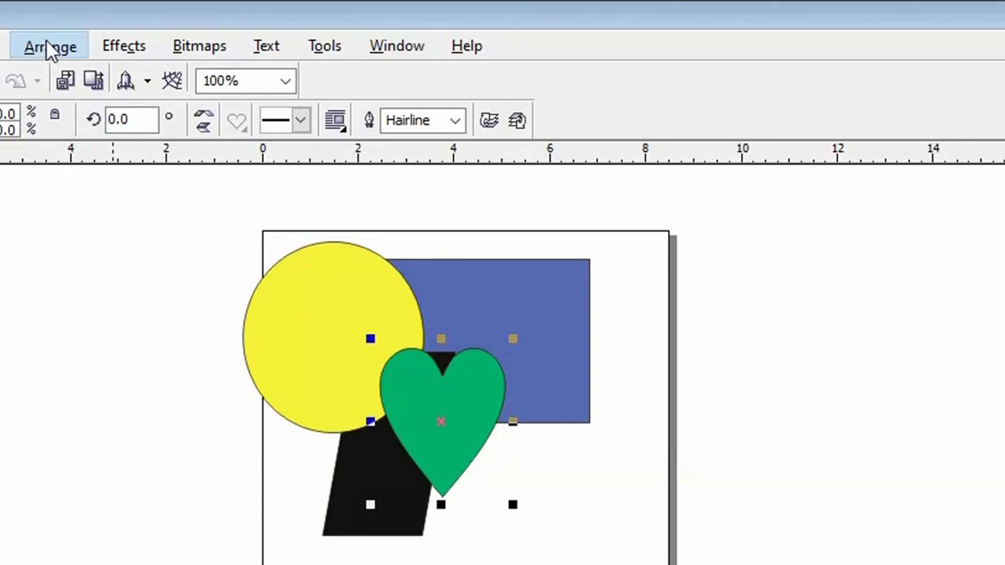
pyautogui.moveTo(84, 162)
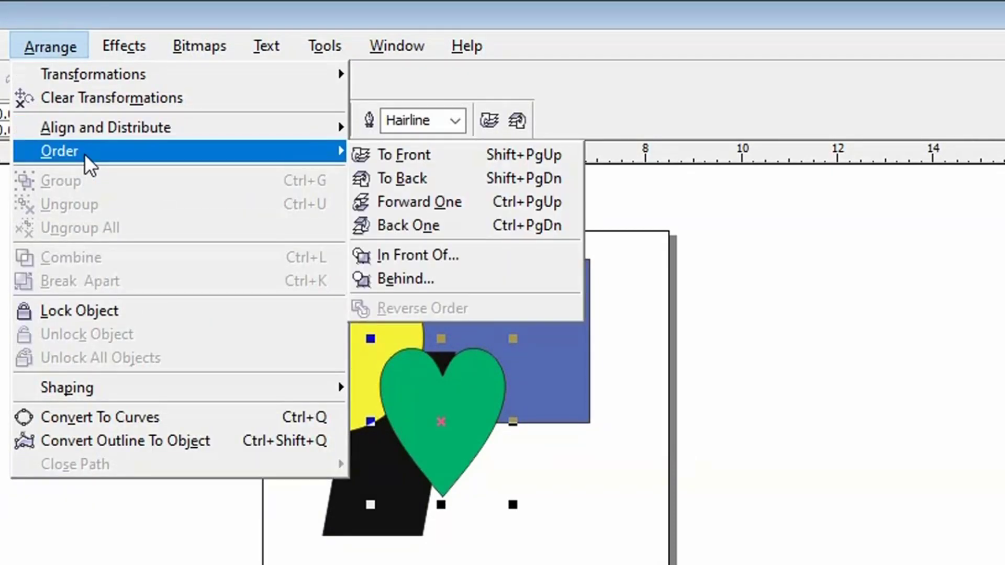
pyautogui.click(432, 284)
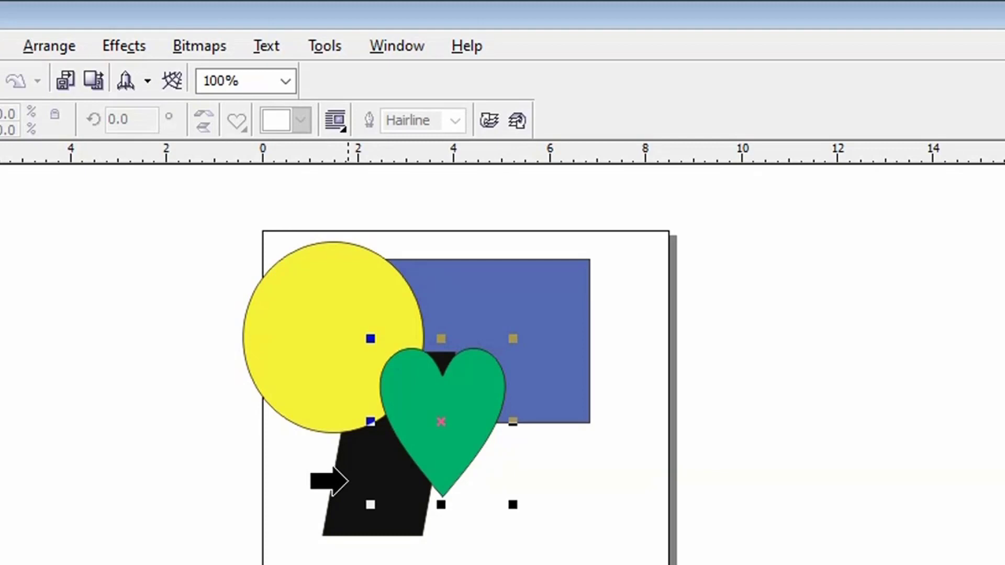
pyautogui.click(347, 480)
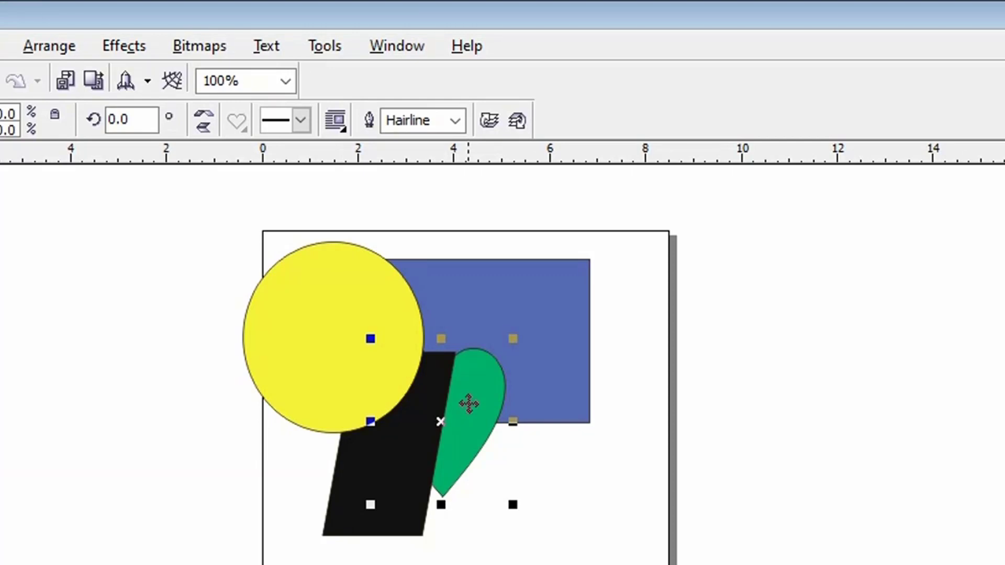
pyautogui.moveTo(468, 404); pyautogui.dragTo(553, 405)
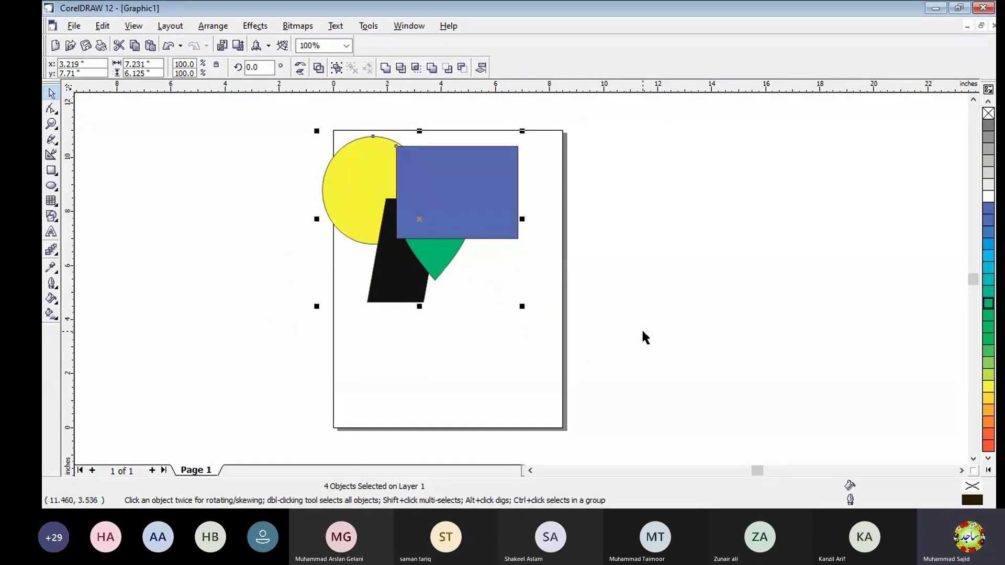
# - Select all four overlapping shapes together and delete them, clearing the page
pyautogui.click(645, 337)
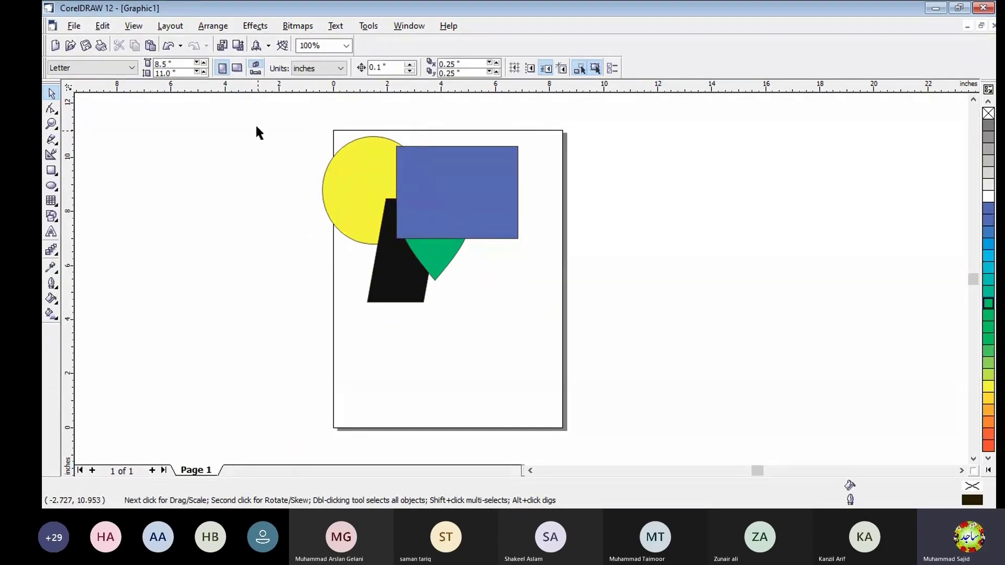
pyautogui.moveTo(374, 220); pyautogui.dragTo(621, 393)
pyautogui.press('Delete')
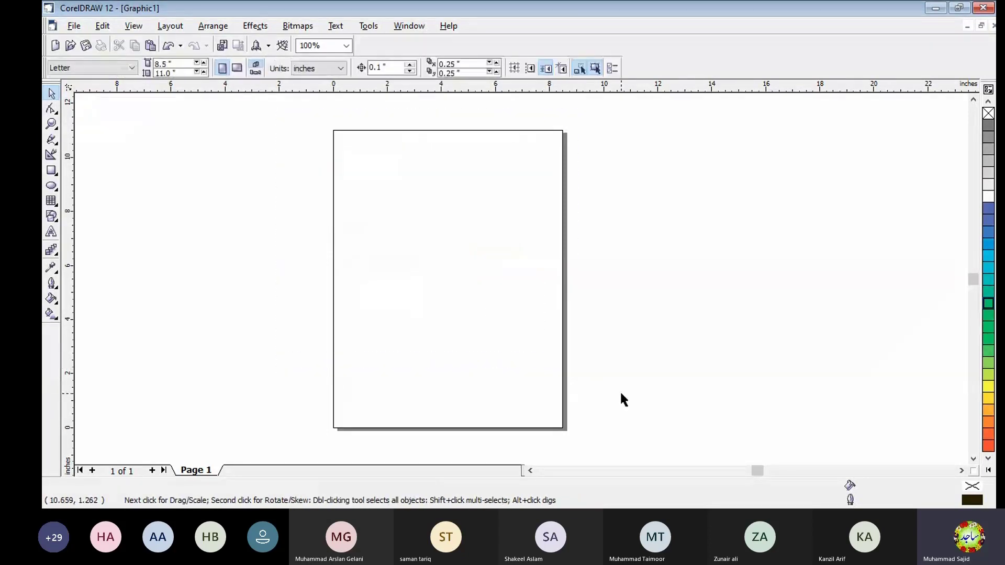
pyautogui.hotkey('alt', 'Tab')
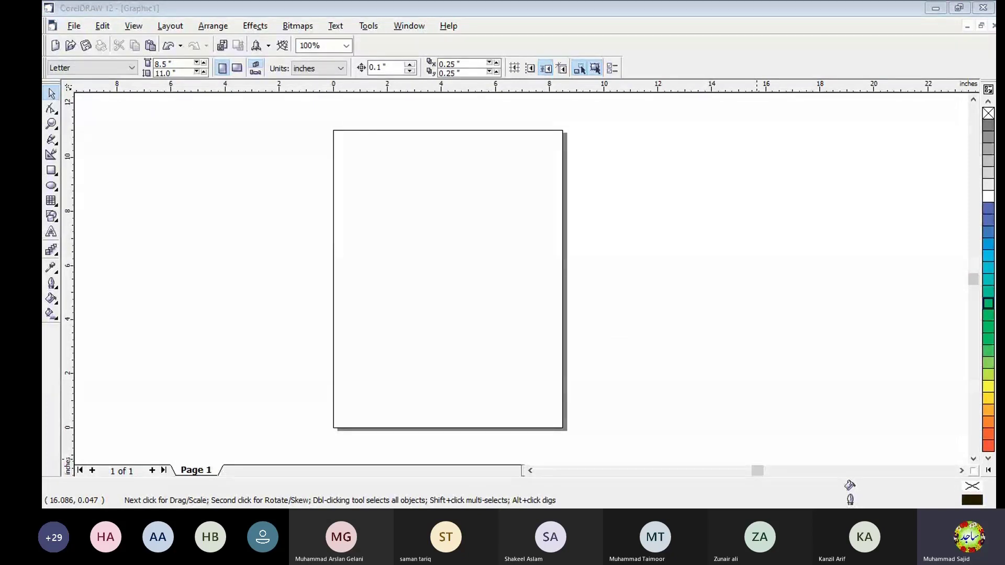
pyautogui.hotkey('alt', 'Tab')
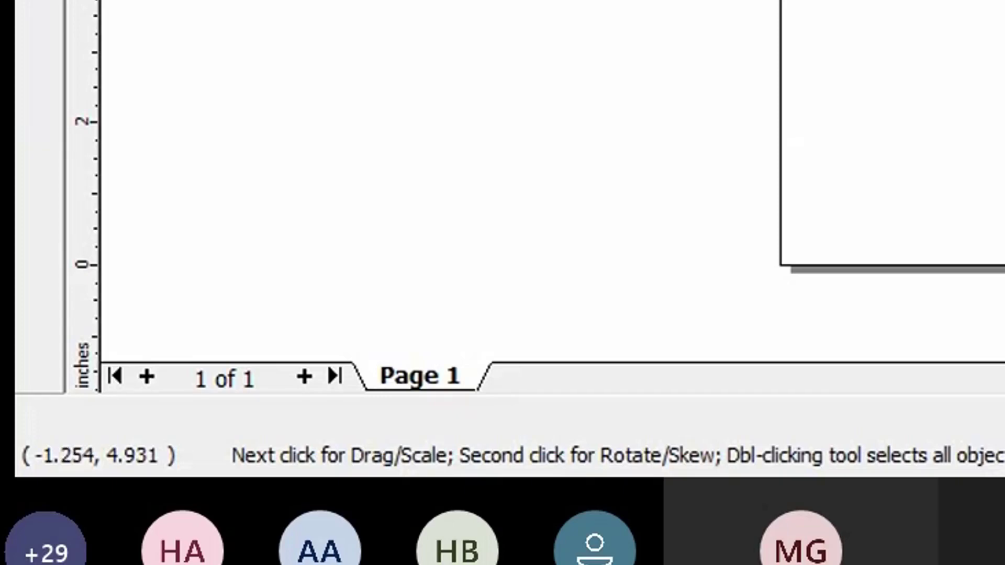
# - Add four new pages after Page 1 so the document has five pages
pyautogui.click(304, 377)
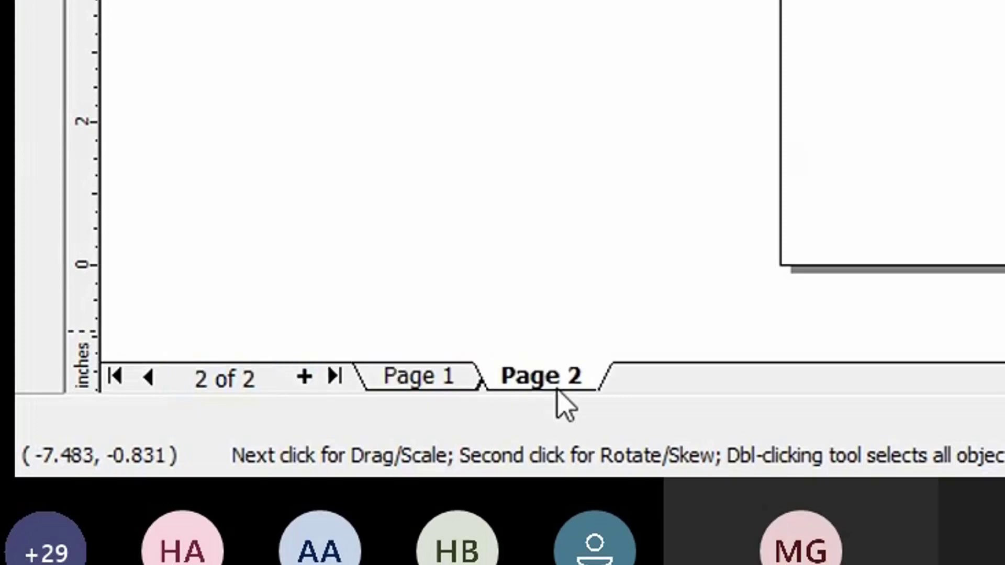
pyautogui.click(304, 378)
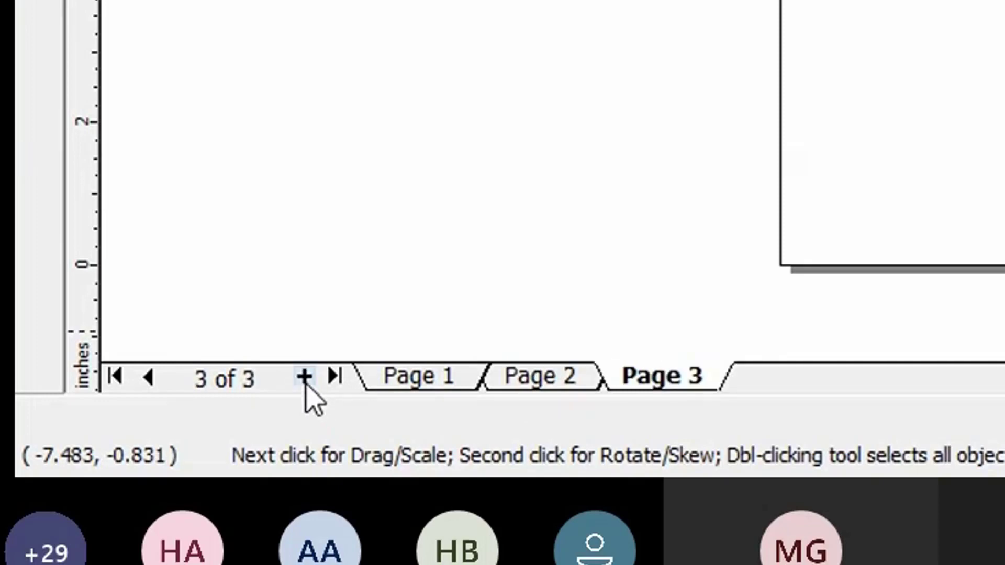
pyautogui.click(305, 385)
pyautogui.click(305, 385)
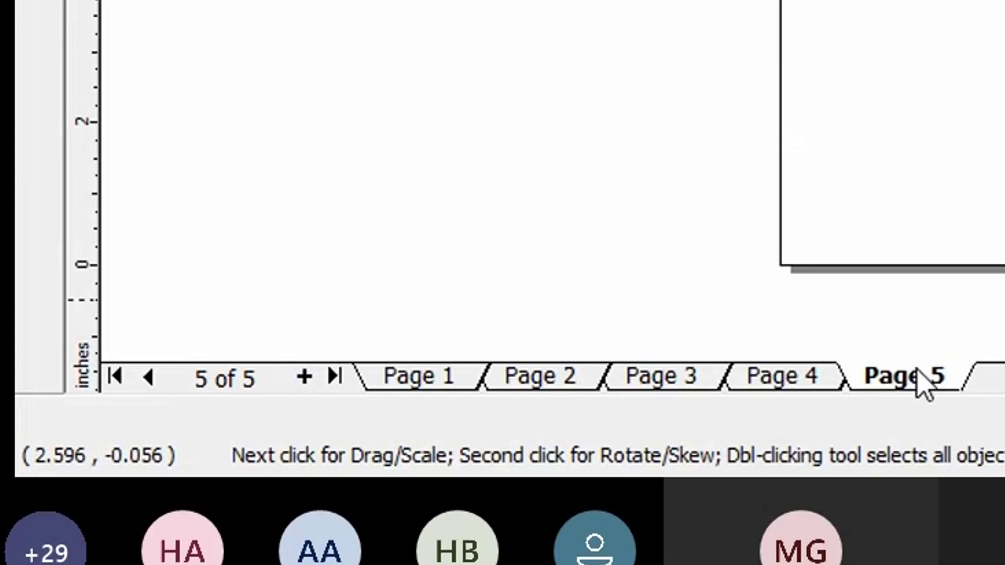
# - Go back through Page 4, Page 3 and Page 2 to Page 1
pyautogui.click(795, 382)
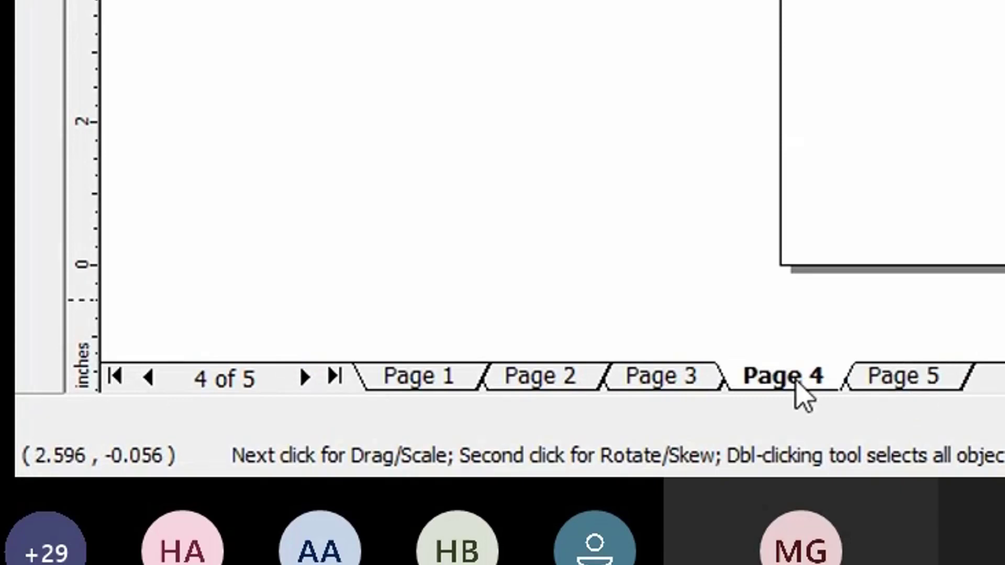
pyautogui.click(662, 385)
pyautogui.click(542, 390)
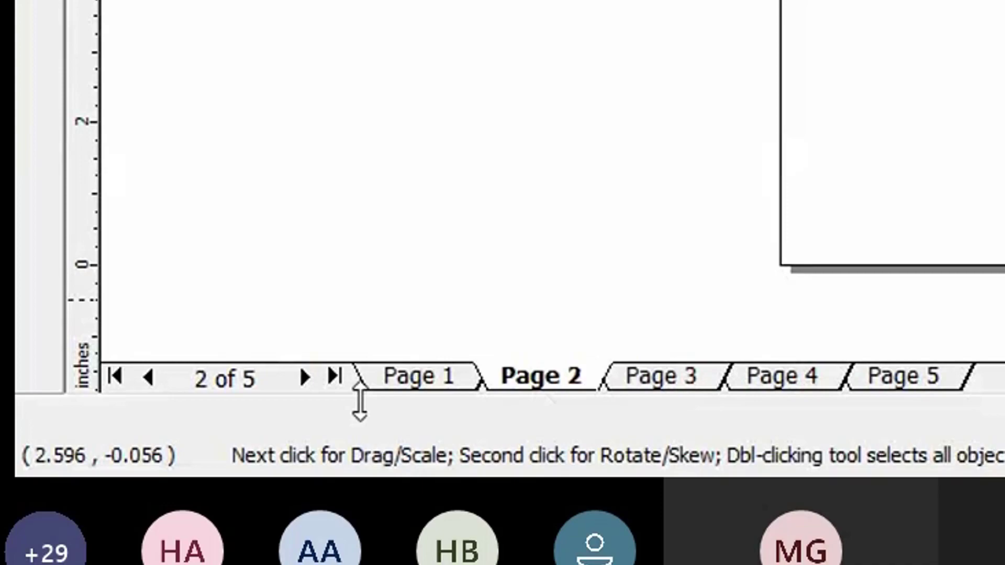
pyautogui.click(408, 380)
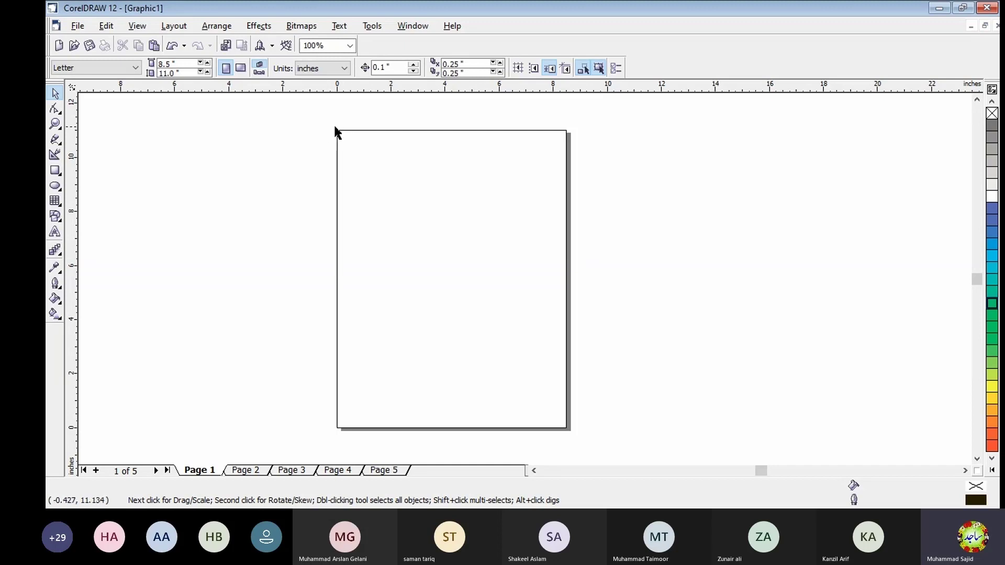
pyautogui.moveTo(335, 127); pyautogui.dragTo(571, 435)
pyautogui.moveTo(335, 122); pyautogui.dragTo(574, 440)
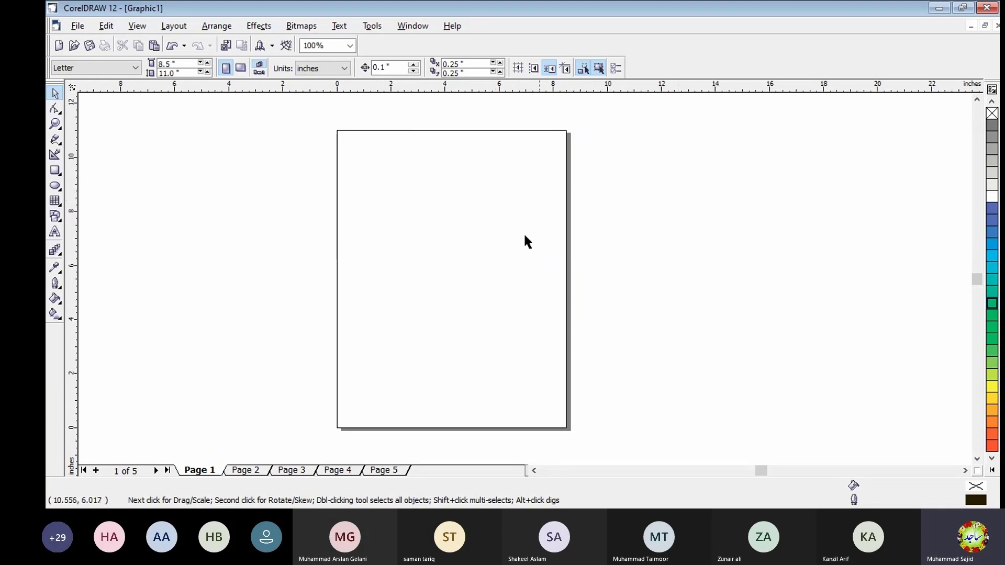
pyautogui.moveTo(335, 126); pyautogui.dragTo(471, 319)
pyautogui.moveTo(543, 425); pyautogui.dragTo(576, 438)
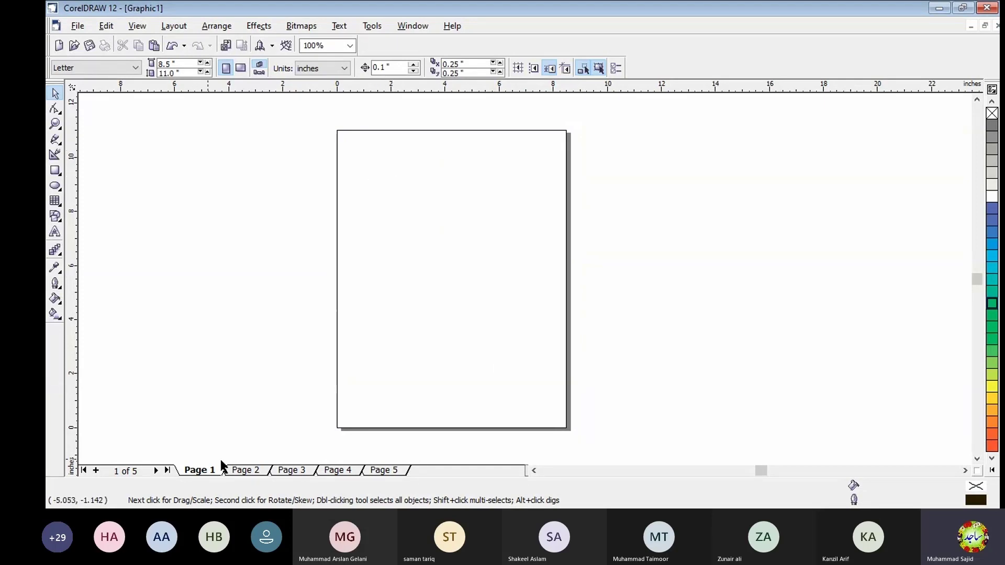
# - View Page 3, Page 4 and Page 5 in turn
pyautogui.click(298, 470)
pyautogui.click(335, 470)
pyautogui.click(381, 471)
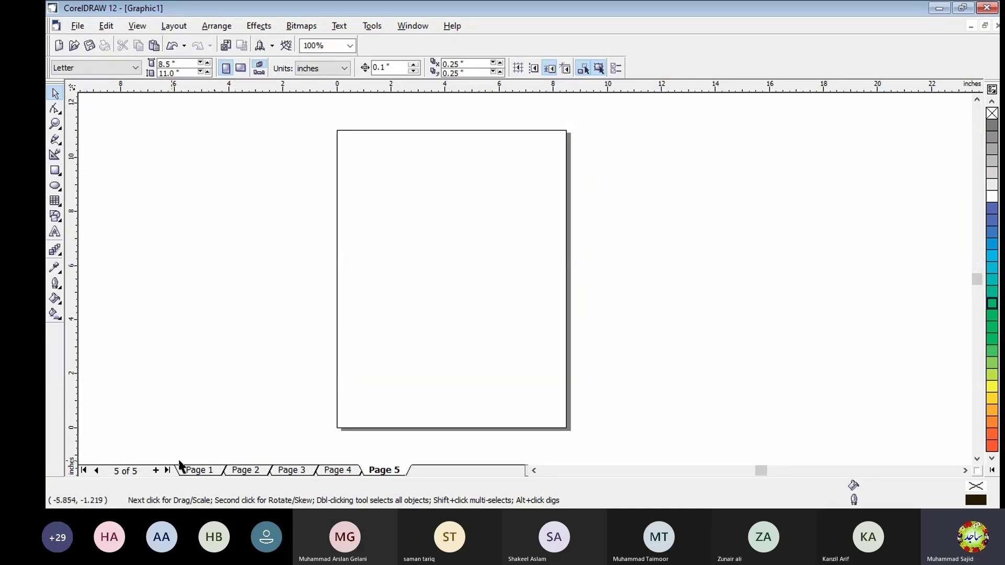
# - Return to Page 1 and rename it "First Page"
pyautogui.click(198, 471)
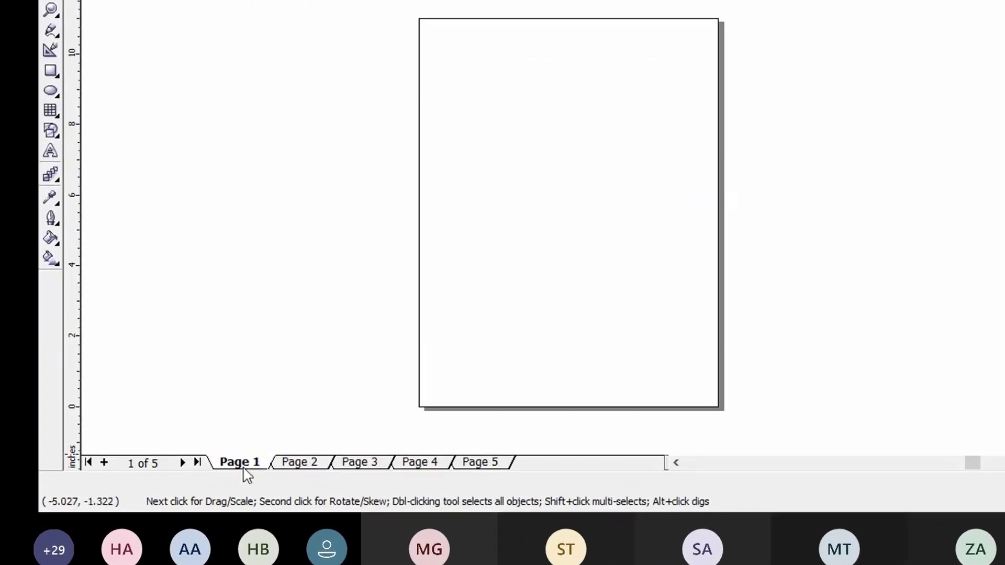
pyautogui.rightClick(243, 467)
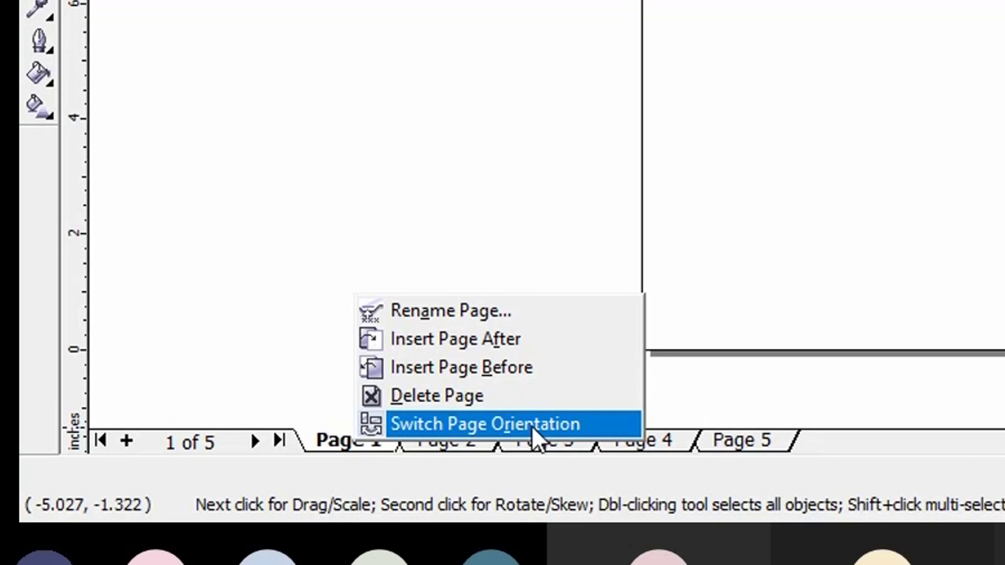
pyautogui.click(504, 313)
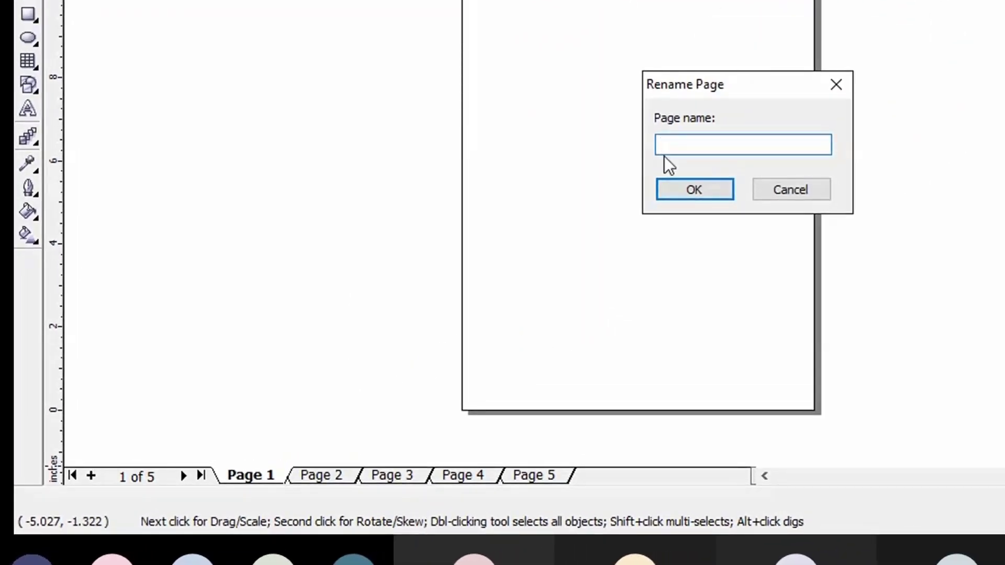
pyautogui.write('First Page')
pyautogui.click(687, 195)
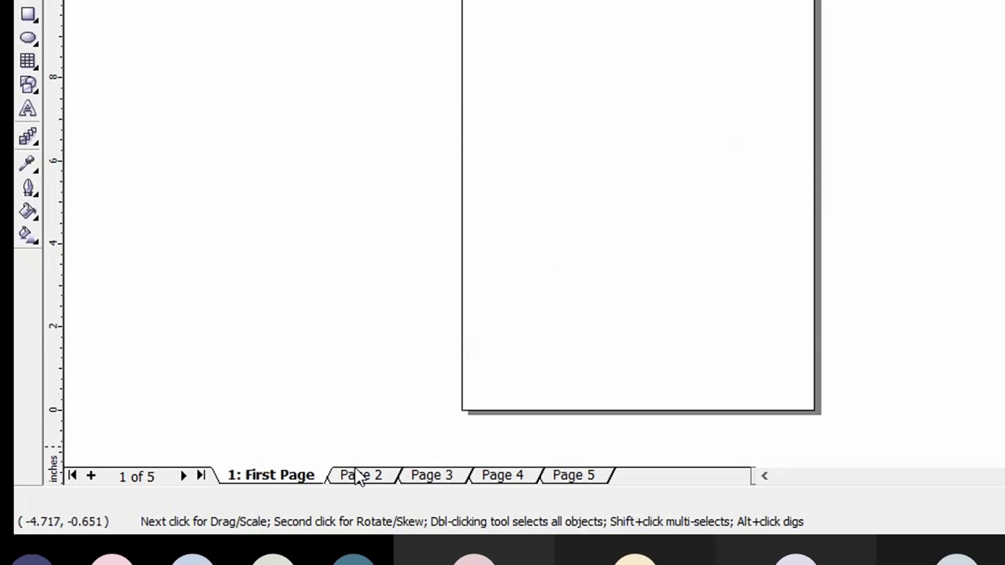
# - Go through Page 2, Page 3 and Page 4 to Page 5 and delete Page 5
pyautogui.click(368, 475)
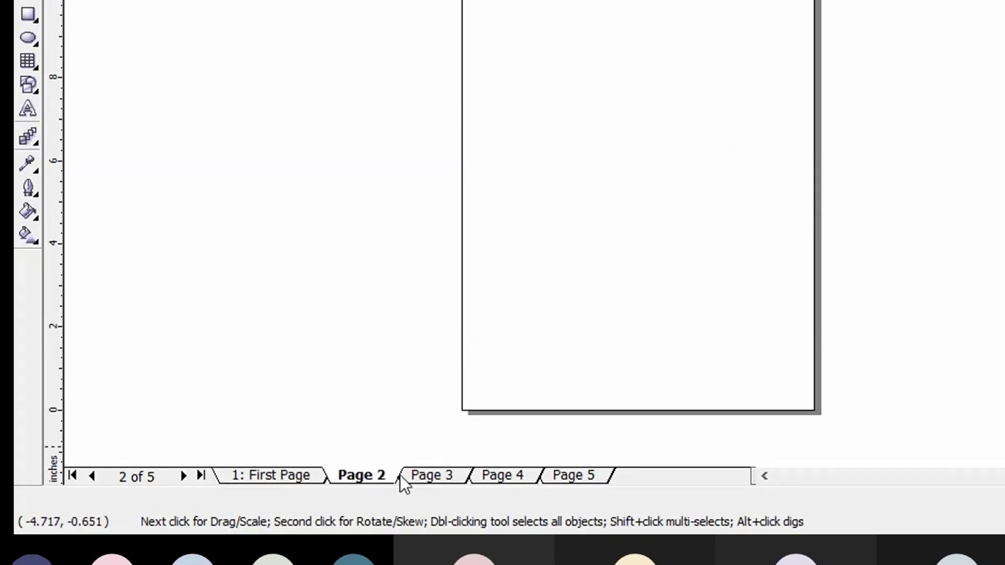
pyautogui.click(444, 476)
pyautogui.click(497, 477)
pyautogui.click(573, 477)
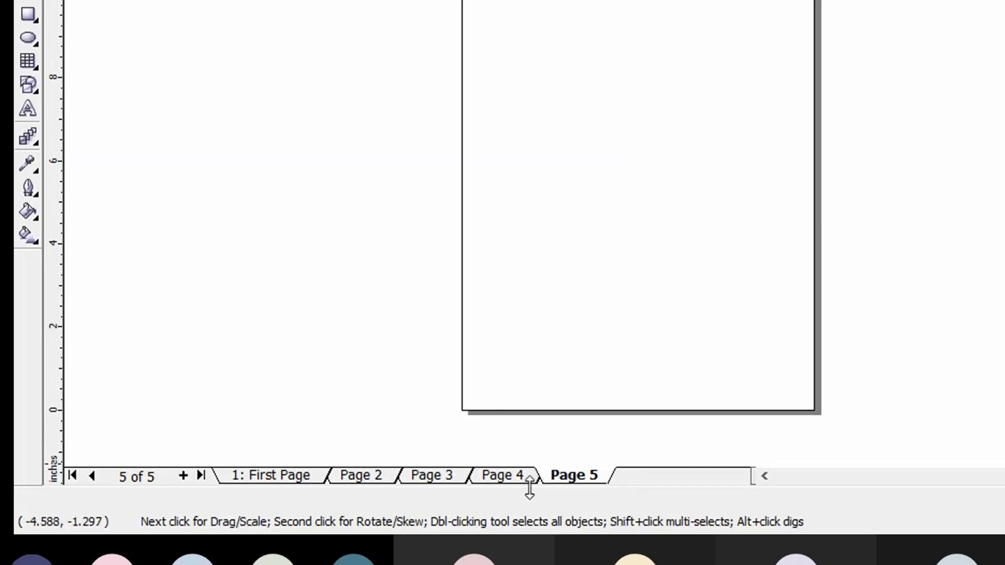
pyautogui.rightClick(569, 478)
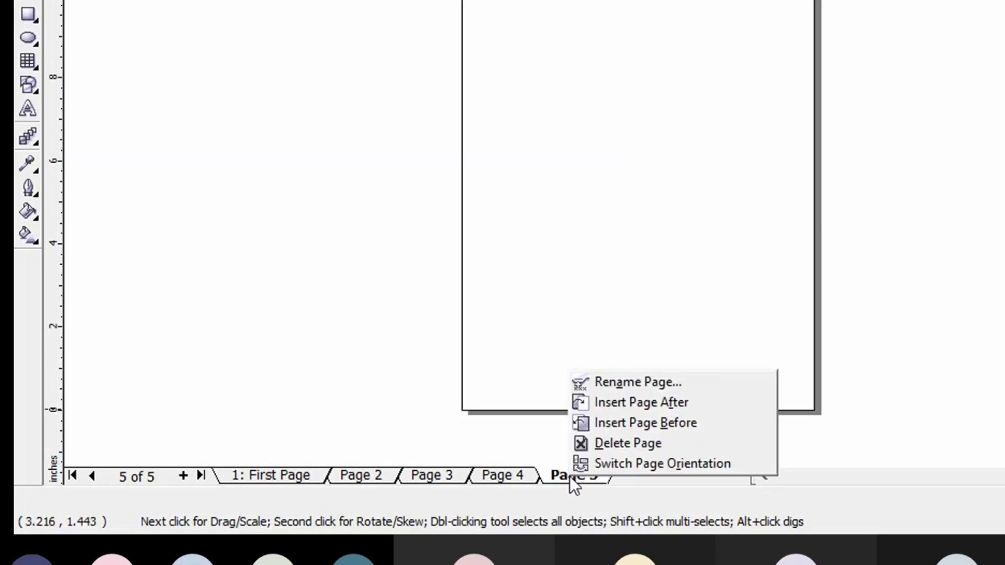
pyautogui.click(594, 445)
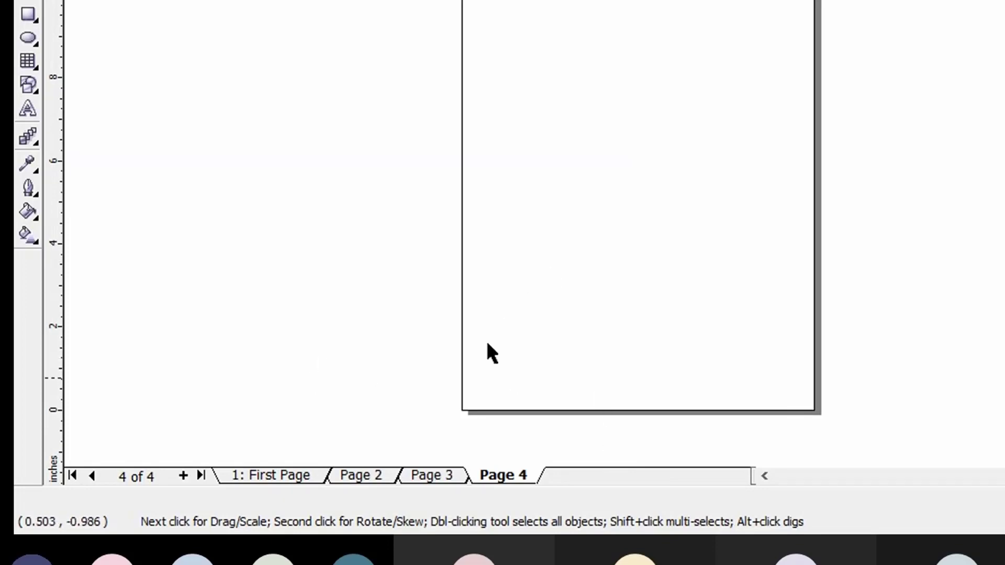
# - On First Page, draw a rectangle about 4.4 by 3.4 inches in the upper half and fill it with RGB Blue
pyautogui.click(292, 471)
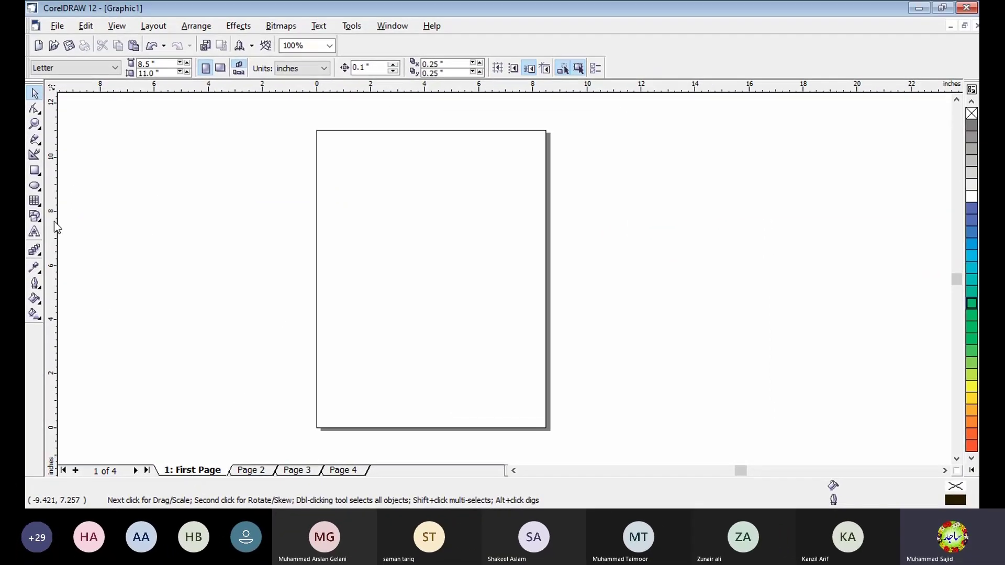
pyautogui.click(35, 171)
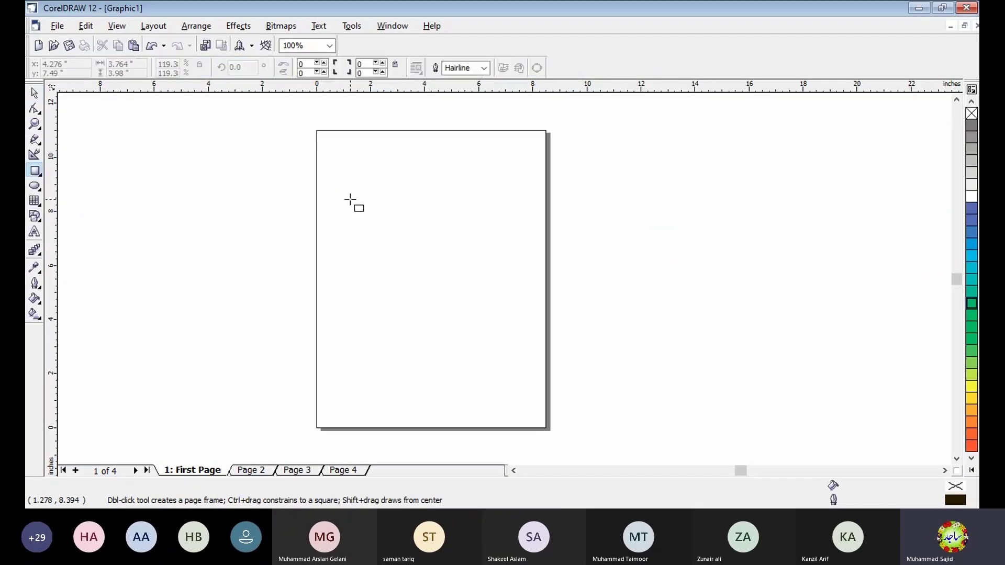
pyautogui.moveTo(350, 198); pyautogui.dragTo(469, 292)
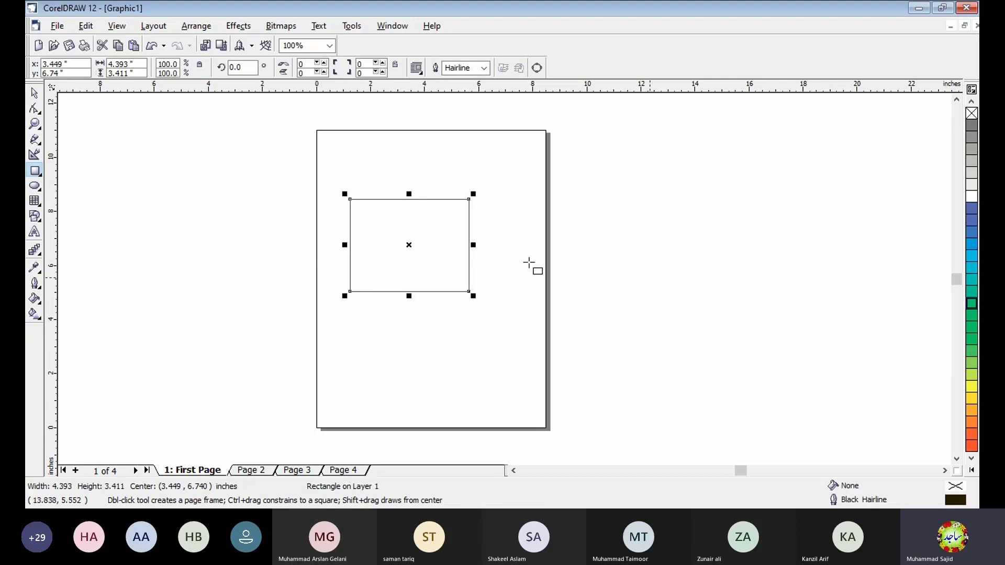
pyautogui.click(971, 208)
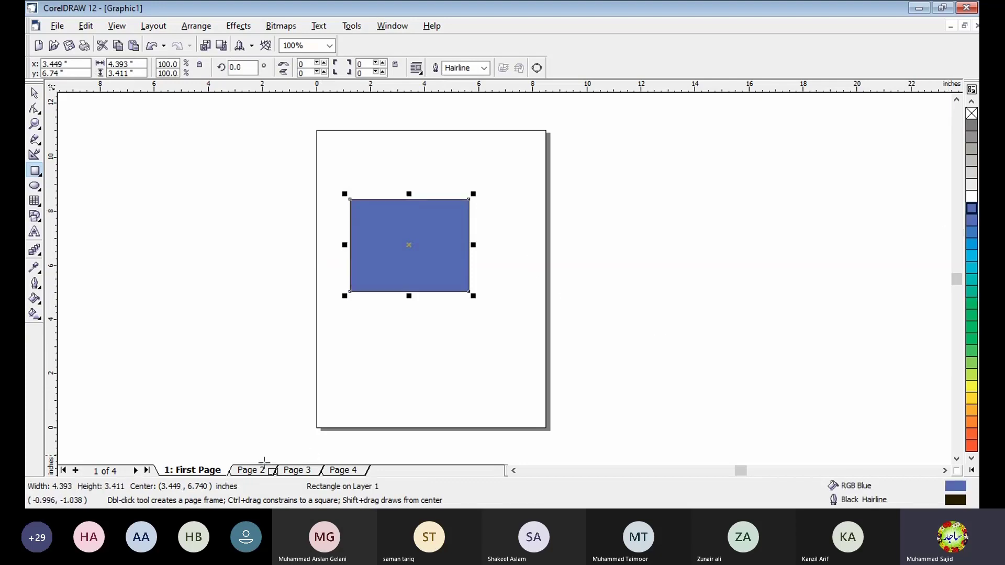
# - On Page 2, draw an ellipse about 3.5 by 3.1 inches in the upper half and fill it with RGB Yellow
pyautogui.click(244, 470)
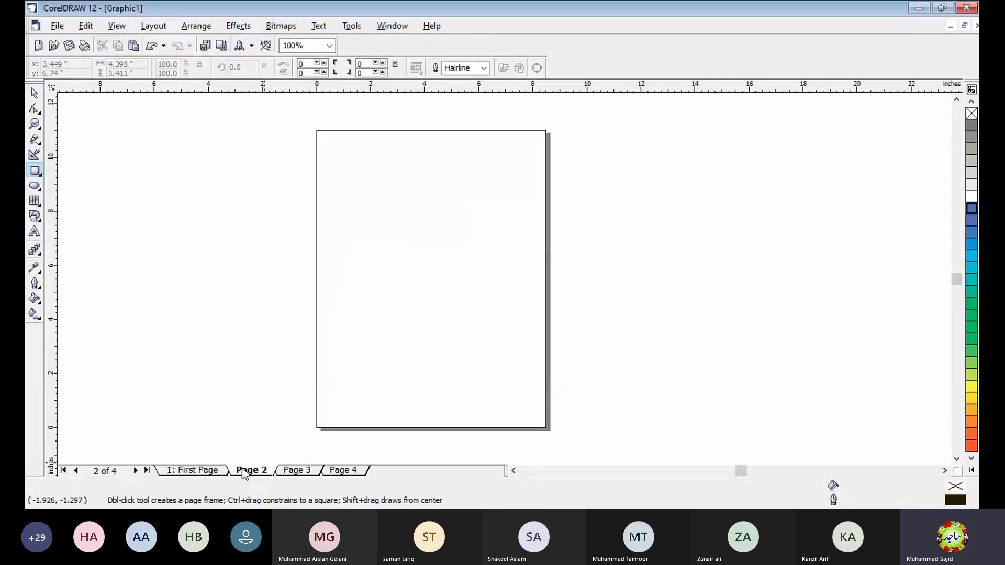
pyautogui.click(36, 186)
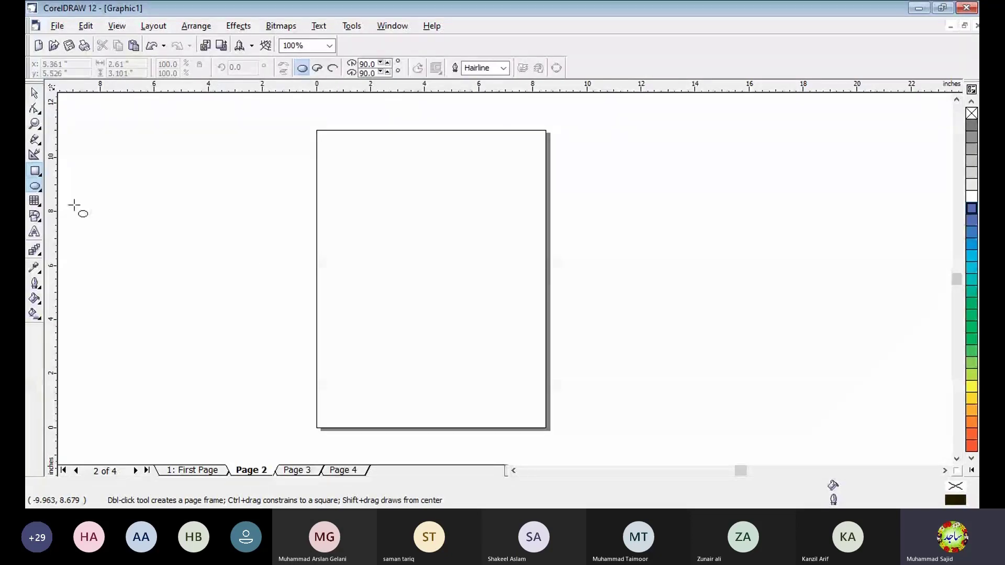
pyautogui.moveTo(370, 192); pyautogui.dragTo(463, 279)
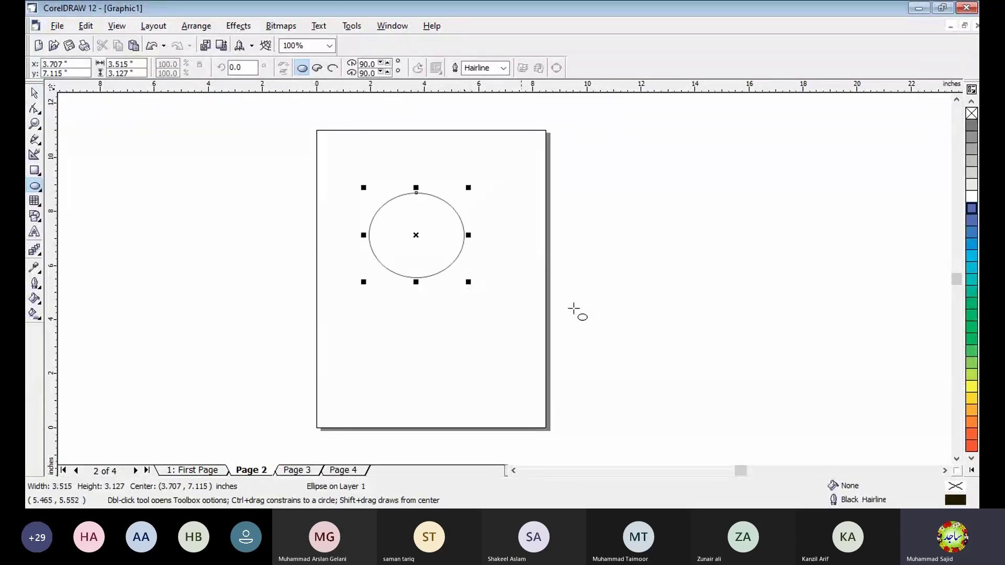
pyautogui.click(971, 387)
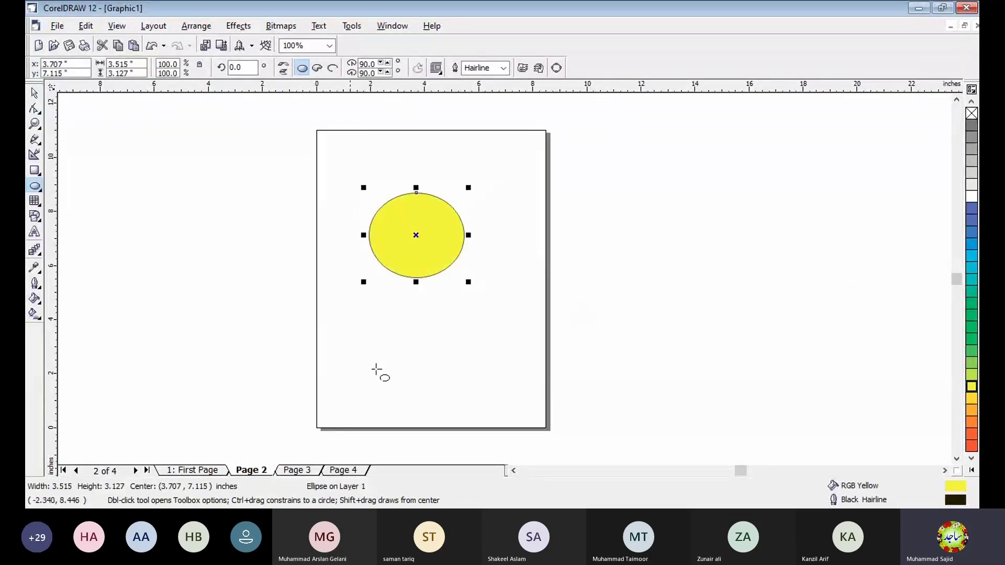
# - On Page 3, draw a parallelogram basic shape about 3.4 by 3.3 inches and fill it with RGB 60% Black
pyautogui.click(298, 470)
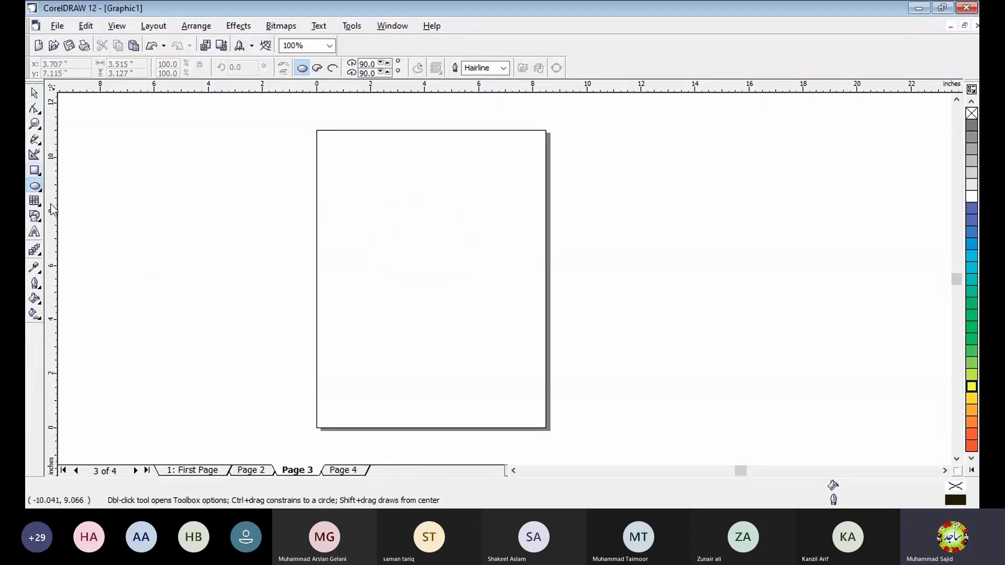
pyautogui.click(41, 217)
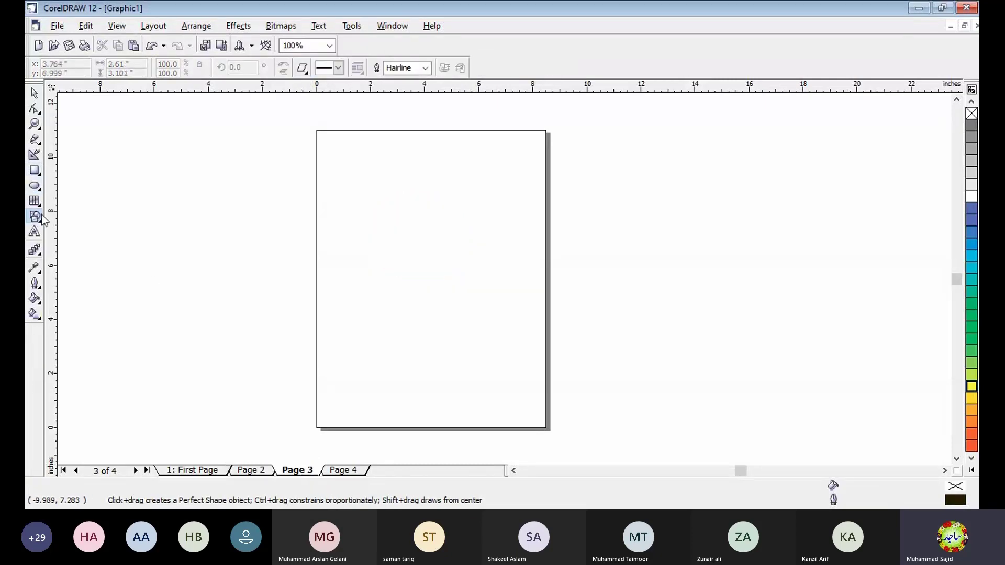
pyautogui.click(302, 68)
pyautogui.click(307, 101)
pyautogui.moveTo(365, 192); pyautogui.dragTo(465, 290)
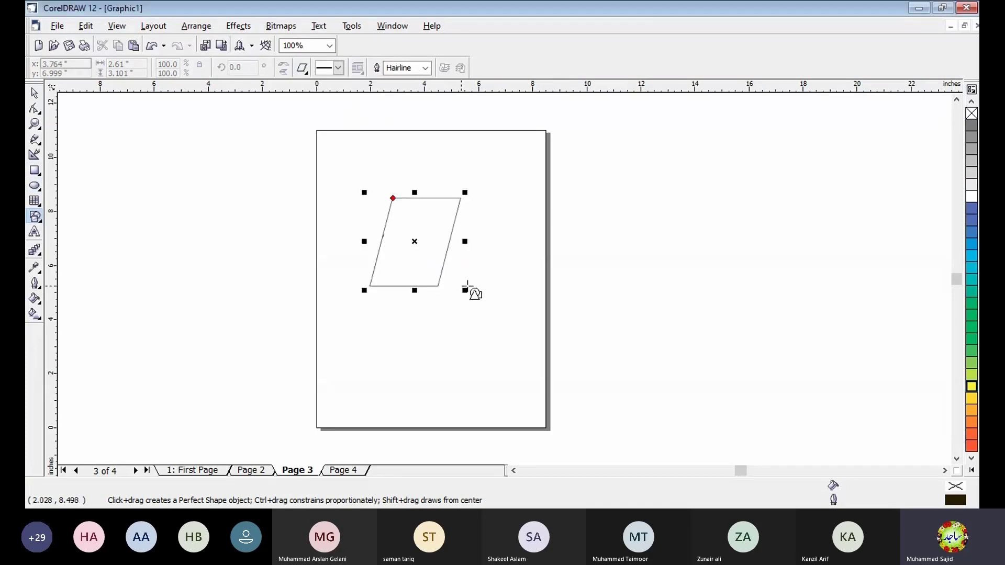
pyautogui.click(971, 126)
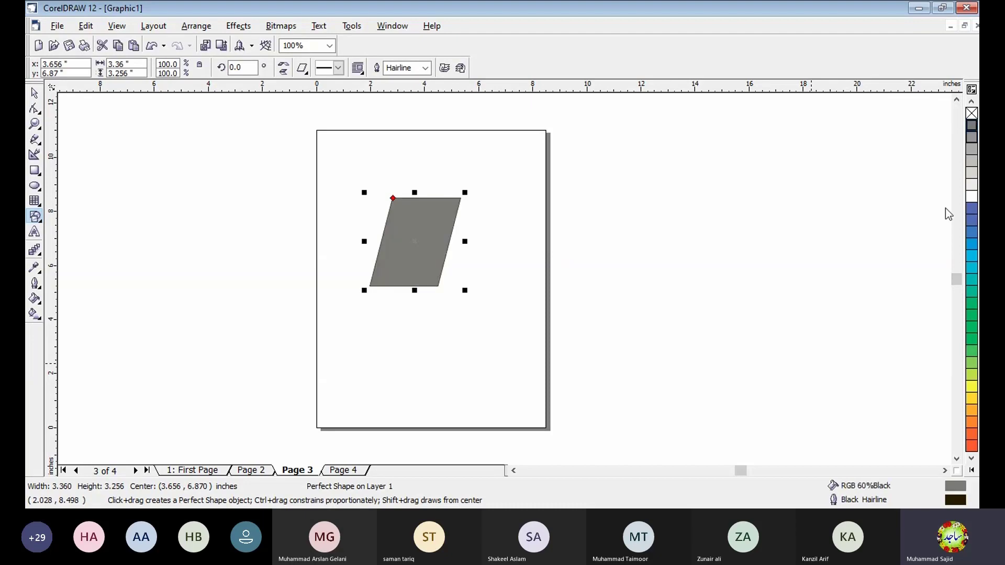
# - On Page 4, draw a heart basic shape about 4.4 by 4.3 inches and fill it with orange-red
pyautogui.click(343, 471)
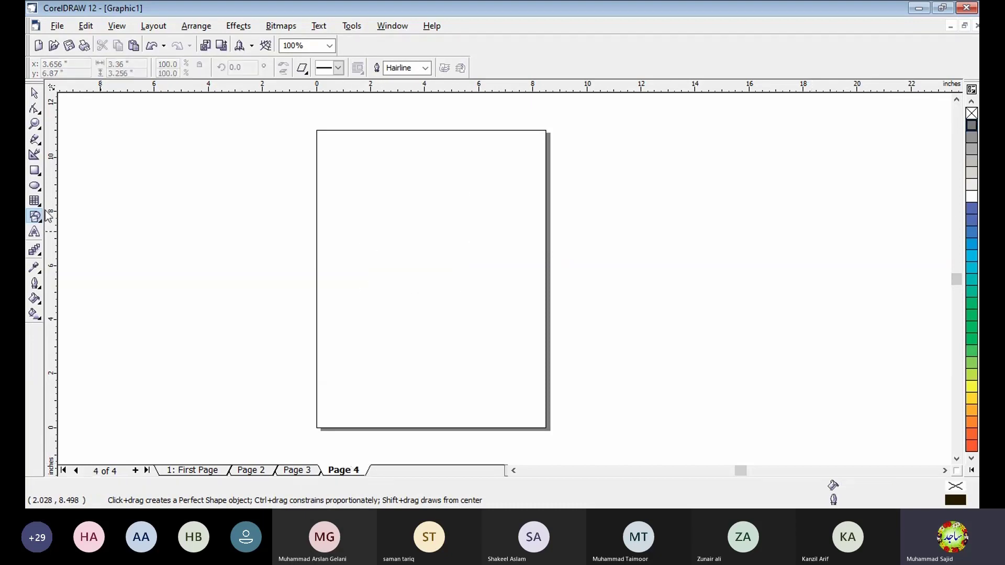
pyautogui.click(302, 68)
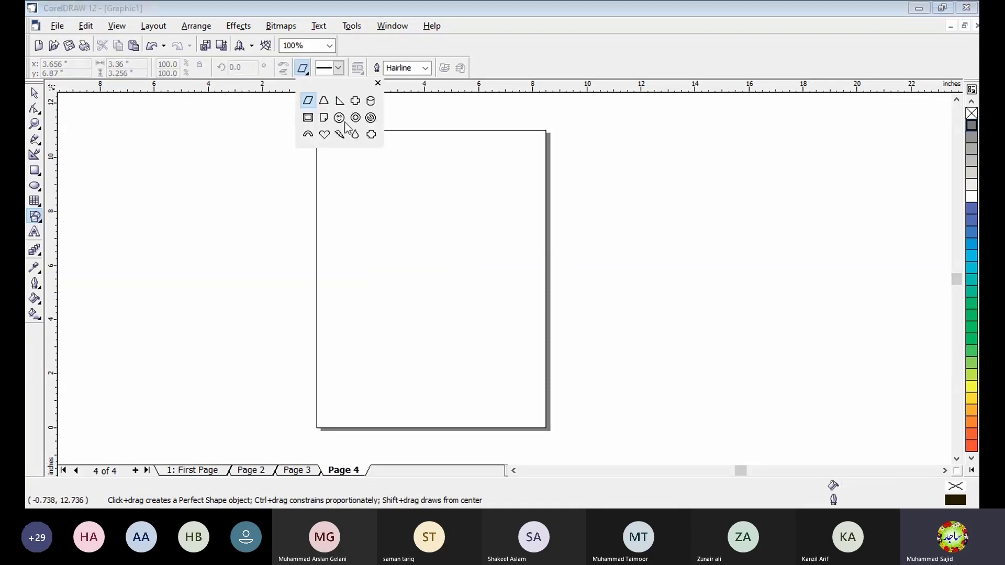
pyautogui.click(329, 134)
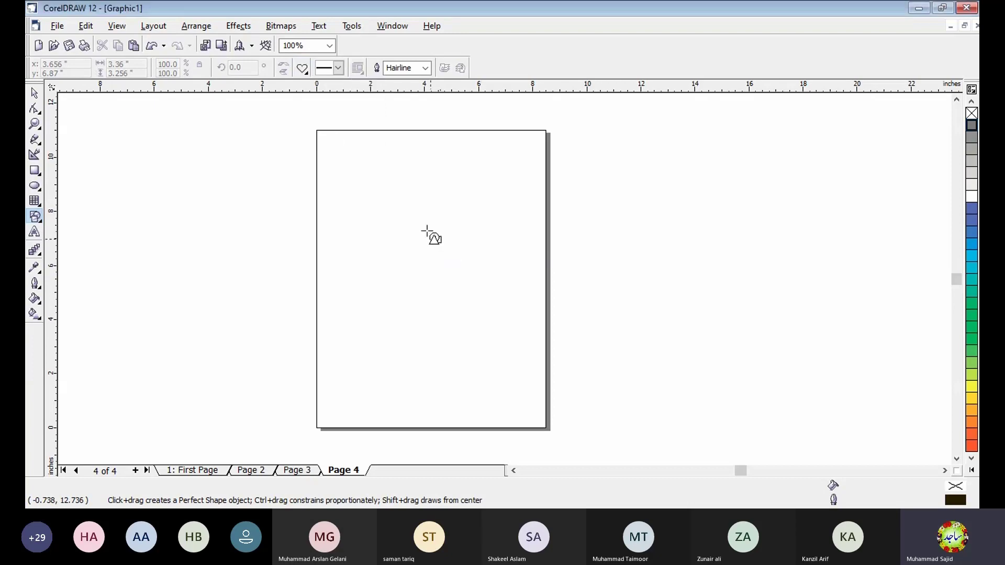
pyautogui.moveTo(370, 198); pyautogui.dragTo(498, 324)
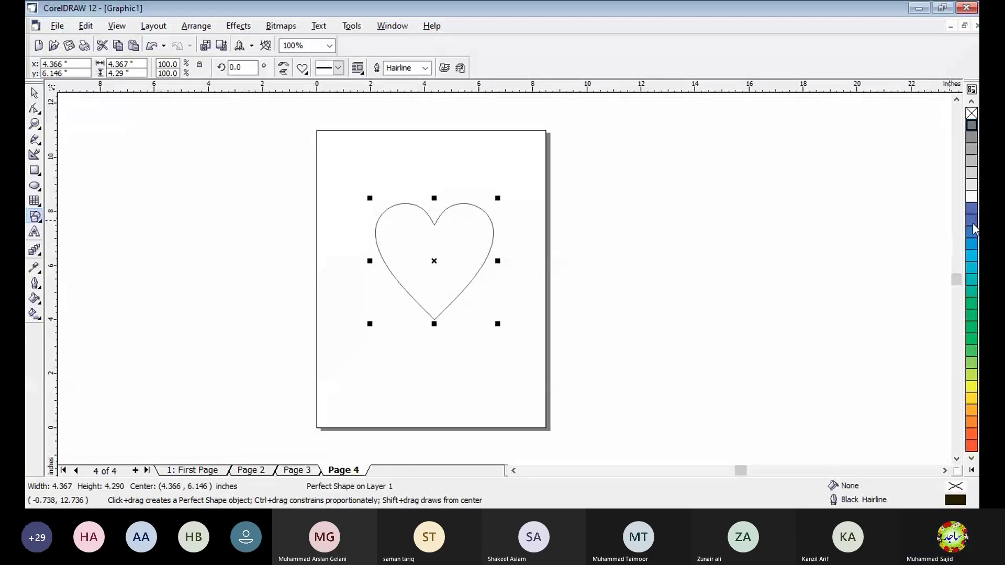
pyautogui.click(972, 445)
# - View First Page, Page 2, Page 3 and Page 4 in turn to check the shape on each
pyautogui.click(216, 470)
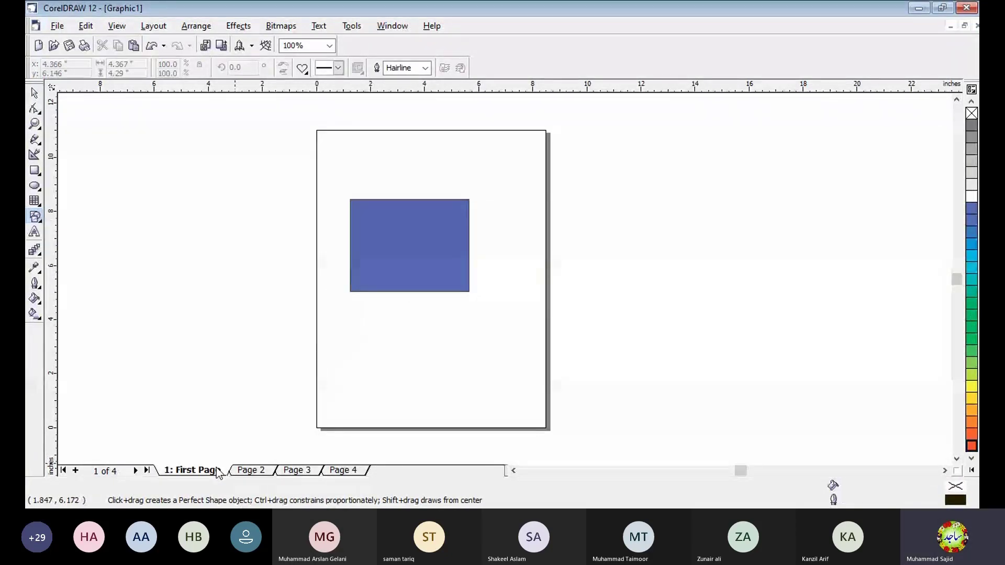
pyautogui.click(251, 470)
pyautogui.click(297, 470)
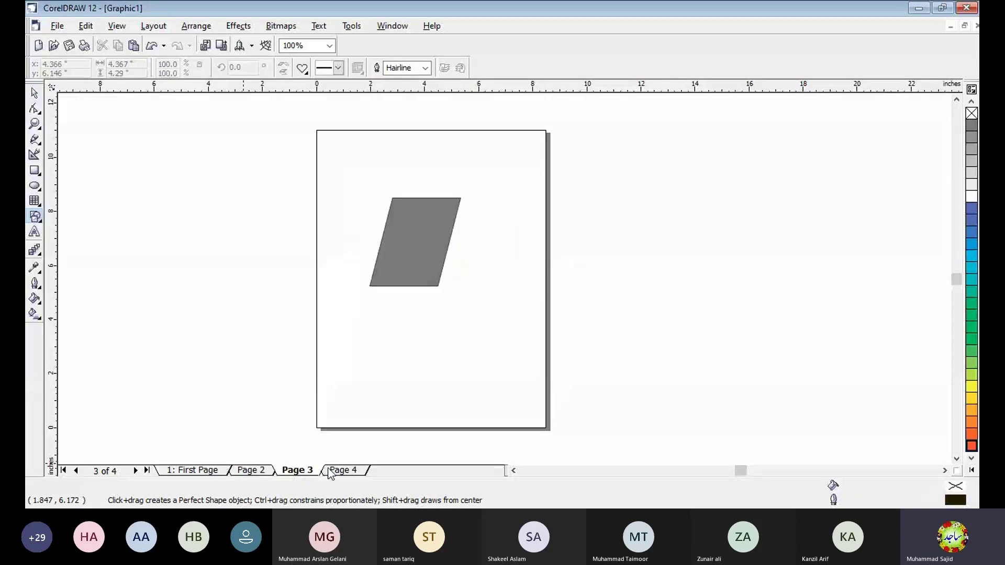
pyautogui.click(333, 471)
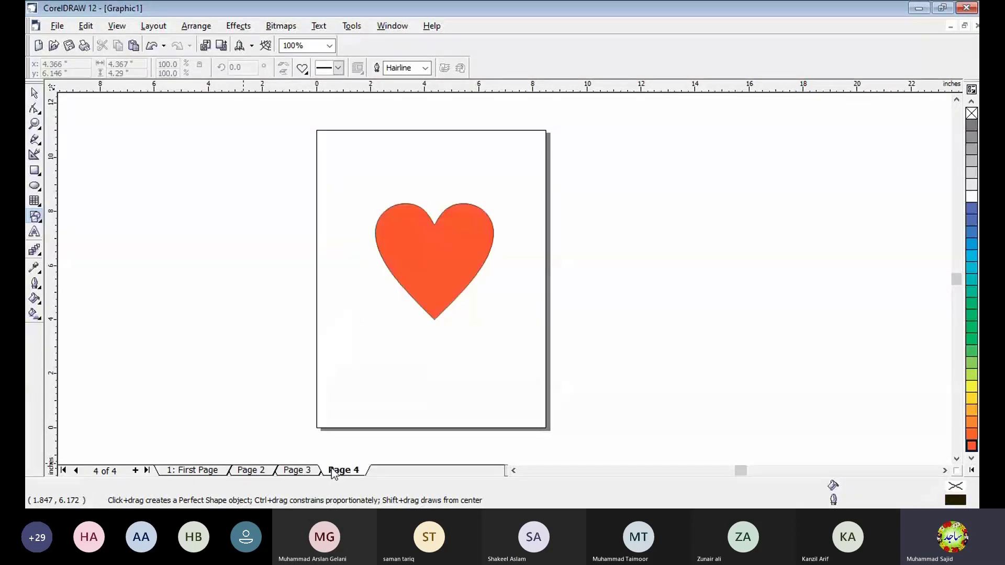
# - Draw an 8-column, 5-row graph paper grid about 3.9 by 3.9 inches on the empty desktop area beside Page 4
pyautogui.click(35, 201)
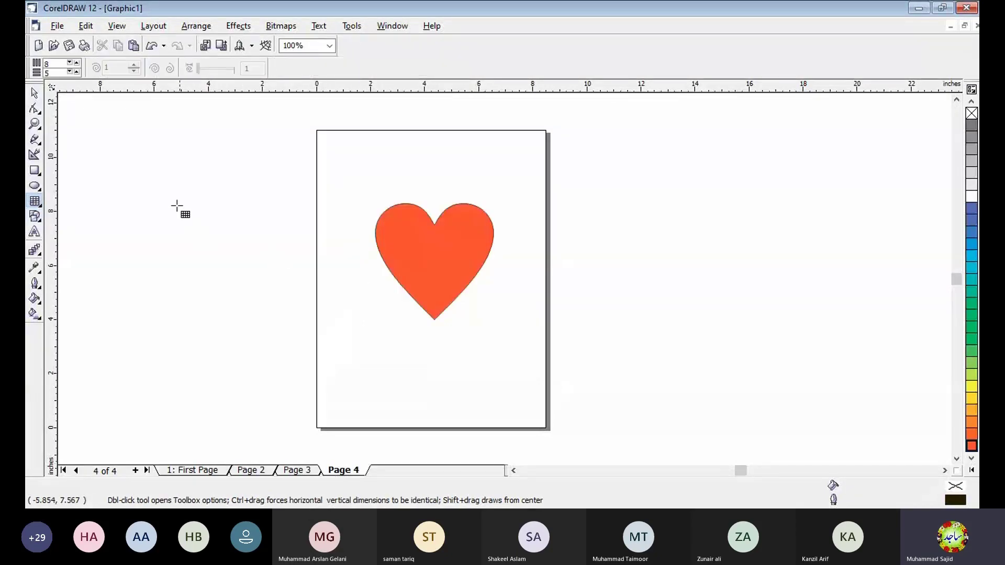
pyautogui.moveTo(132, 173); pyautogui.dragTo(239, 280)
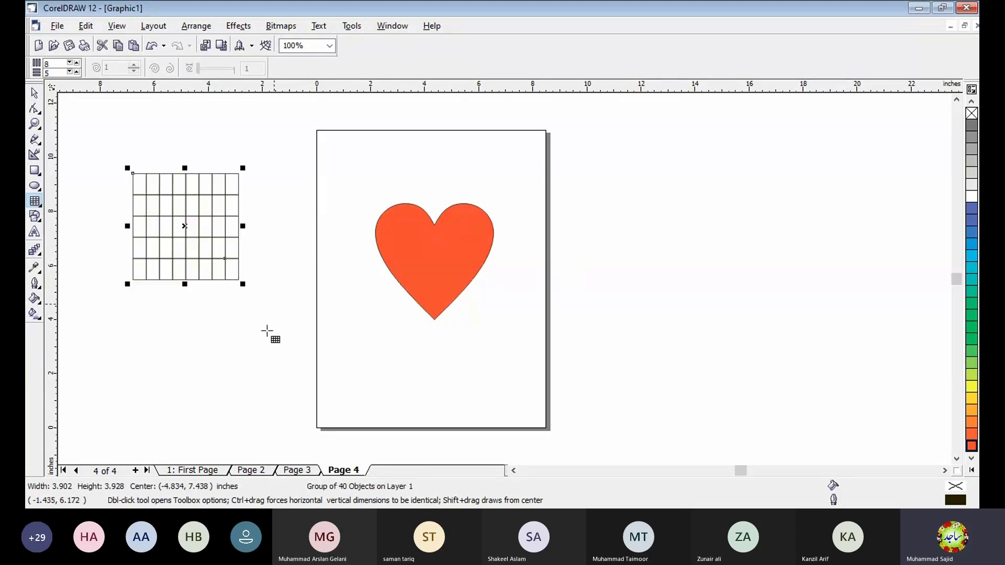
# - Cycle twice through First Page to Page 4 to examine the grid outside the page boundary on each
pyautogui.click(205, 472)
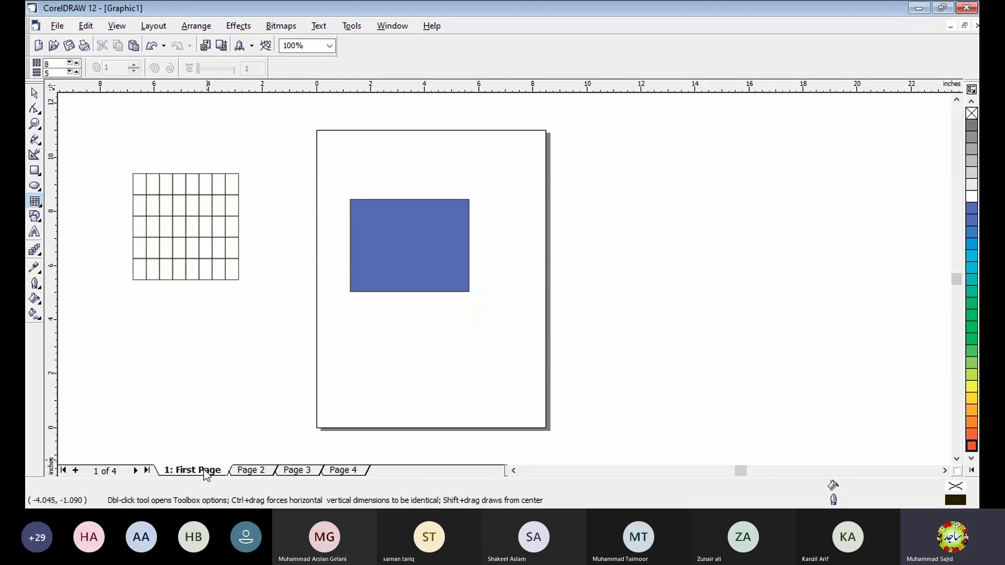
pyautogui.click(251, 471)
pyautogui.click(294, 471)
pyautogui.click(343, 470)
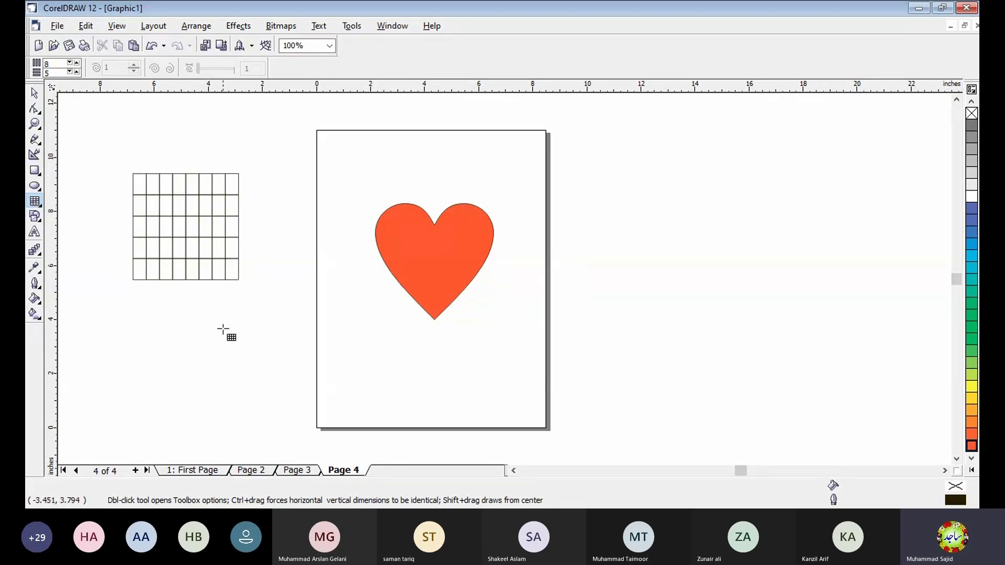
pyautogui.click(170, 471)
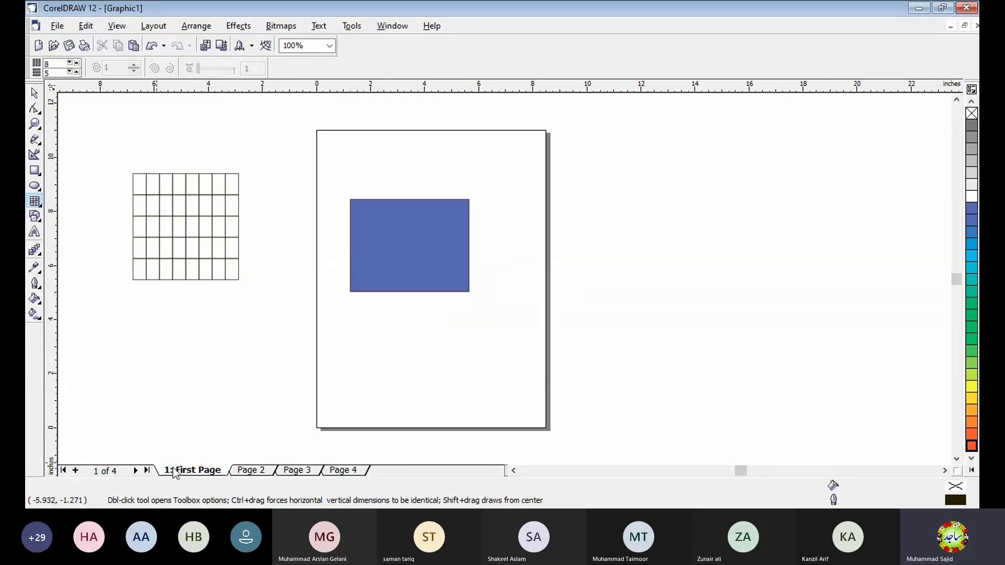
pyautogui.click(254, 471)
pyautogui.click(310, 471)
pyautogui.click(335, 471)
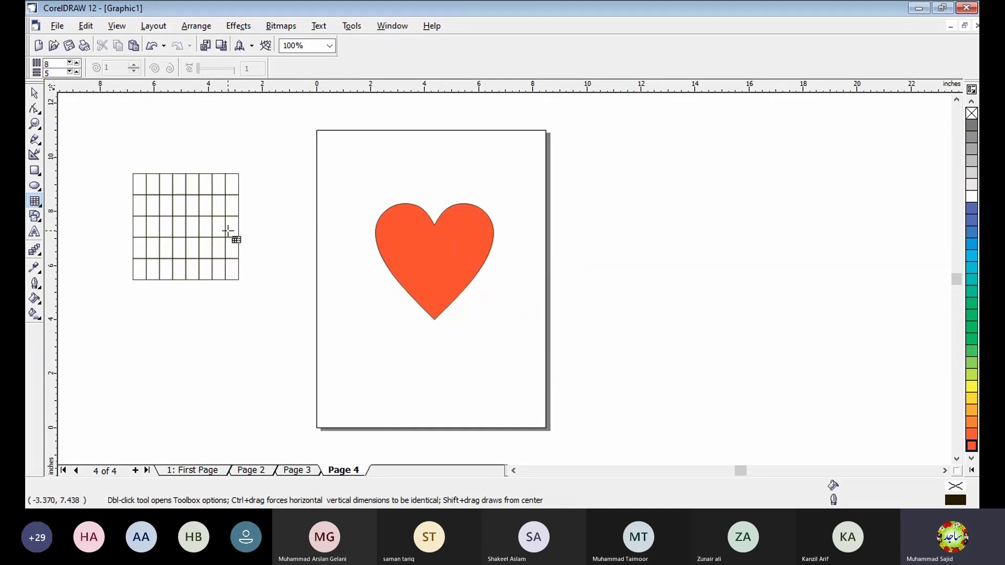
# - On Page 2, move the grid from outside the page to below the yellow ellipse and deselect it
pyautogui.click(35, 93)
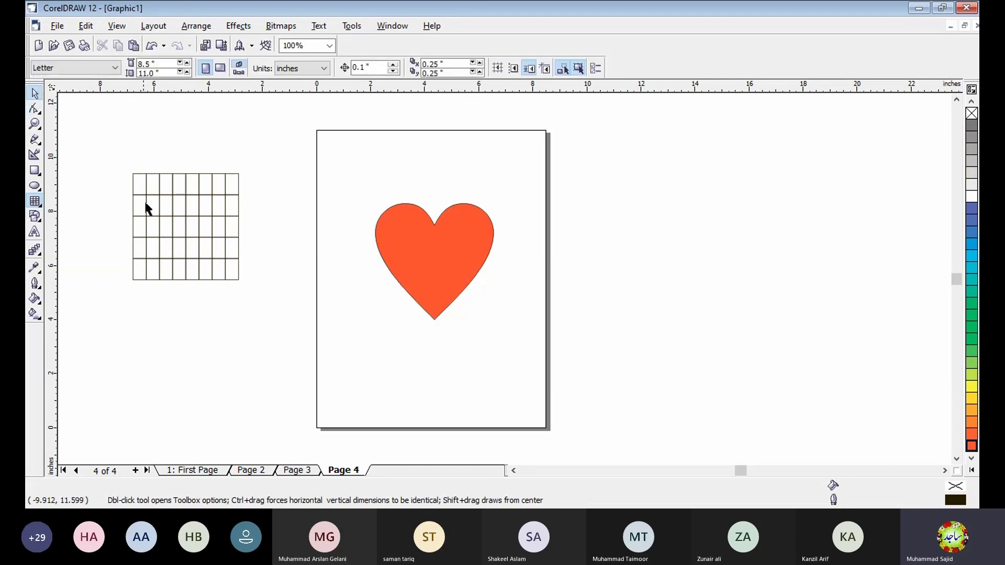
pyautogui.click(161, 225)
pyautogui.click(251, 470)
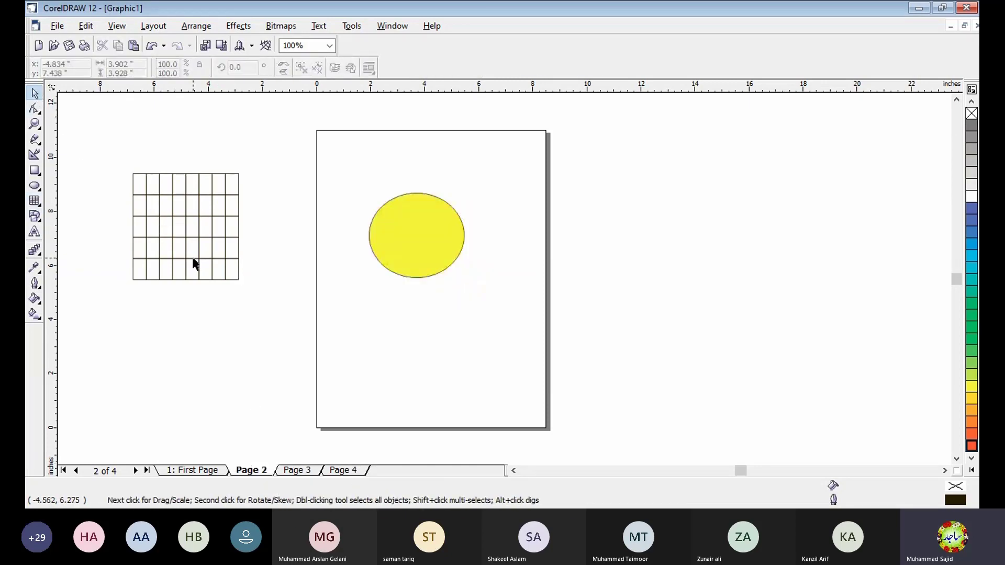
pyautogui.click(192, 259)
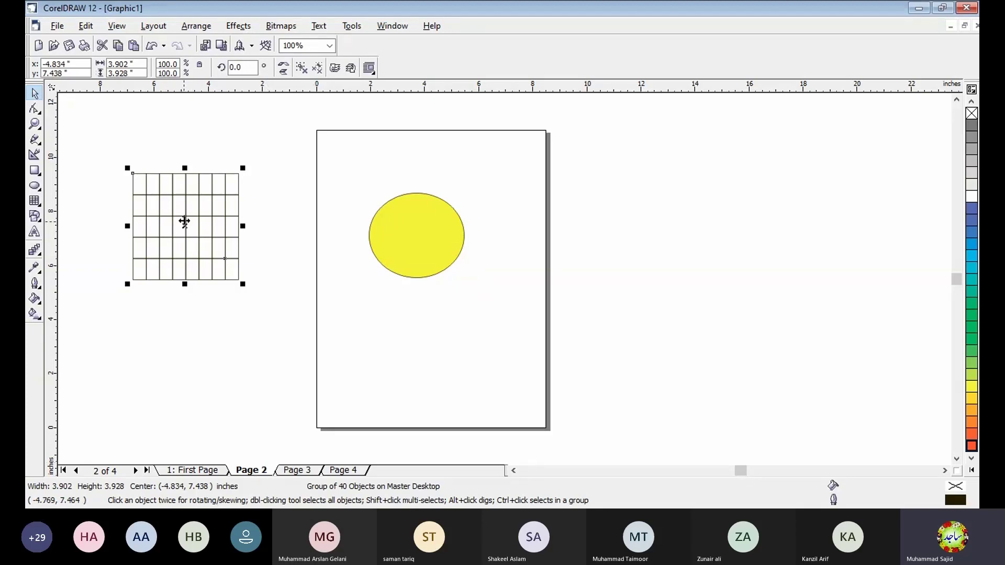
pyautogui.moveTo(185, 221); pyautogui.dragTo(422, 348)
pyautogui.click(228, 458)
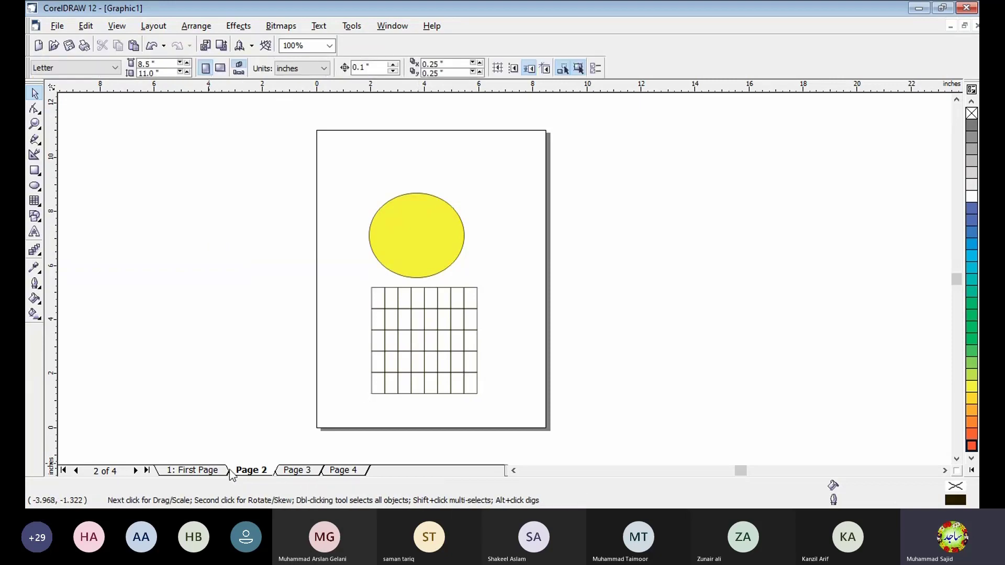
# - Check First Page through Page 4 for the relocated grid, then return to Page 3
pyautogui.click(218, 471)
pyautogui.click(251, 469)
pyautogui.click(297, 470)
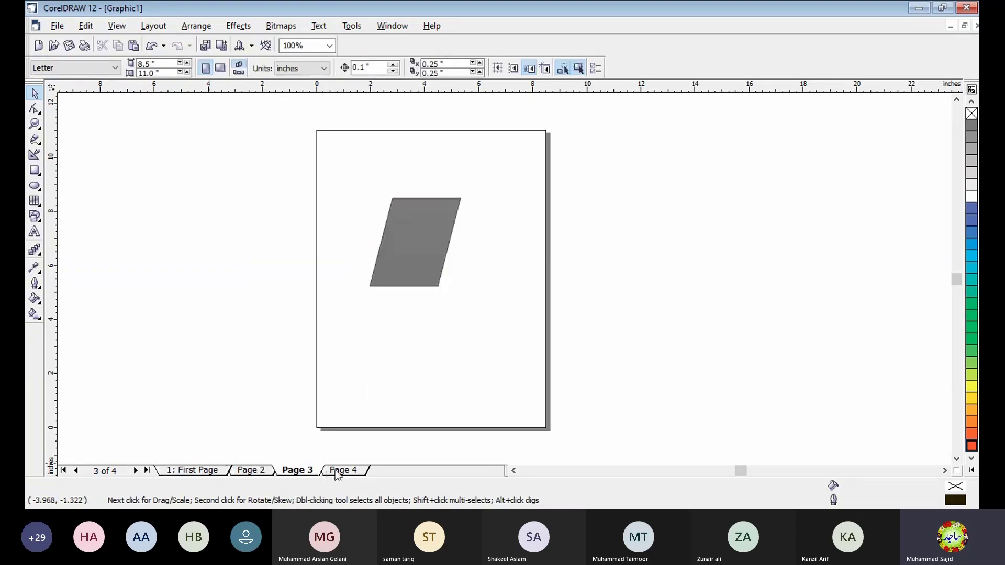
pyautogui.click(341, 470)
pyautogui.click(308, 472)
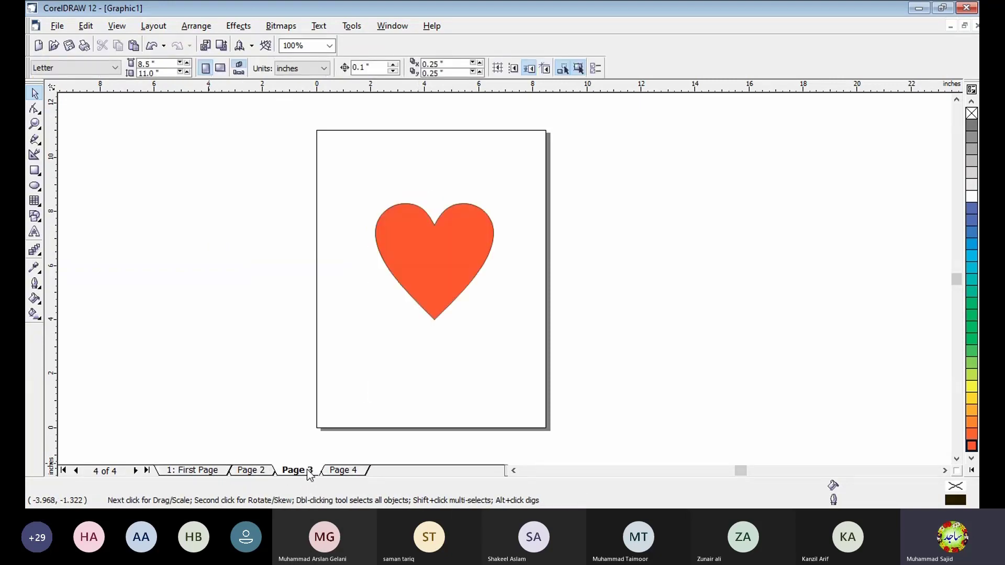
# - Delete the graph paper grid from Page 2 and open the Object Manager
pyautogui.click(253, 470)
pyautogui.press('Delete')
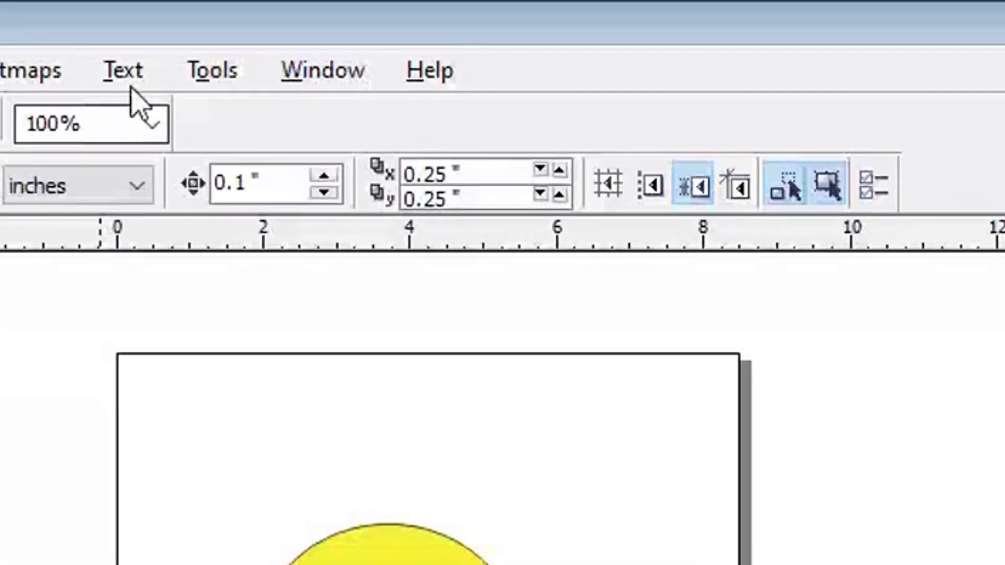
pyautogui.click(348, 27)
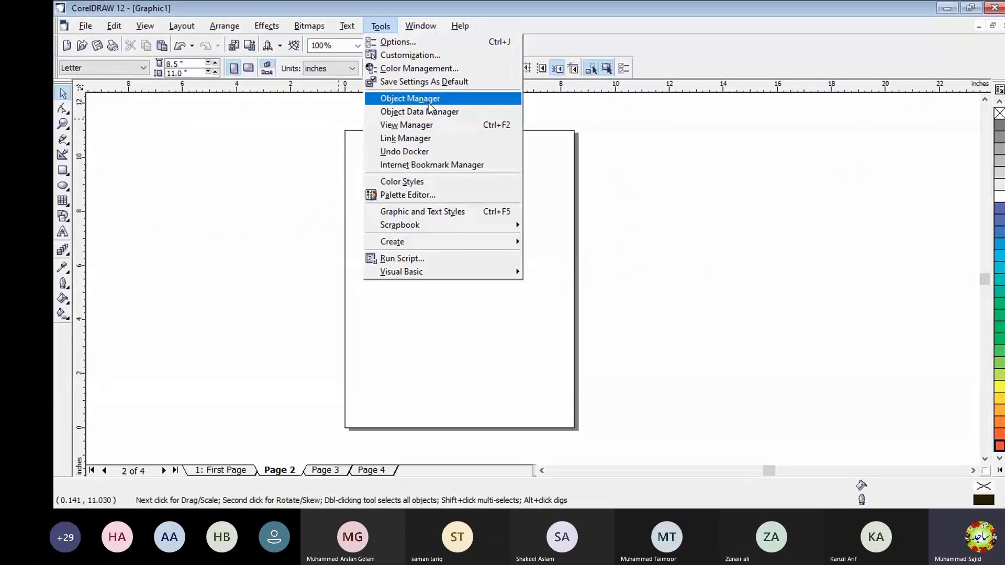
pyautogui.click(341, 269)
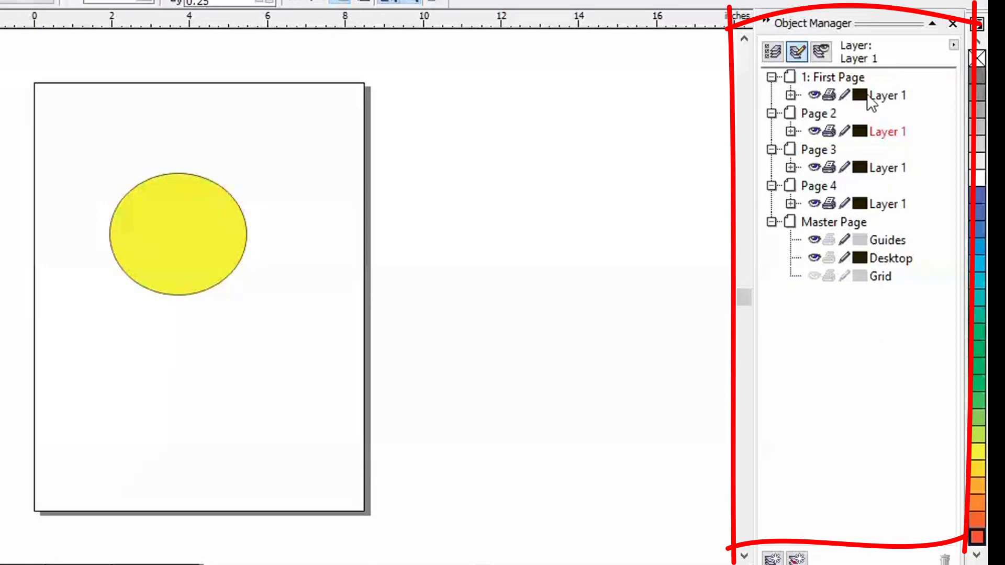
# - Expand Layer 1 under First Page and Page 2 in the Object Manager and select the rectangle and the ellipse
pyautogui.click(833, 78)
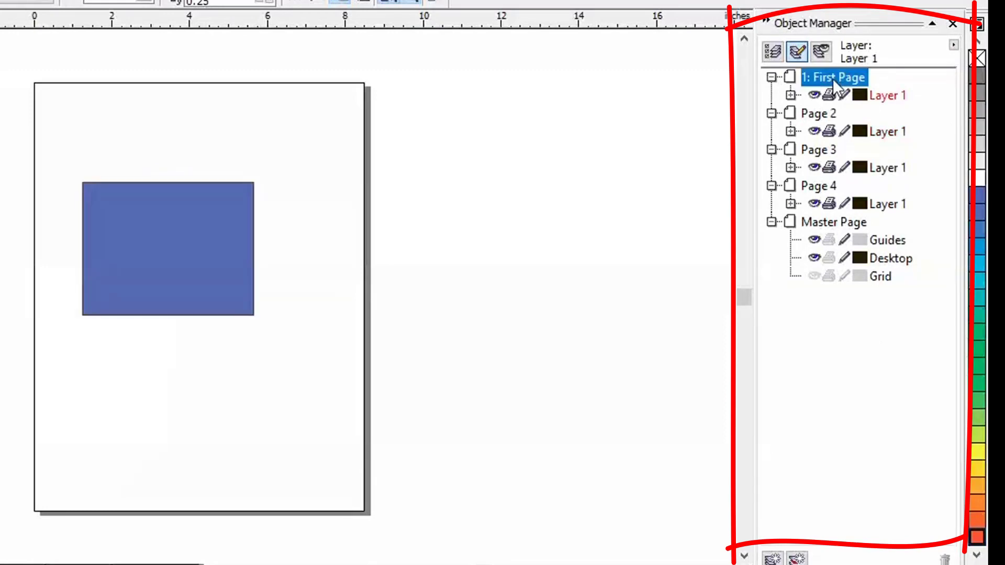
pyautogui.click(790, 95)
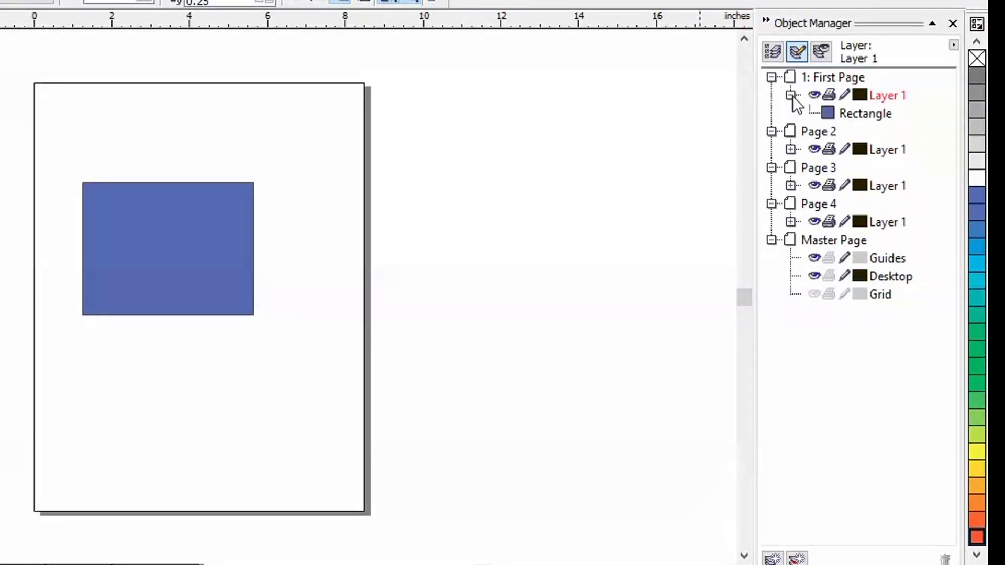
pyautogui.click(866, 114)
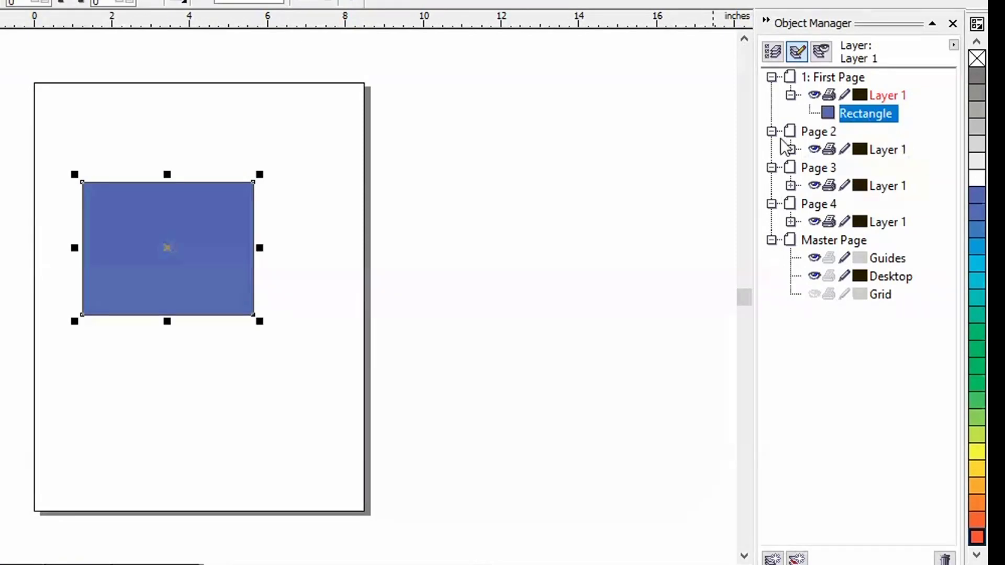
pyautogui.click(824, 133)
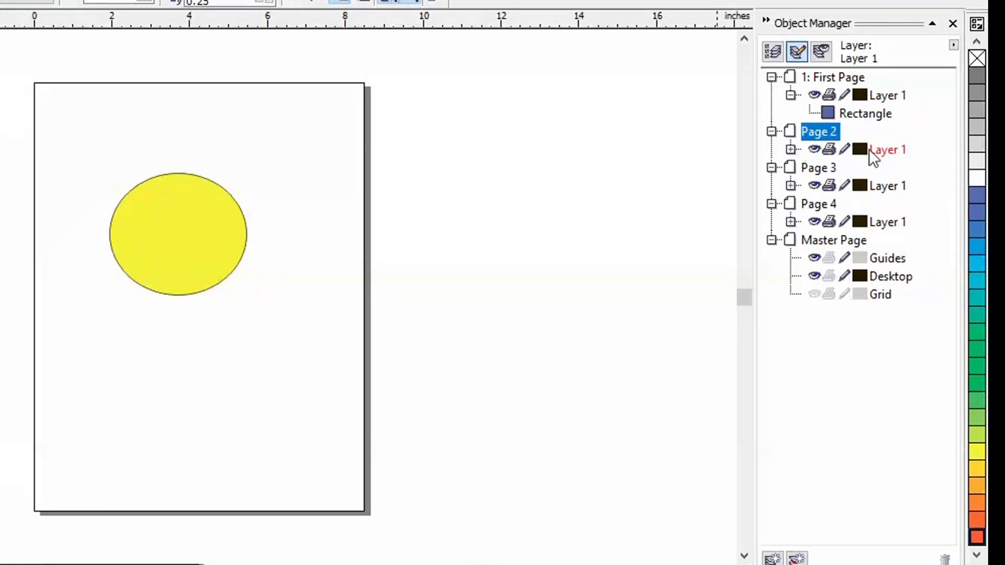
pyautogui.click(790, 149)
pyautogui.click(844, 168)
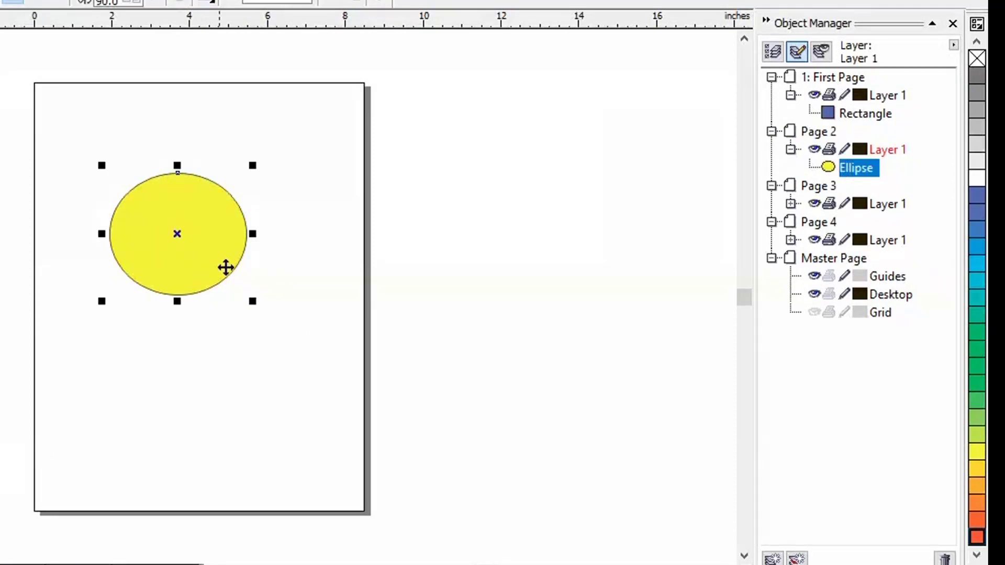
# - Expand Layer 1 under Page 3 and Page 4 in the Object Manager and select each page's Perfect Shape
pyautogui.click(817, 186)
pyautogui.click(856, 224)
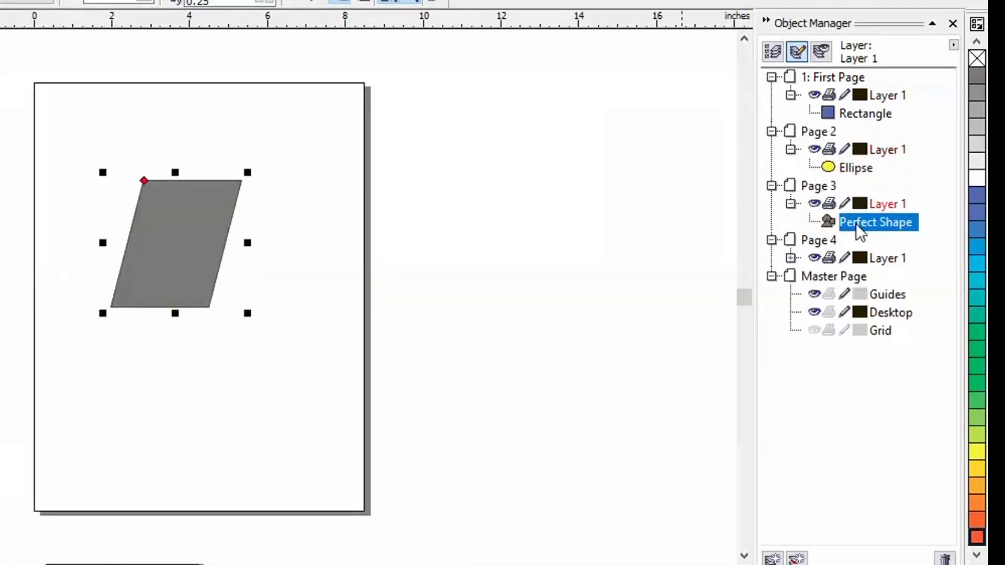
pyautogui.click(819, 240)
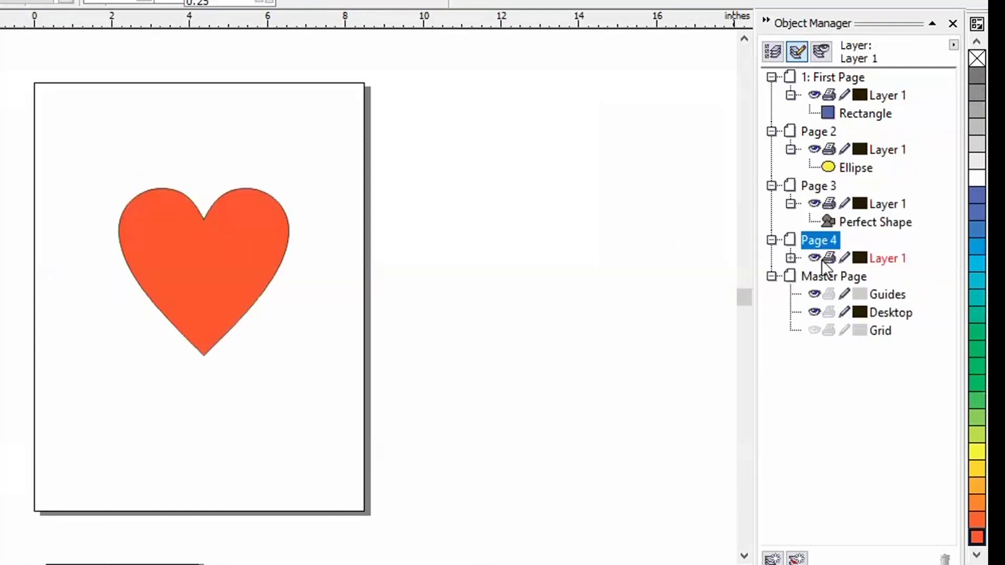
pyautogui.click(792, 256)
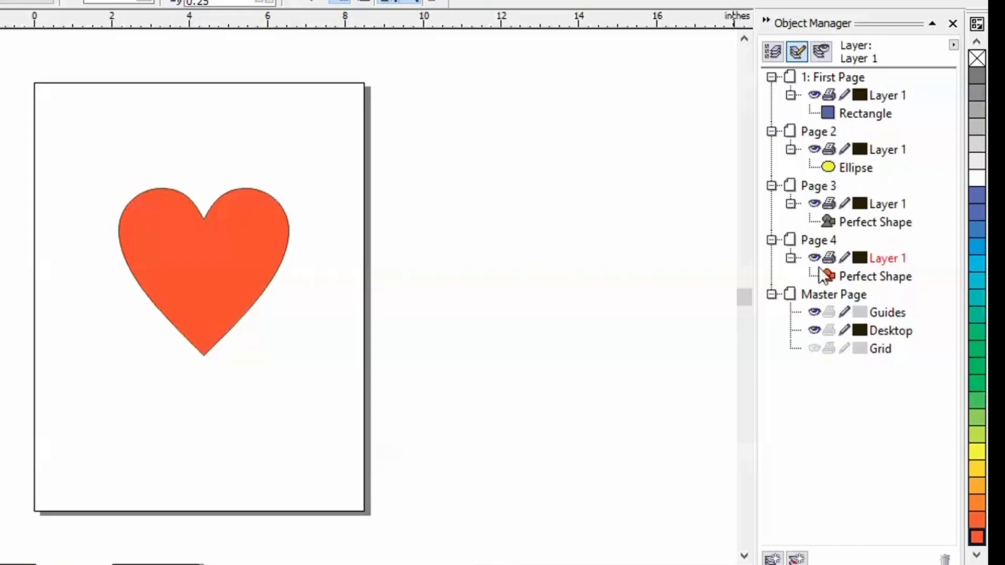
pyautogui.click(849, 278)
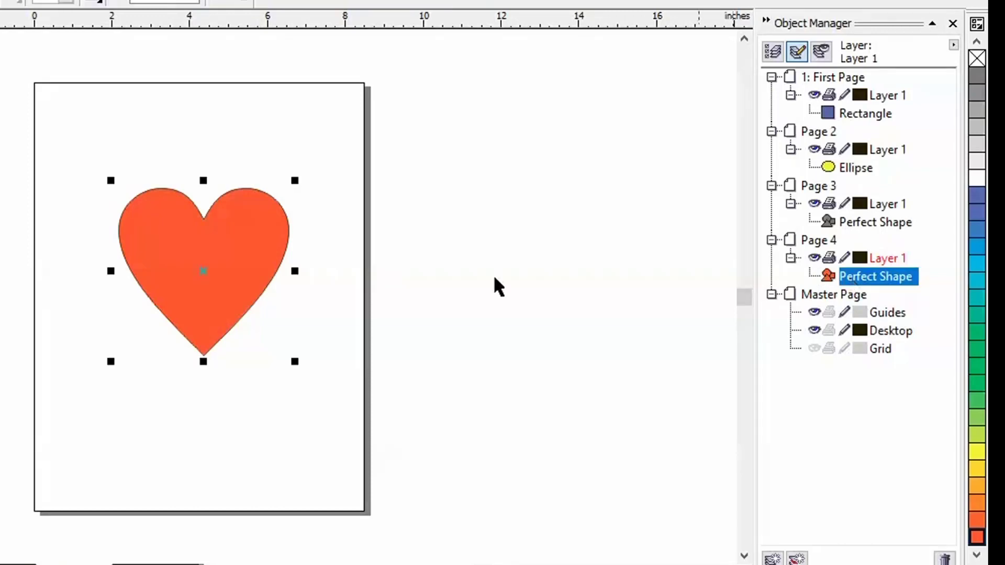
# - Open the heart's name for editing, leave it as is, and reselect the Perfect Shape entries of Page 4 and Page 3
pyautogui.click(875, 278)
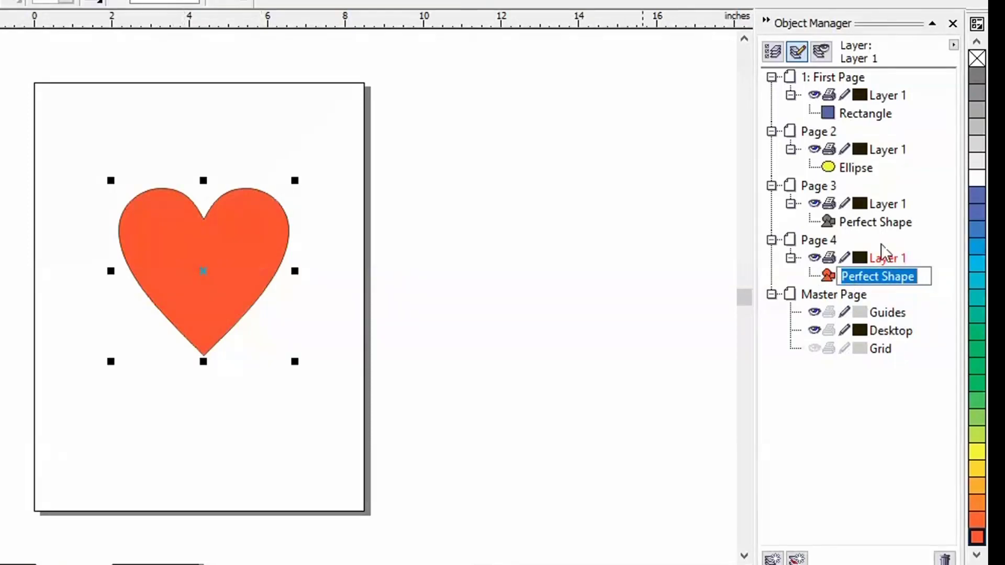
pyautogui.click(880, 377)
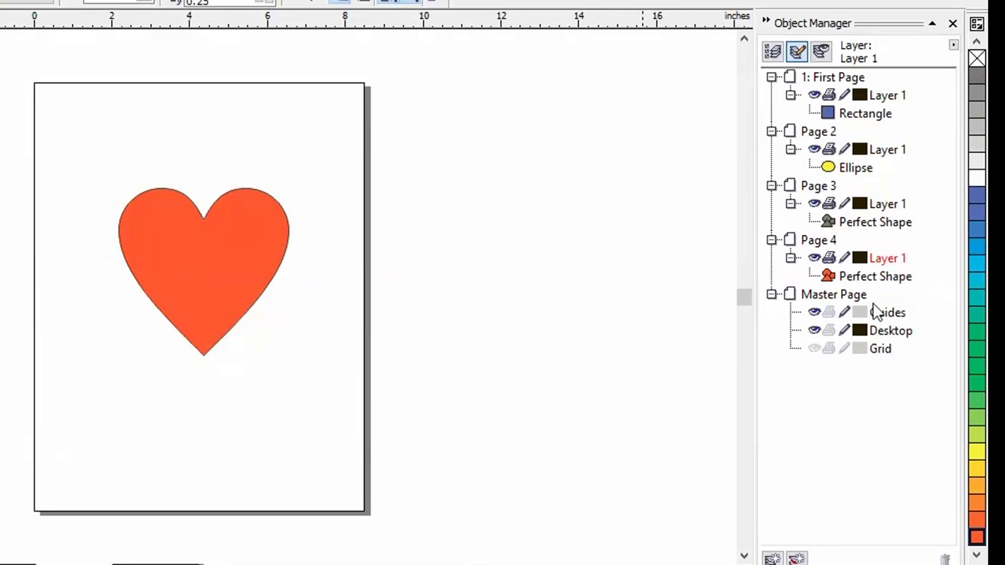
pyautogui.click(877, 278)
pyautogui.click(870, 222)
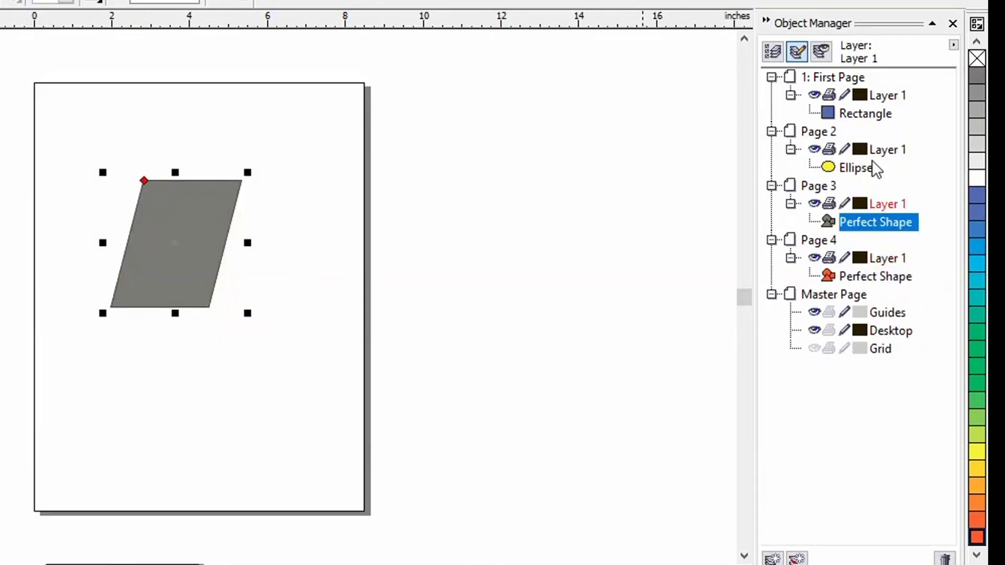
# - Delete Layer 1 under First Page together with all of its objects on every page
pyautogui.click(874, 97)
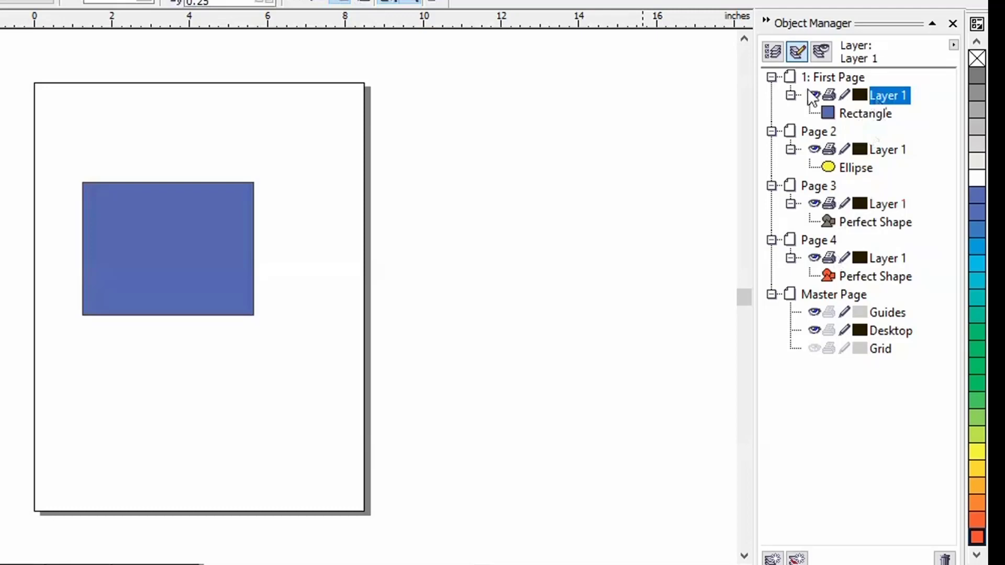
pyautogui.rightClick(874, 94)
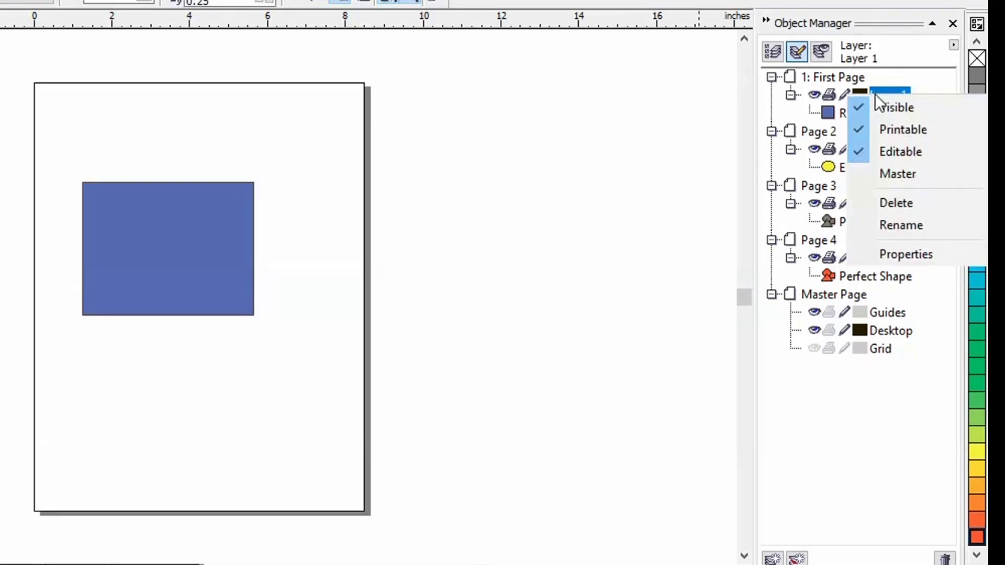
pyautogui.click(898, 203)
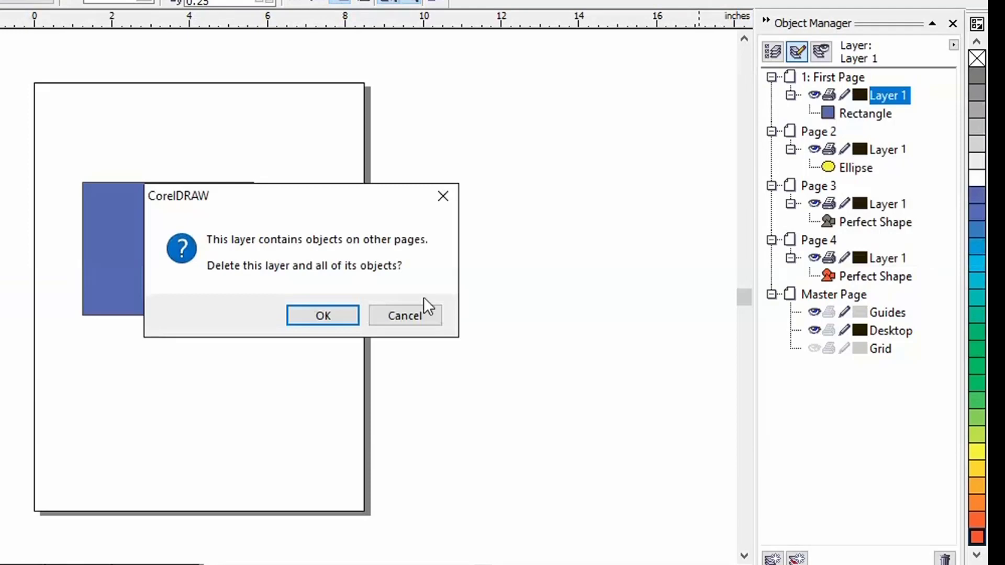
pyautogui.click(334, 316)
# - Add a new layer to First Page and name it "Ractangle Layer"
pyautogui.click(847, 79)
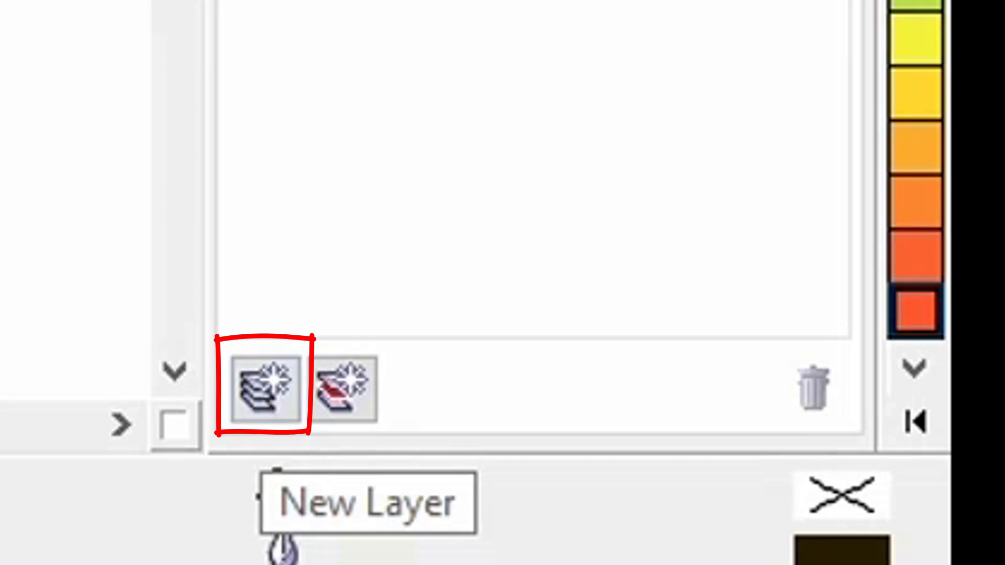
pyautogui.click(277, 392)
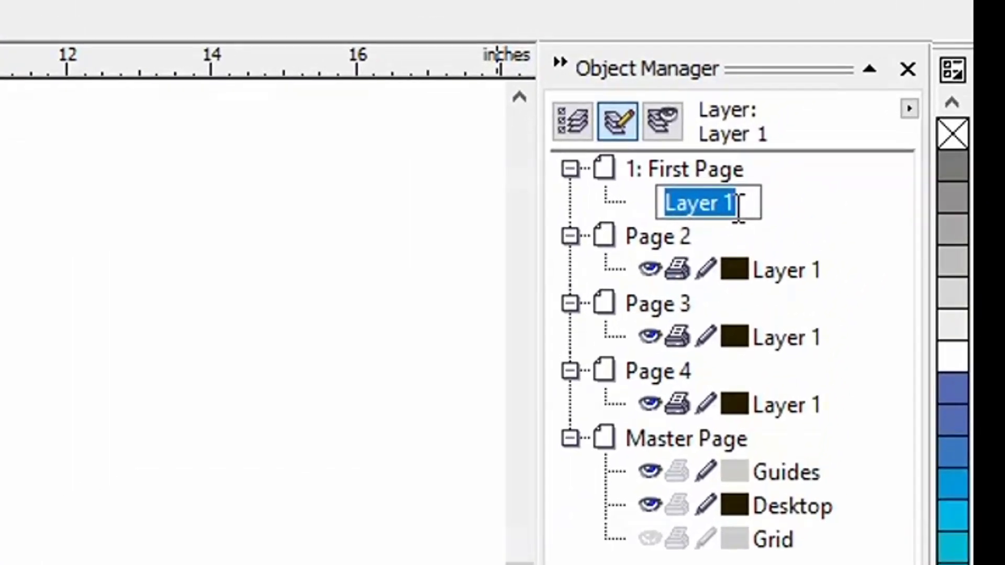
pyautogui.write('Rac')
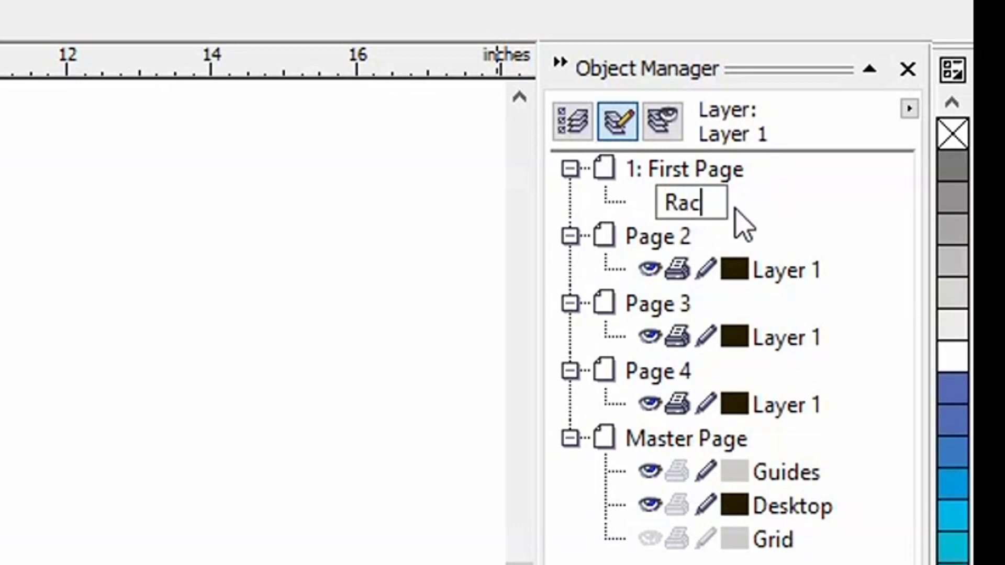
pyautogui.write('tangl')
pyautogui.press('Return')
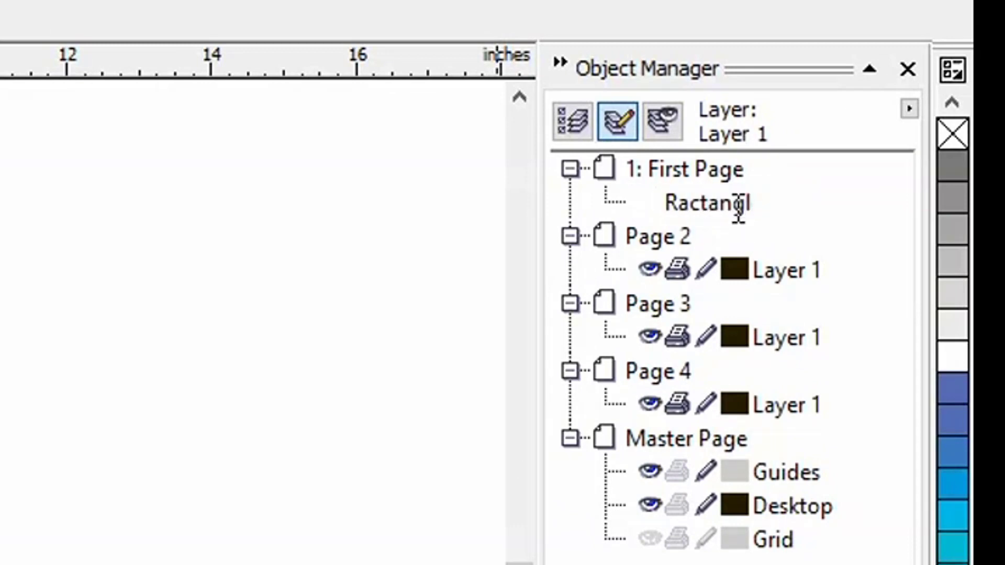
pyautogui.write('e Layer')
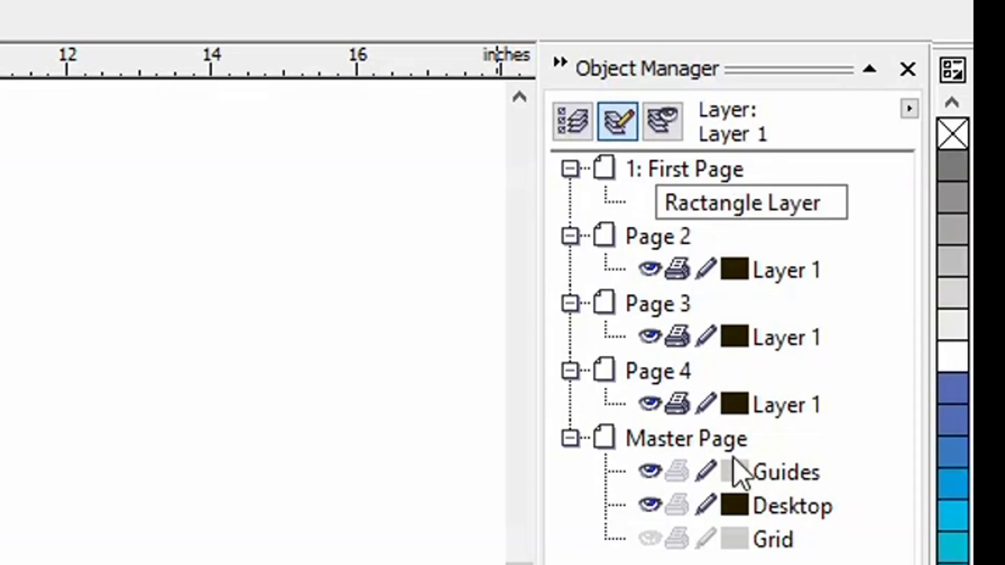
pyautogui.press('Return')
# - Draw a rectangle on Ractangle Layer in the upper half of First Page and fill it with RGB Blue
pyautogui.click(800, 212)
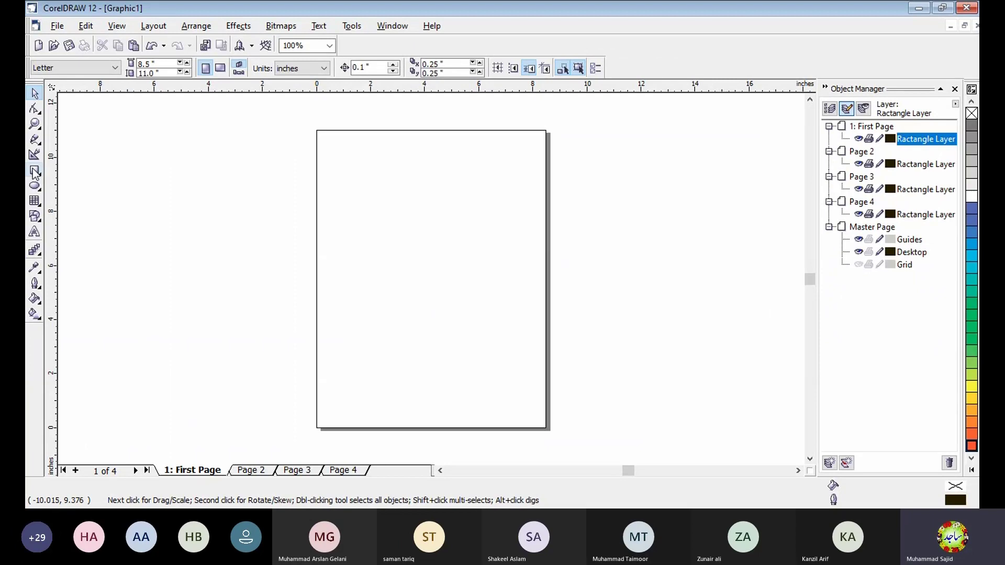
pyautogui.click(35, 171)
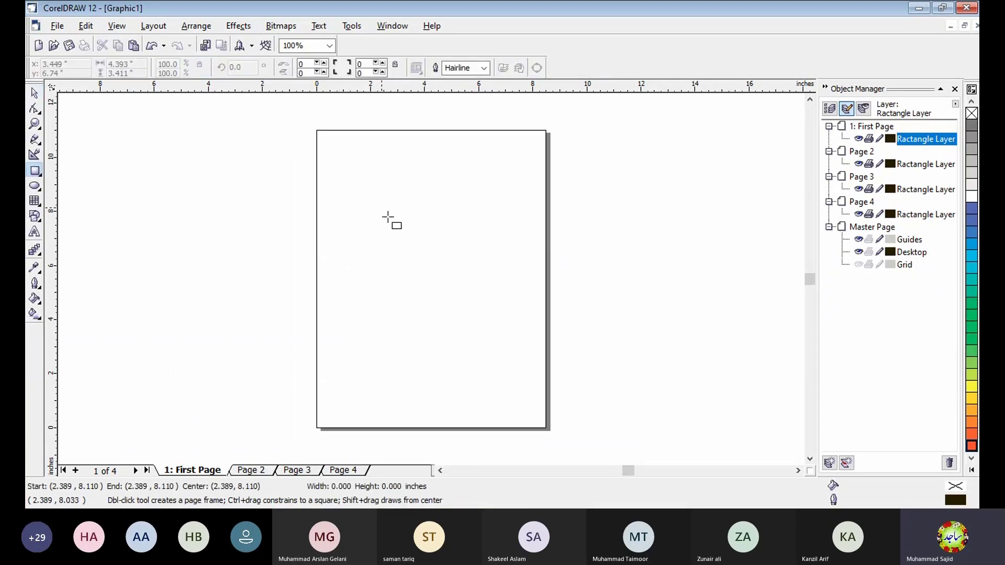
pyautogui.moveTo(388, 217); pyautogui.dragTo(467, 287)
pyautogui.click(971, 208)
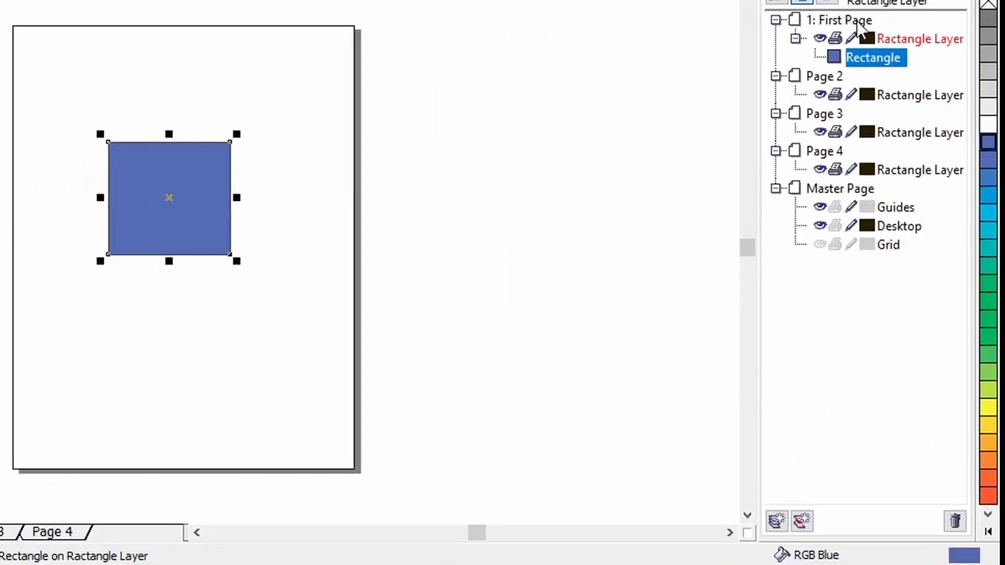
# - Add a second new layer to First Page and name it "Circle Layer"
pyautogui.click(859, 22)
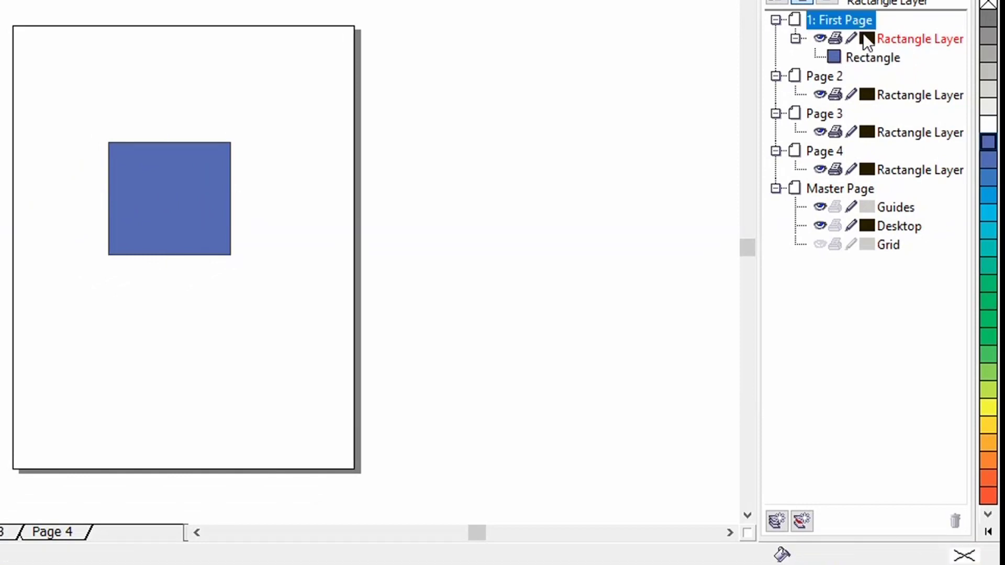
pyautogui.click(775, 524)
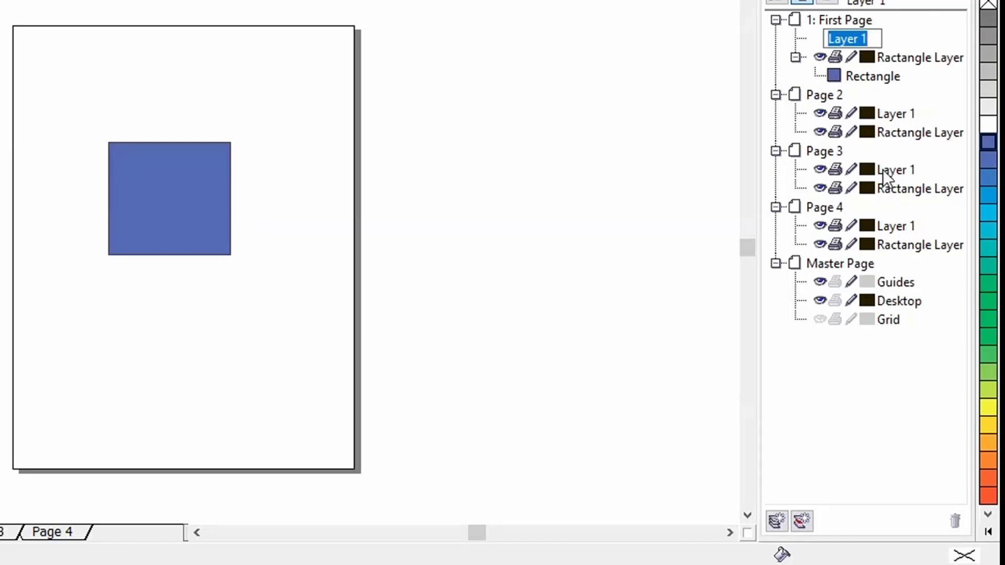
pyautogui.write('Circle Layer')
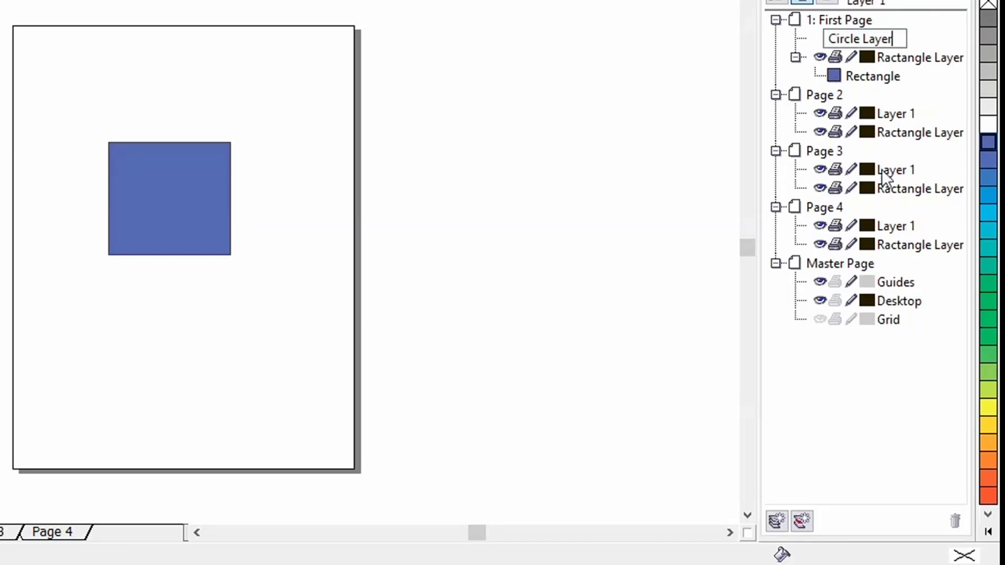
pyautogui.press('Return')
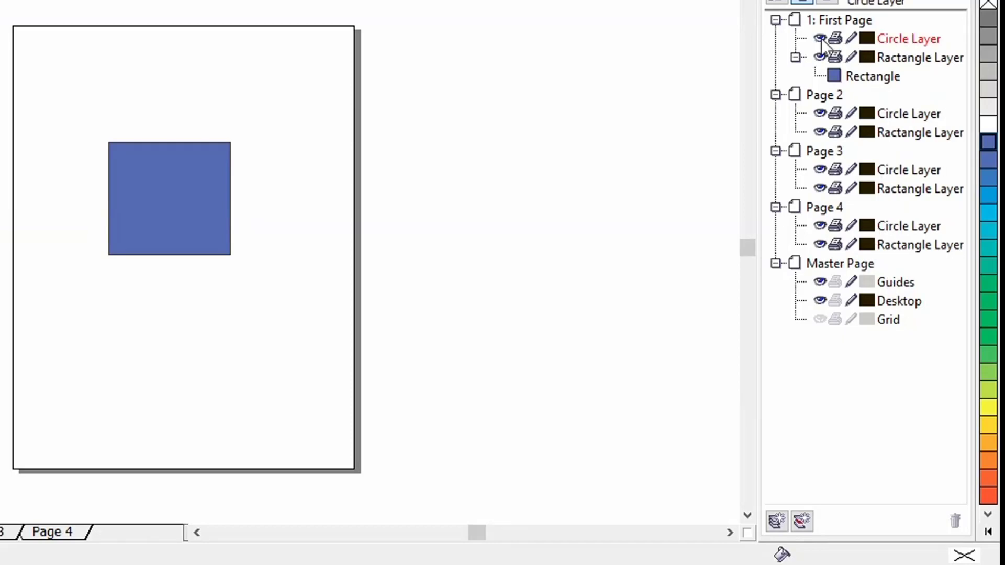
# - Draw a circle on Circle Layer below the rectangle and fill it with RGB 100%B 20%G blue
pyautogui.click(901, 39)
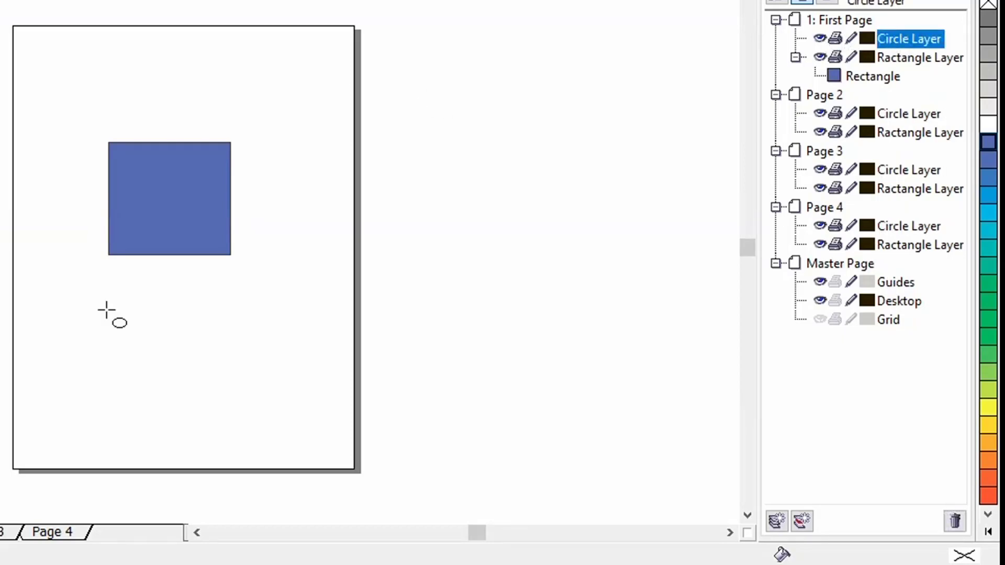
pyautogui.moveTo(106, 311)
pyautogui.mouseDown()
pyautogui.moveTo(185, 361)
pyautogui.moveTo(233, 427)
pyautogui.mouseUp()
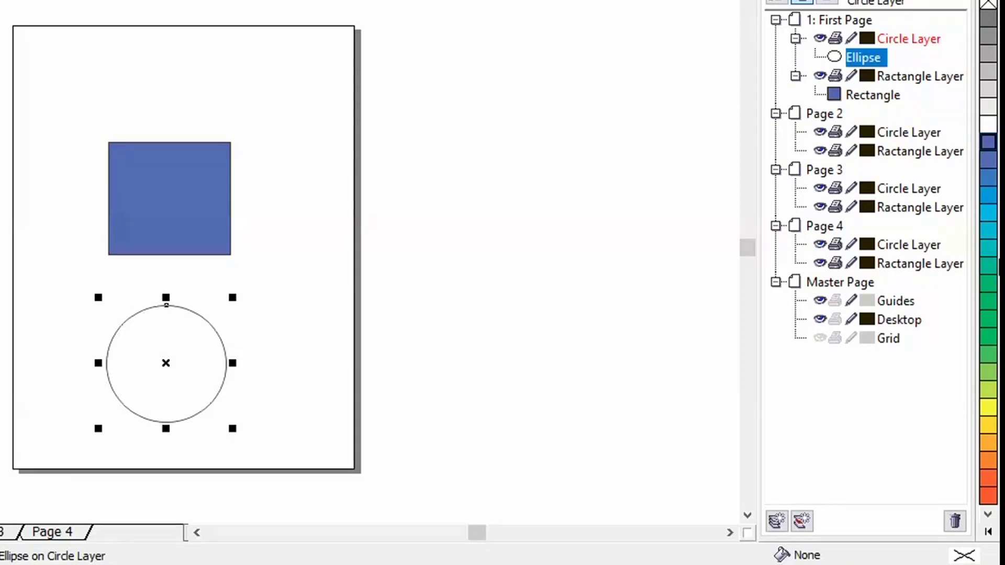
pyautogui.click(987, 161)
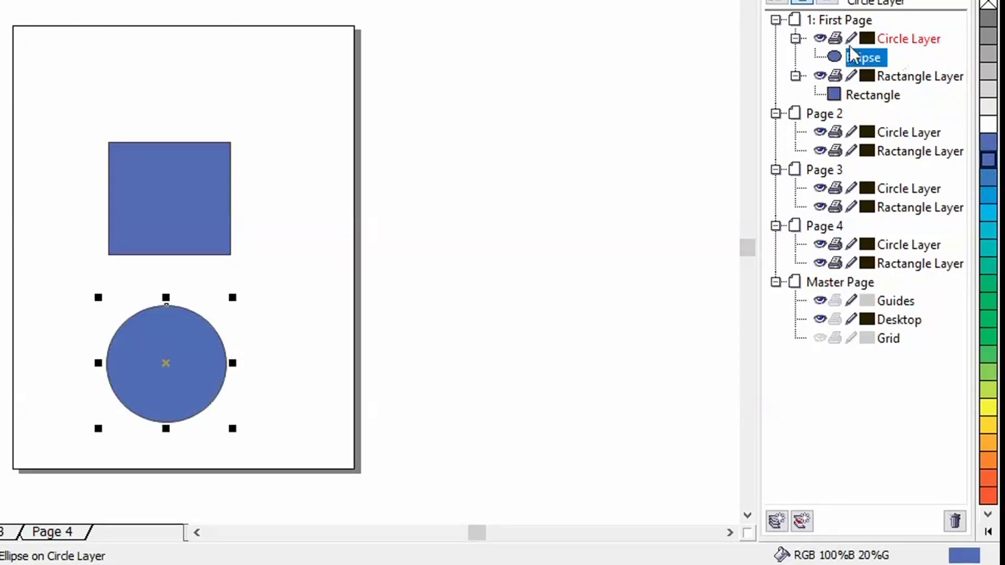
# - Select Circle Layer, its ellipse and the rectangle in the Object Manager to see which object each entry represents
pyautogui.click(889, 33)
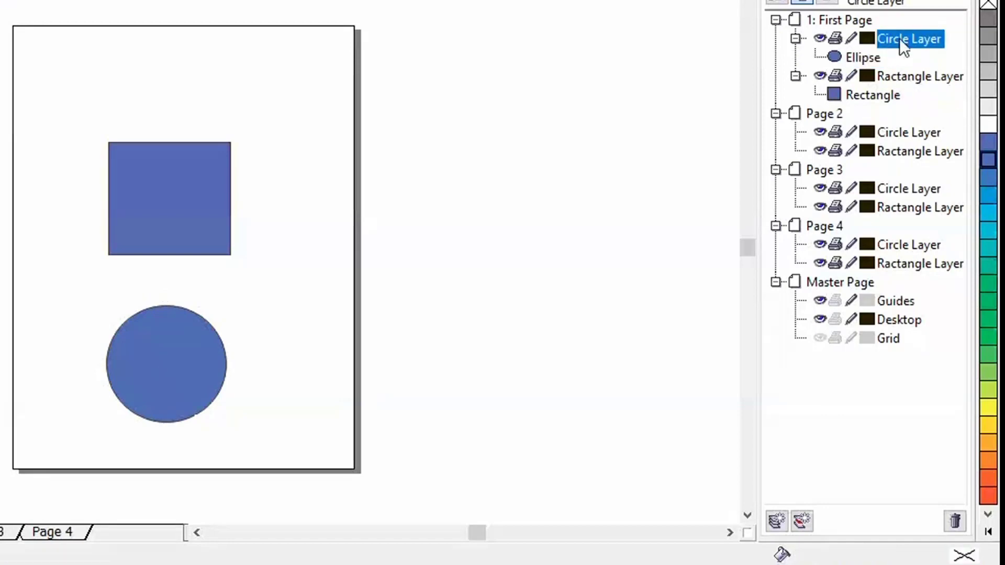
pyautogui.click(868, 57)
pyautogui.click(875, 96)
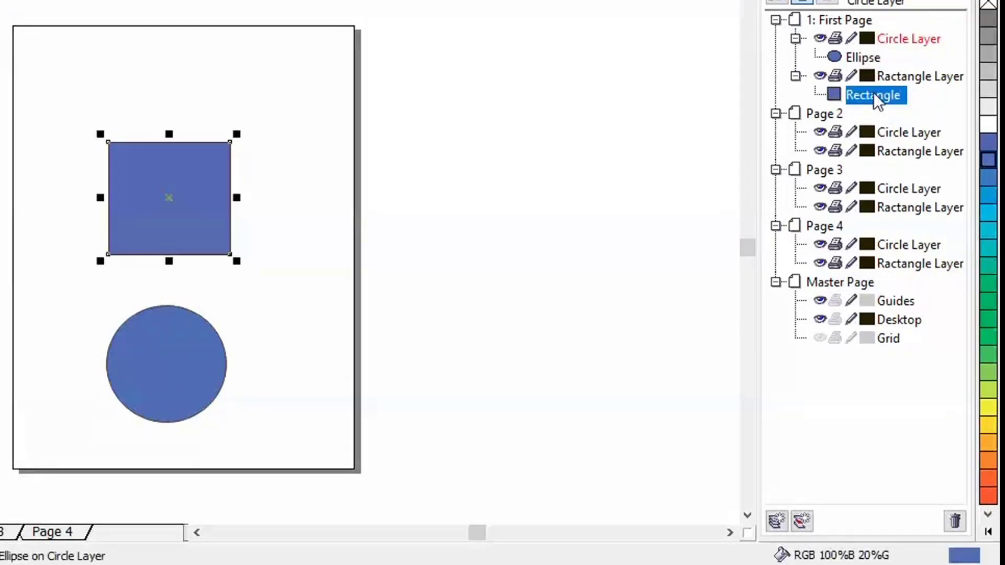
# - Change the fill of the circle on Circle Layer to RGB Yellow
pyautogui.click(873, 58)
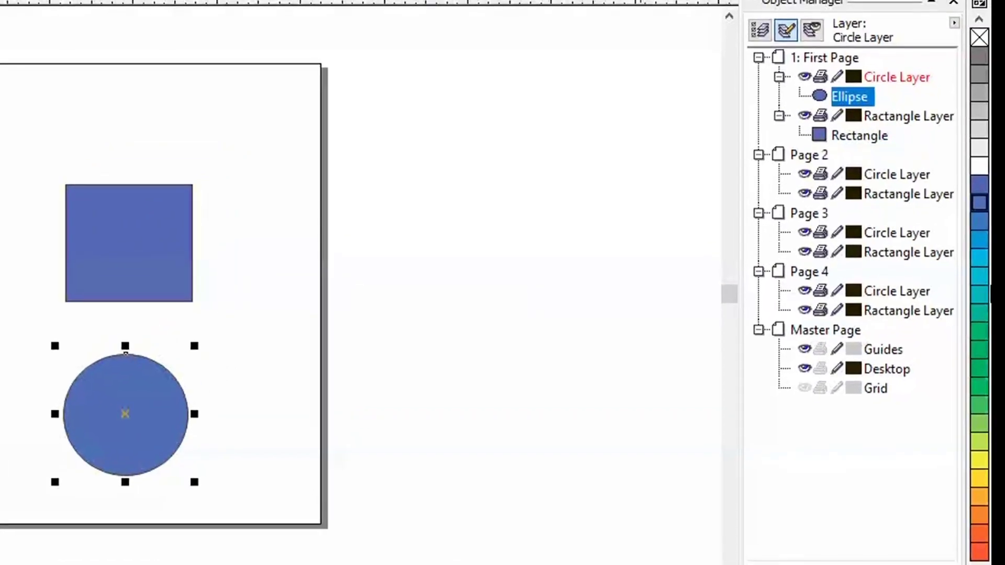
pyautogui.click(989, 410)
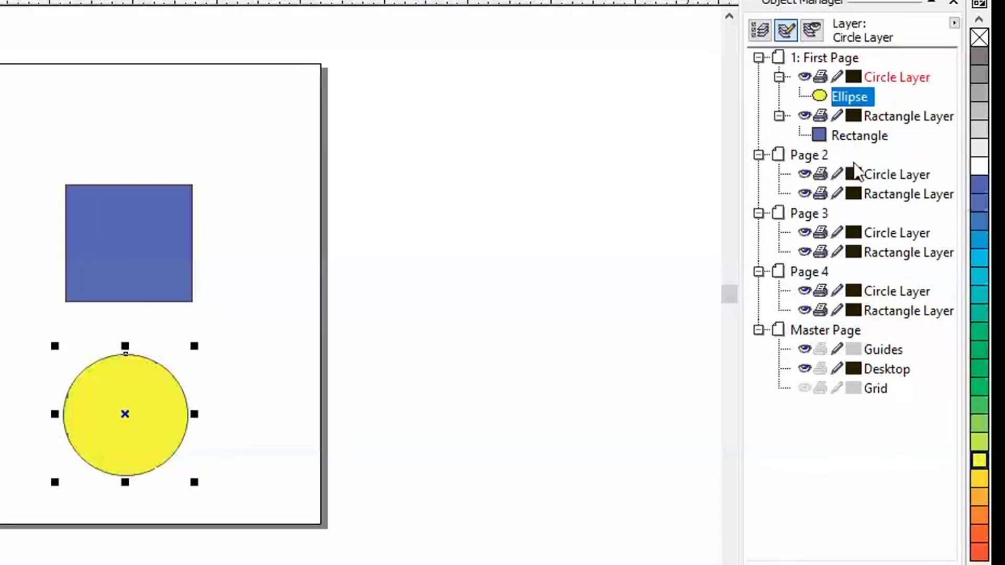
pyautogui.click(871, 79)
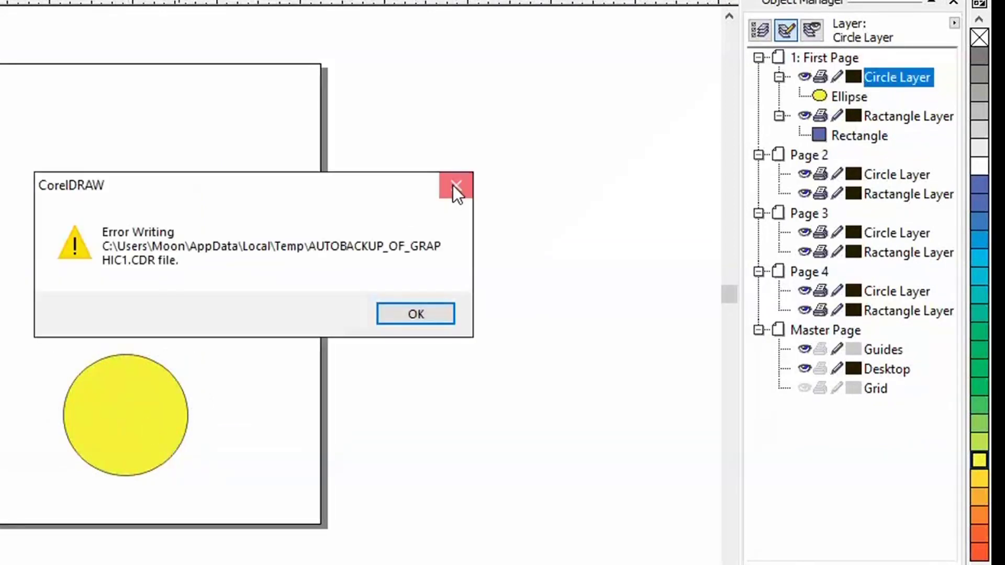
pyautogui.click(453, 185)
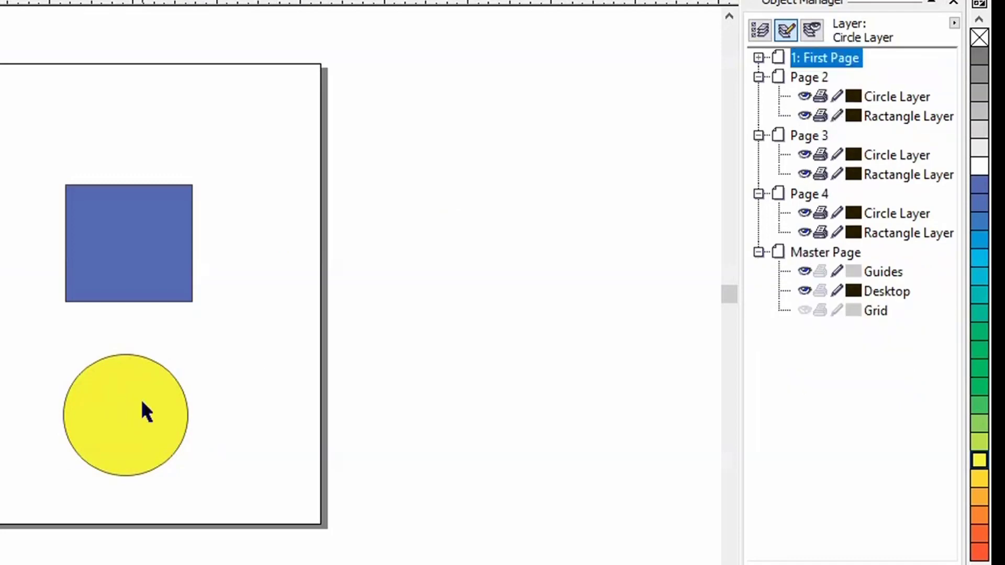
# - Move the yellow circle up so it overlaps the lower part of the blue rectangle
pyautogui.click(131, 418)
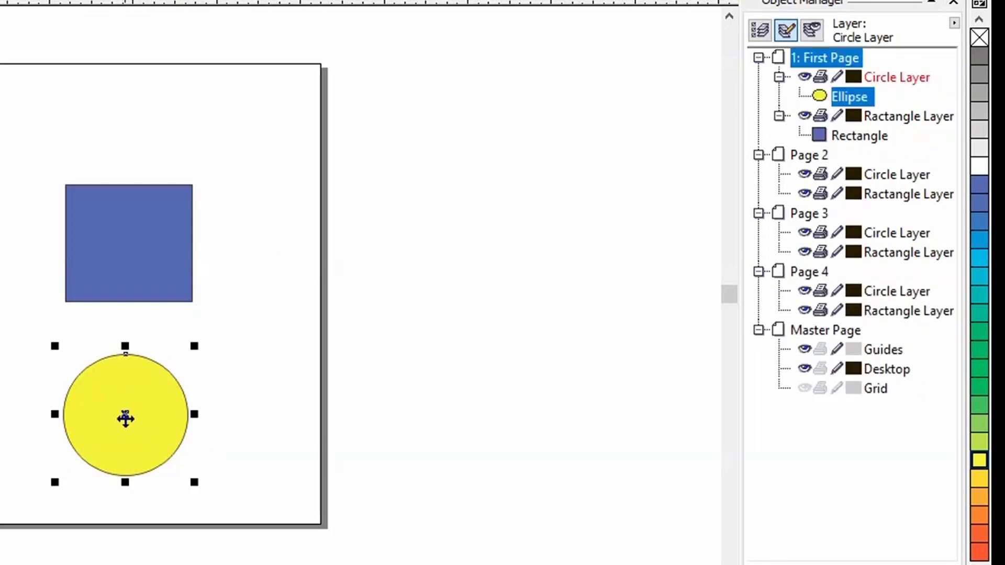
pyautogui.moveTo(123, 419); pyautogui.dragTo(141, 285)
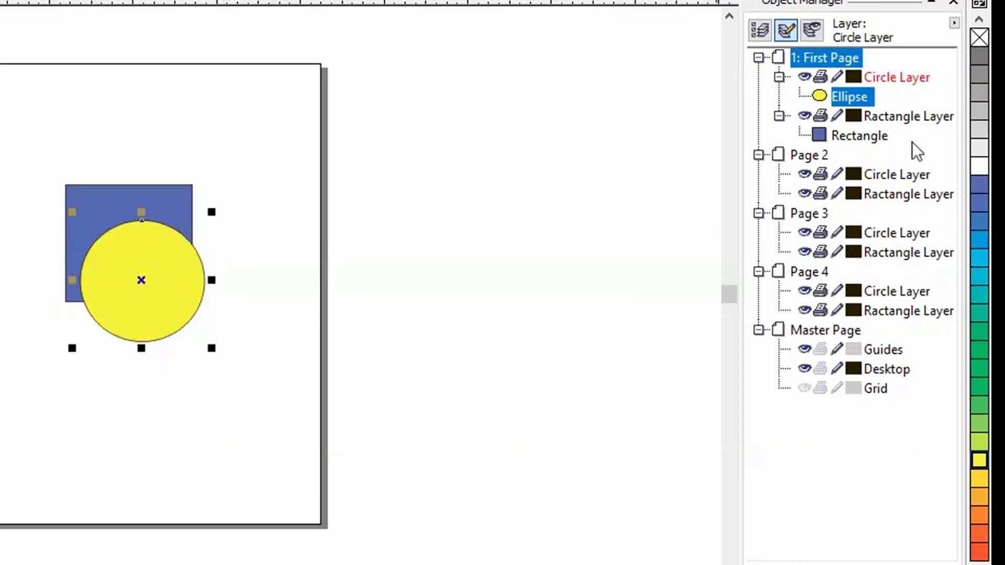
pyautogui.click(904, 79)
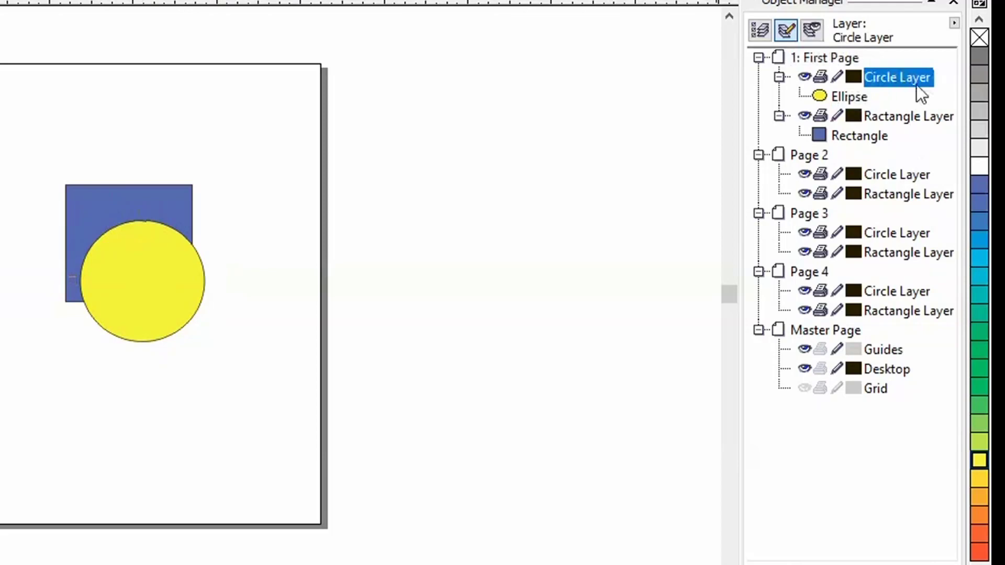
# - Reorder the layers on First Page so Ractangle Layer sits above Circle Layer, and collapse Circle Layer's contents
pyautogui.click(894, 121)
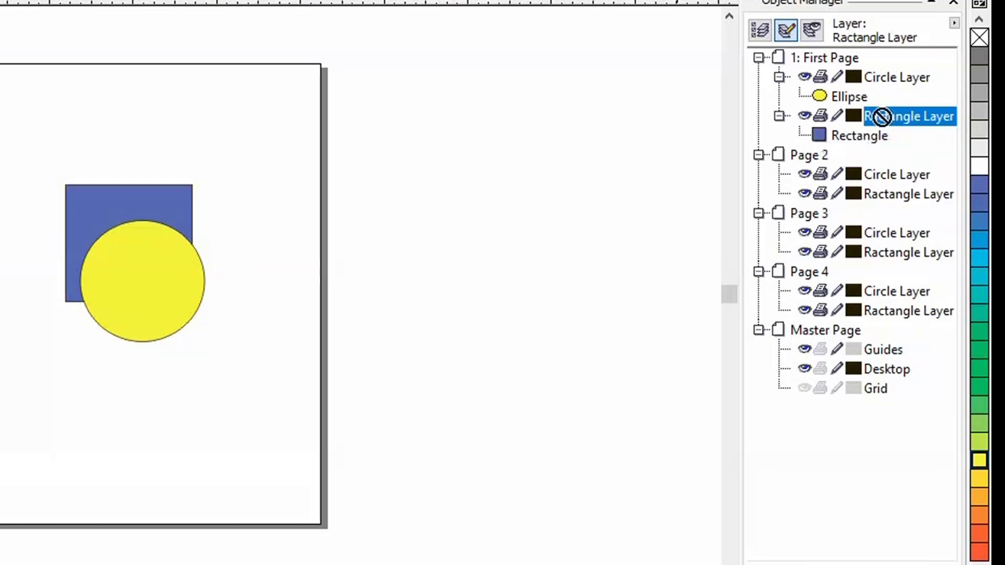
pyautogui.moveTo(881, 117); pyautogui.dragTo(881, 71)
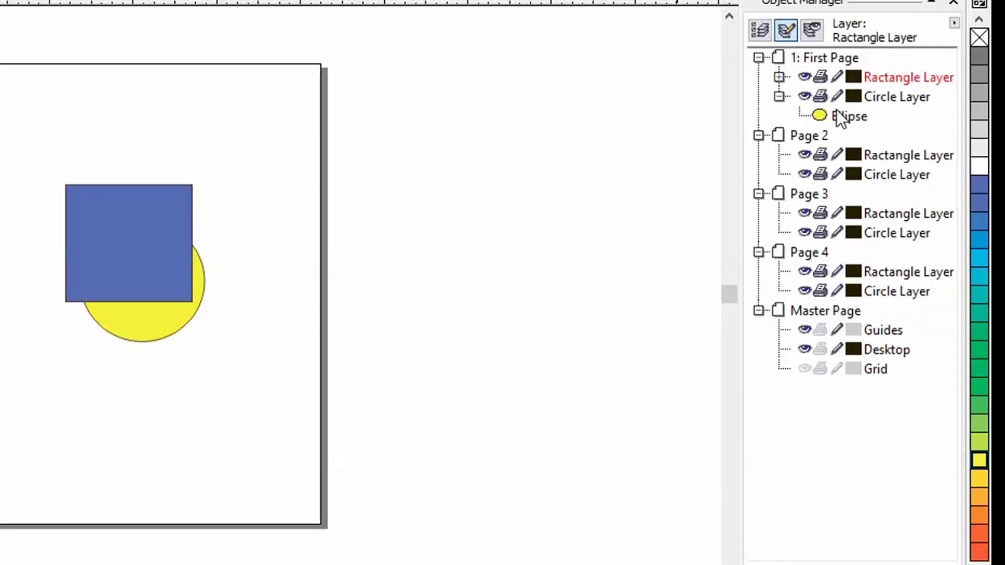
pyautogui.click(779, 77)
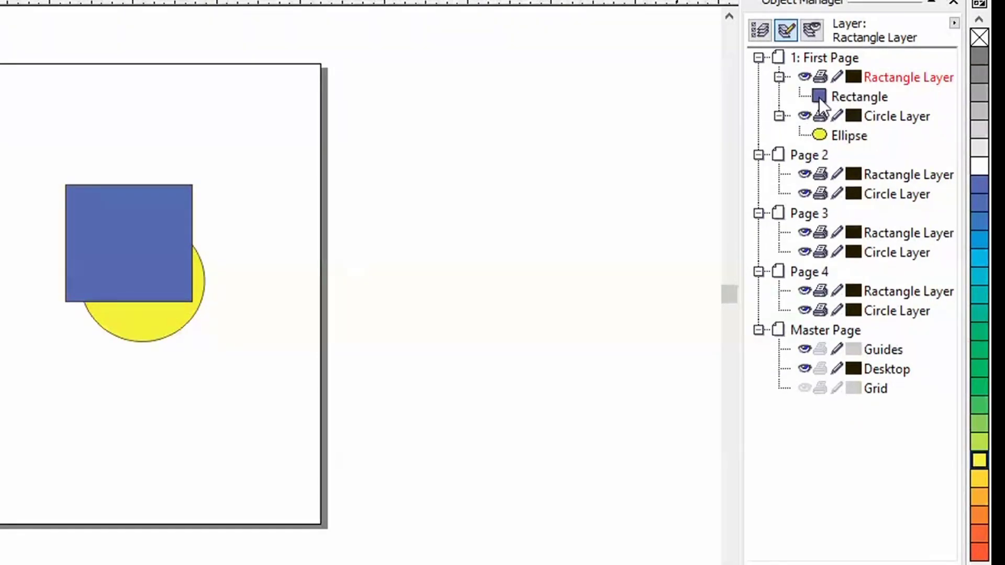
pyautogui.click(778, 115)
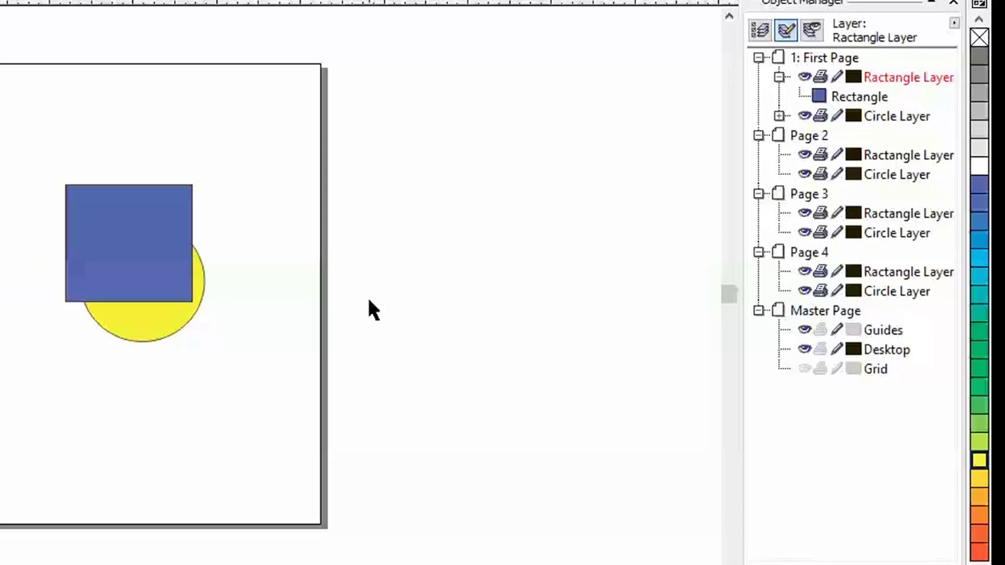
# - Select Circle Layer and Ractangle Layer on First Page in turn to compare their stacking order
pyautogui.click(880, 116)
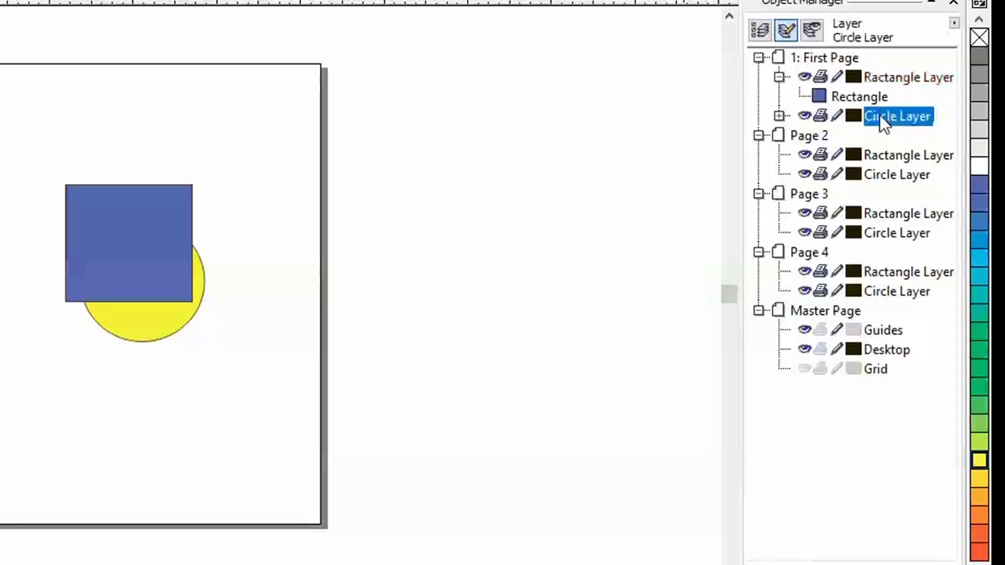
pyautogui.click(900, 79)
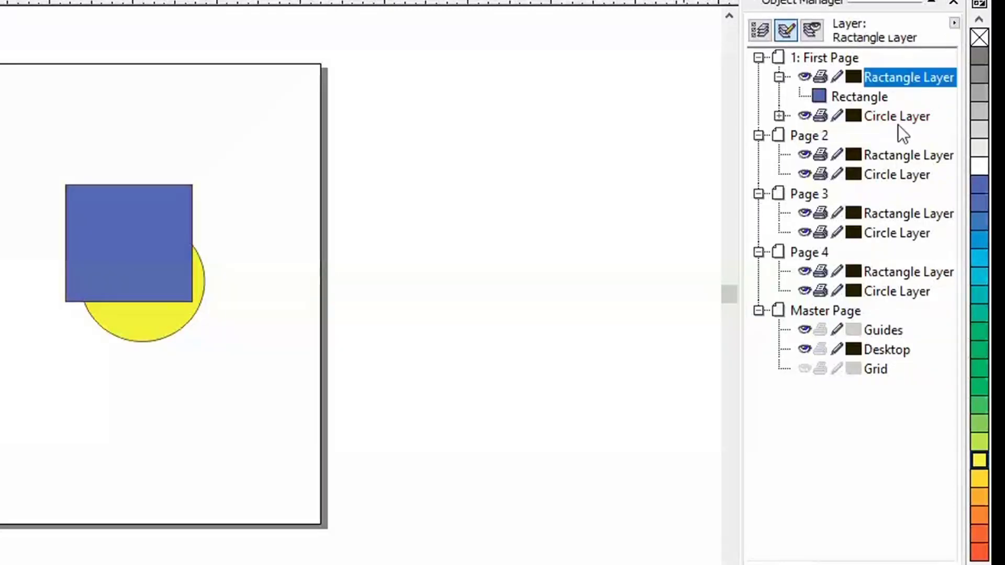
pyautogui.click(897, 114)
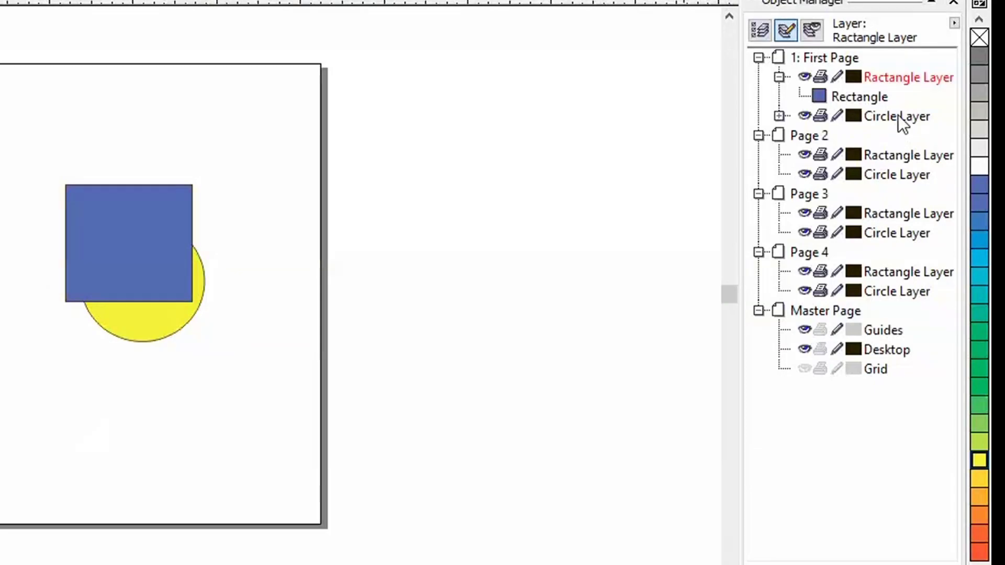
pyautogui.click(897, 114)
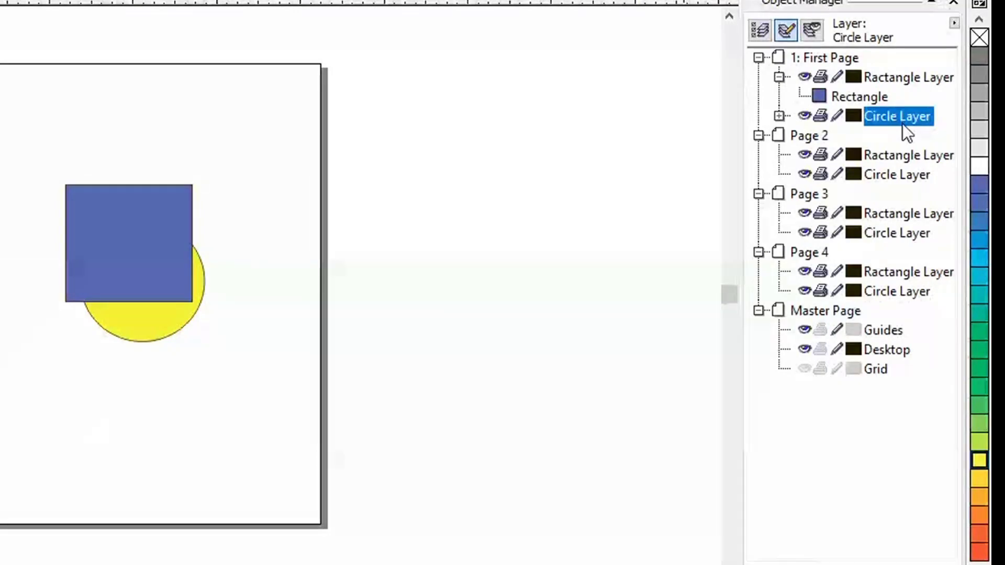
pyautogui.click(896, 77)
pyautogui.click(898, 116)
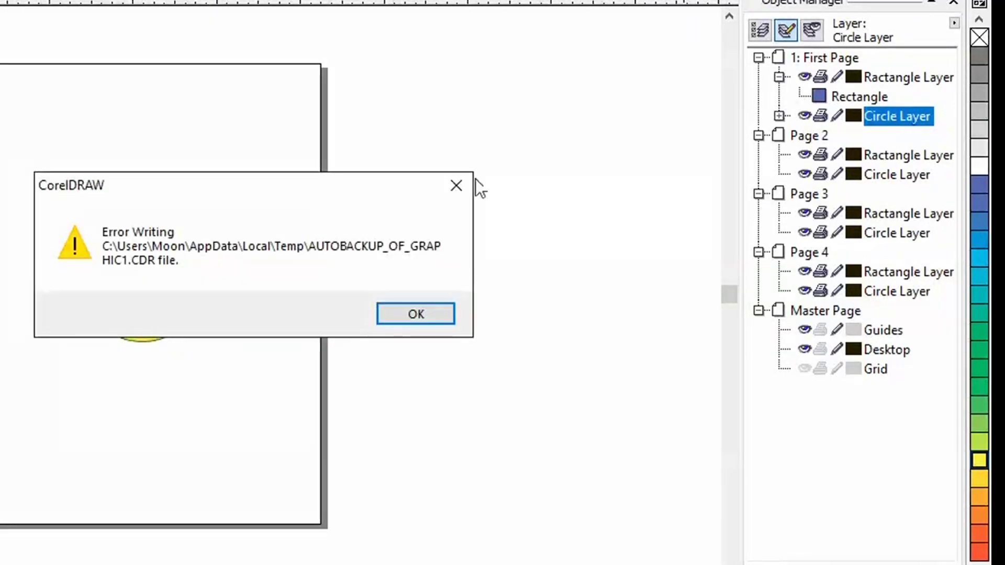
pyautogui.click(456, 185)
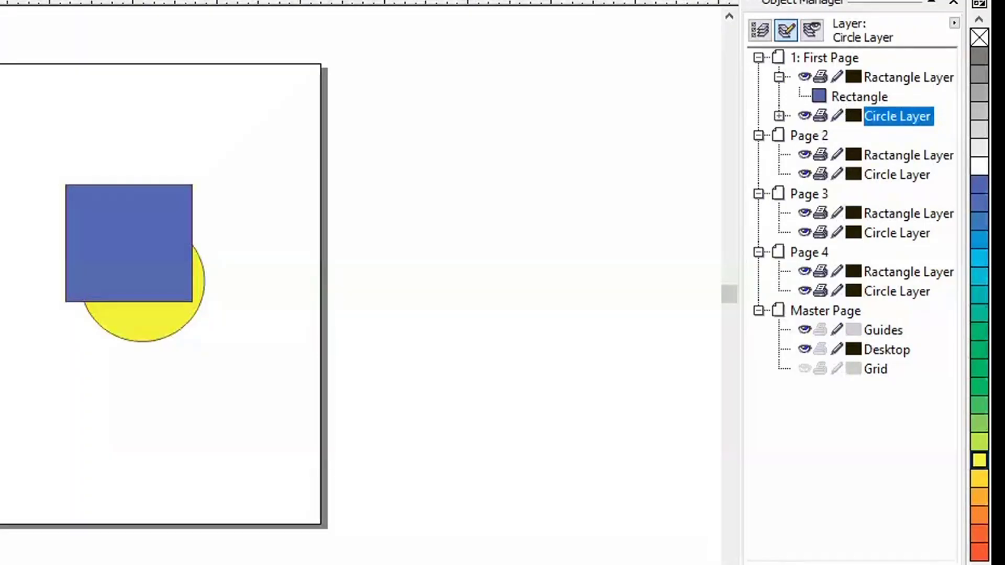
# - Save the drawing to the Desktop over the existing file Practice.CDR
pyautogui.hotkey('ctrl', 's')
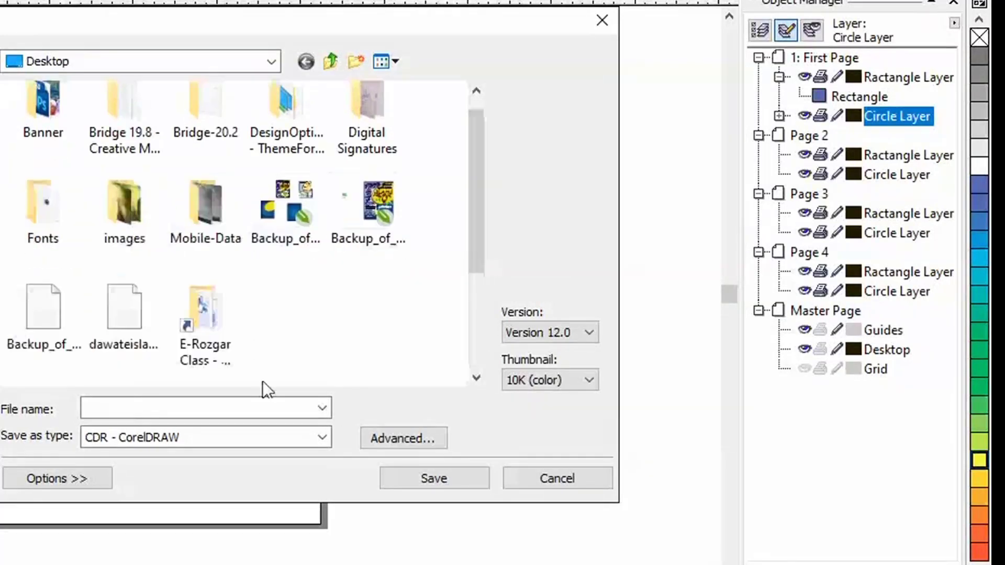
pyautogui.scroll(-5, 124, 375)
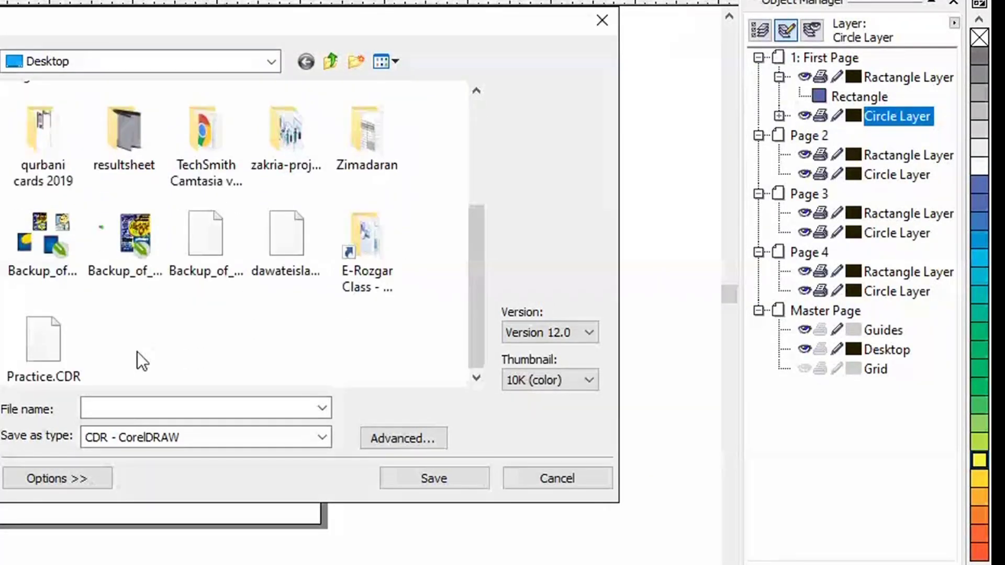
pyautogui.click(45, 345)
pyautogui.click(434, 479)
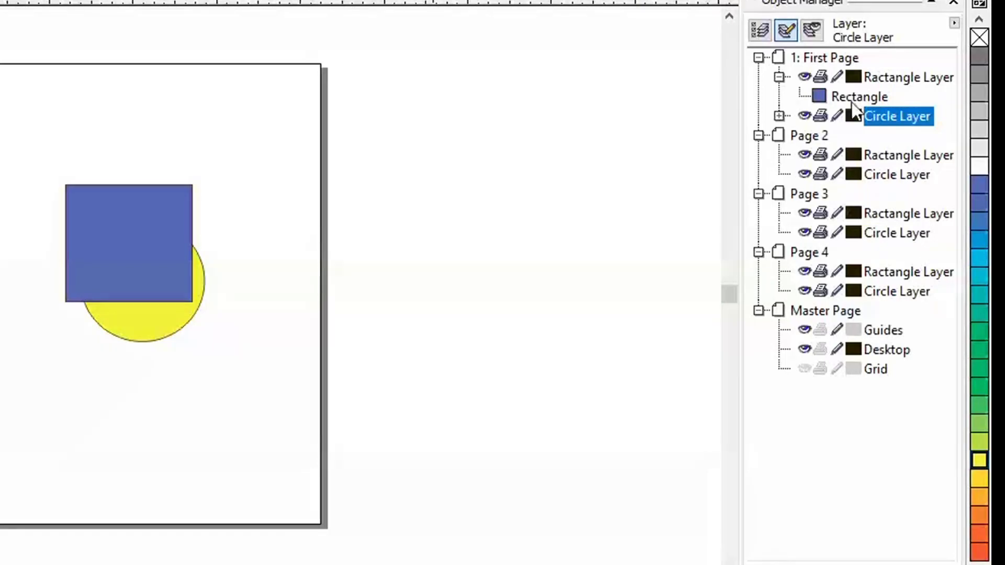
# - Move the blue rectangle on Ractangle Layer up the page so it sits just above the yellow circle without overlapping
pyautogui.click(905, 80)
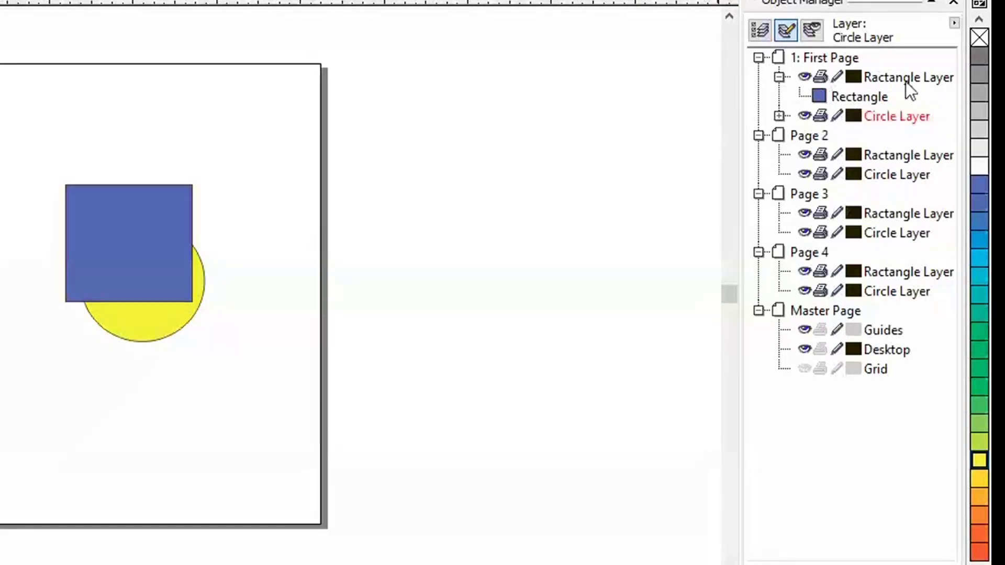
pyautogui.click(905, 80)
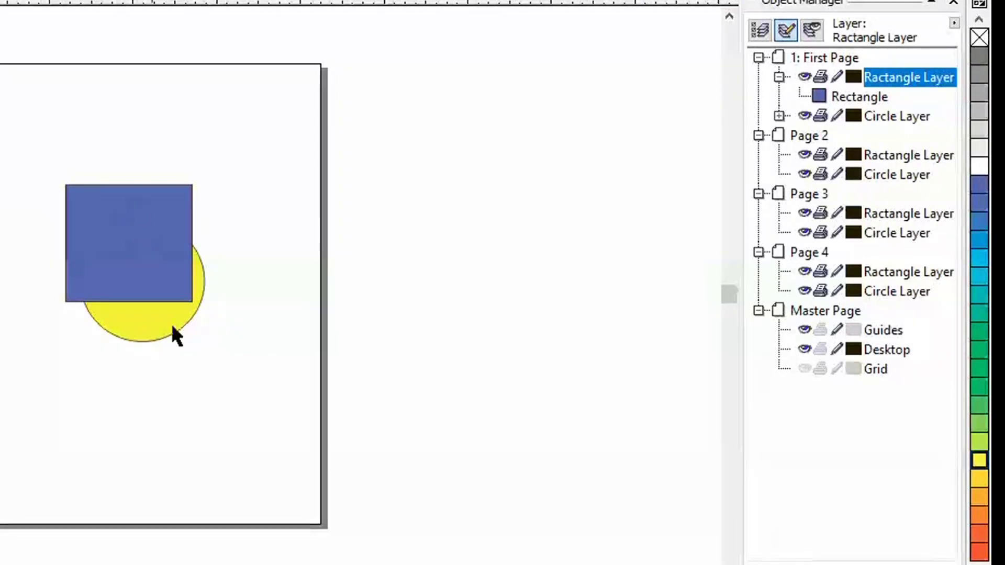
pyautogui.click(151, 329)
pyautogui.moveTo(153, 298); pyautogui.dragTo(162, 361)
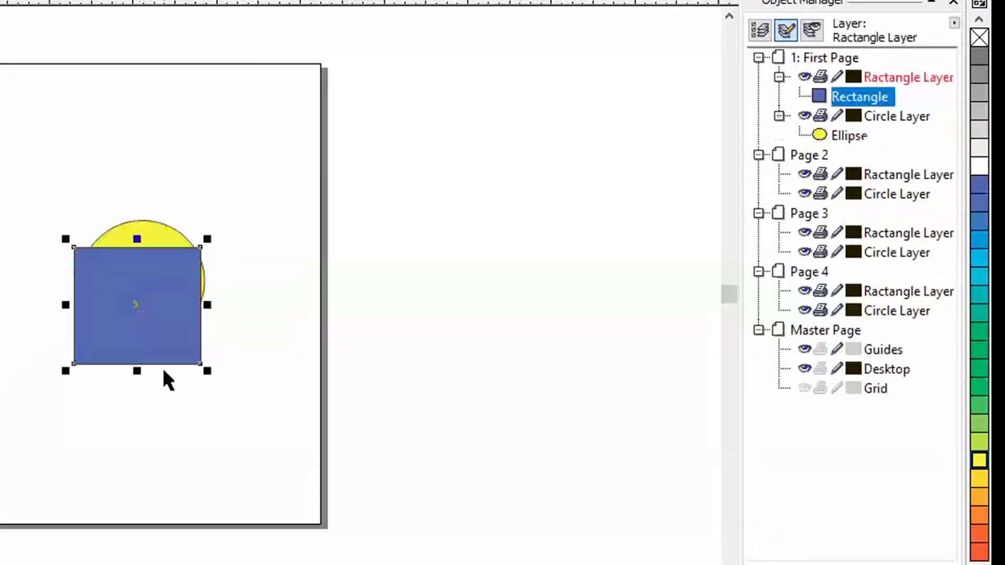
pyautogui.moveTo(137, 305); pyautogui.dragTo(136, 149)
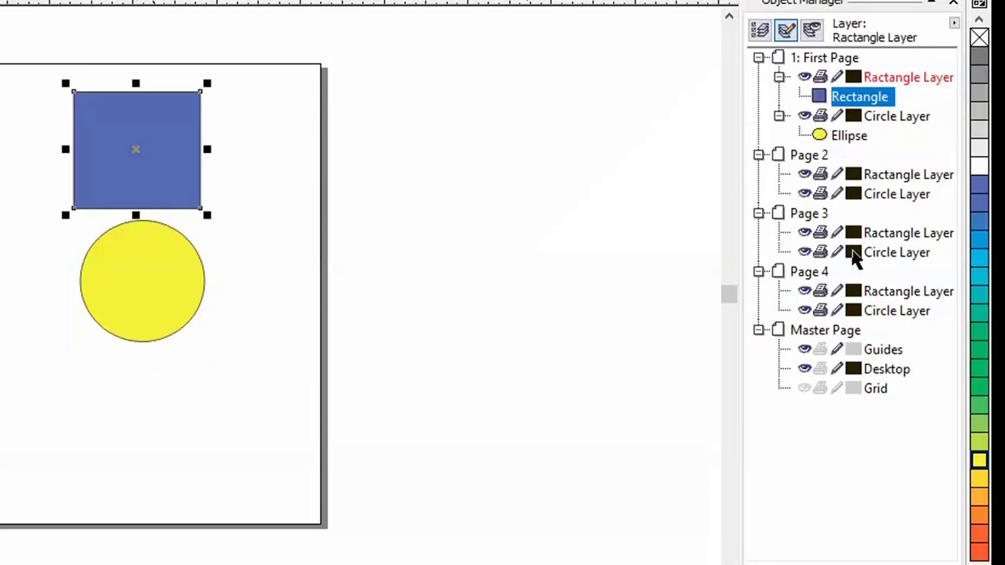
# - Hide Ractangle Layer on First Page and show it again, twice, to demonstrate layer visibility
pyautogui.click(875, 117)
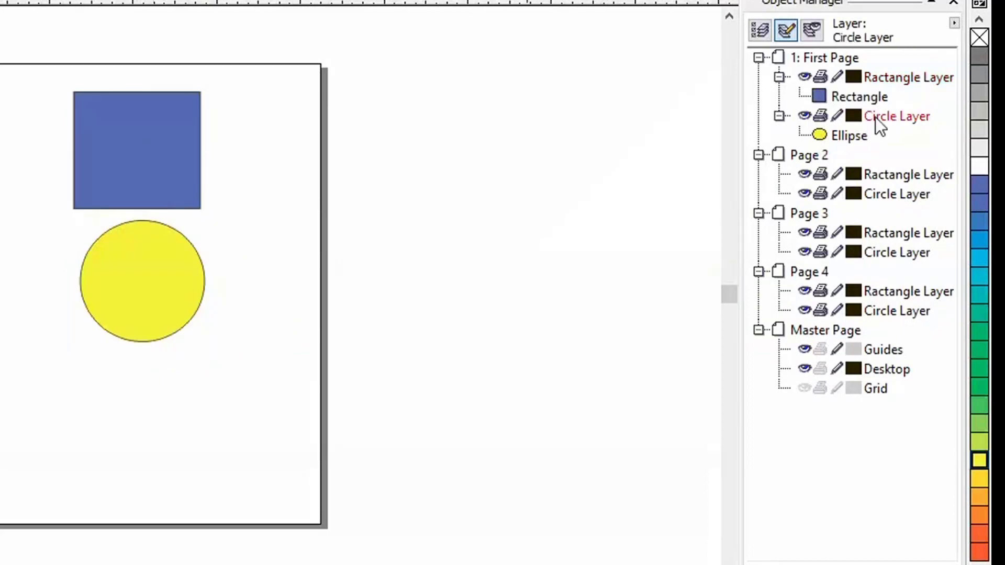
pyautogui.click(877, 117)
pyautogui.click(877, 79)
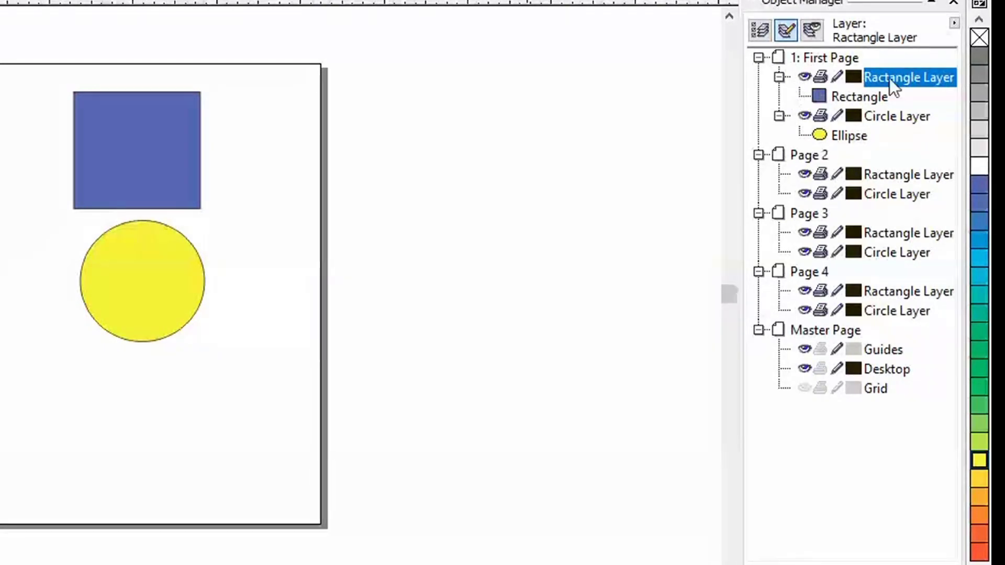
pyautogui.click(805, 77)
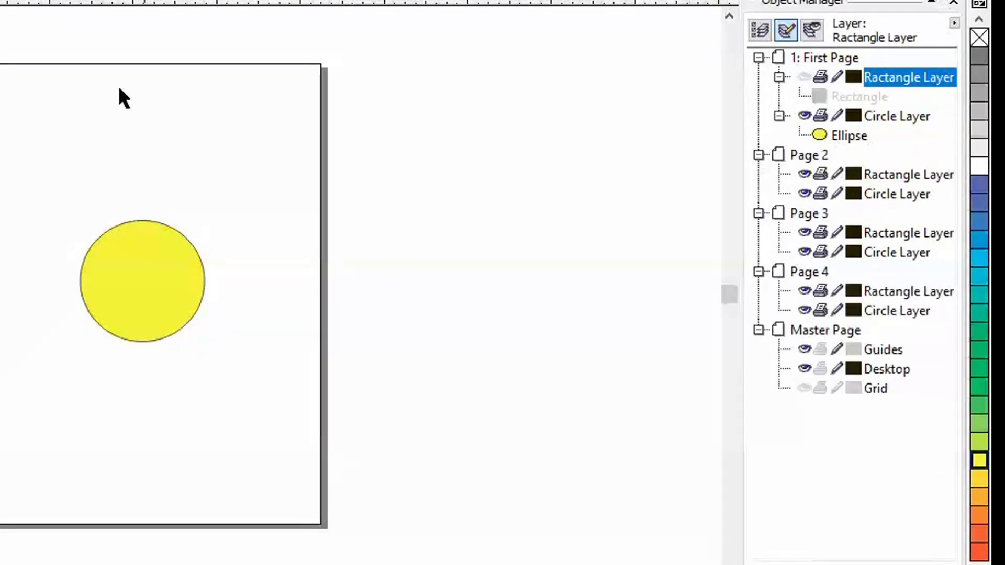
pyautogui.click(803, 77)
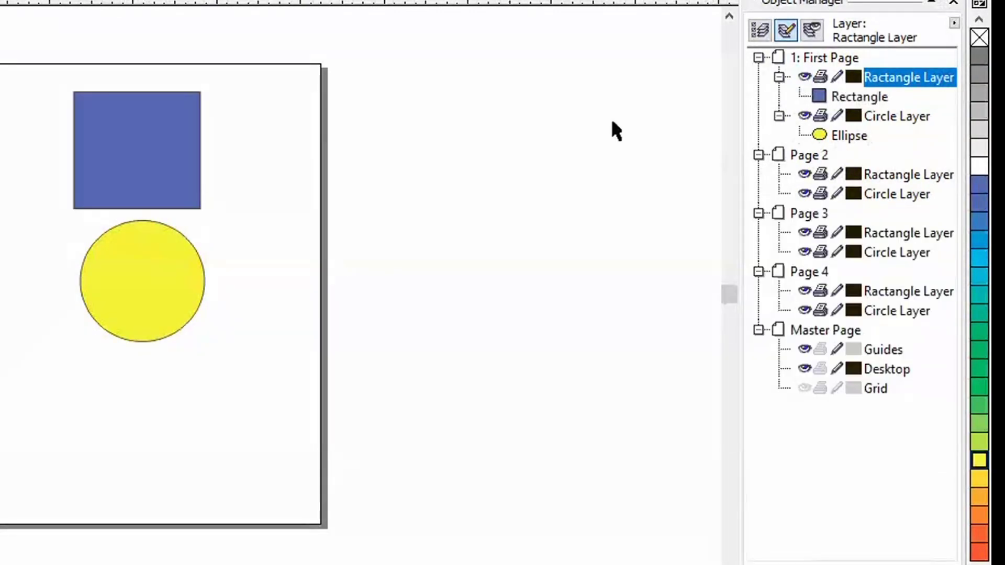
pyautogui.click(805, 76)
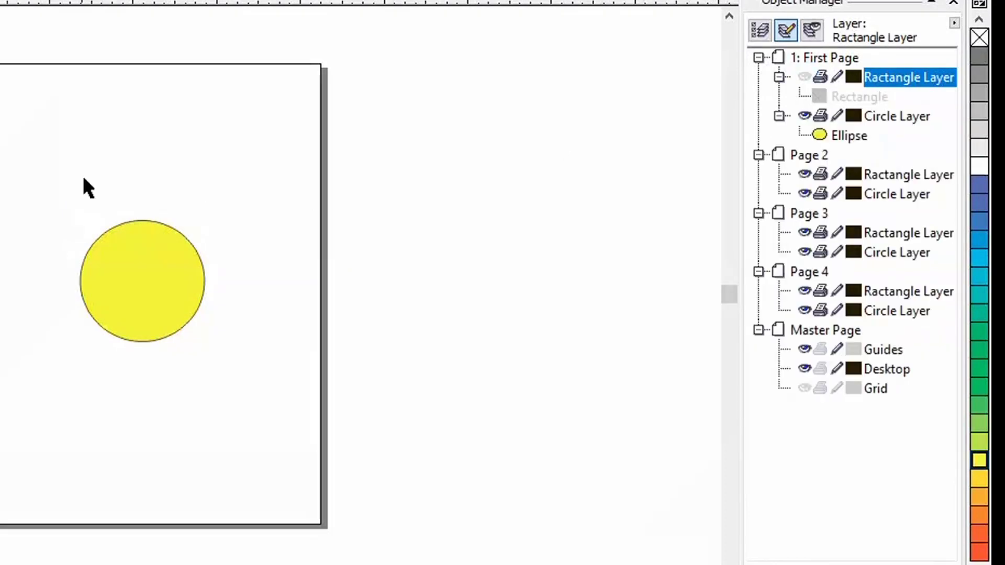
pyautogui.click(804, 77)
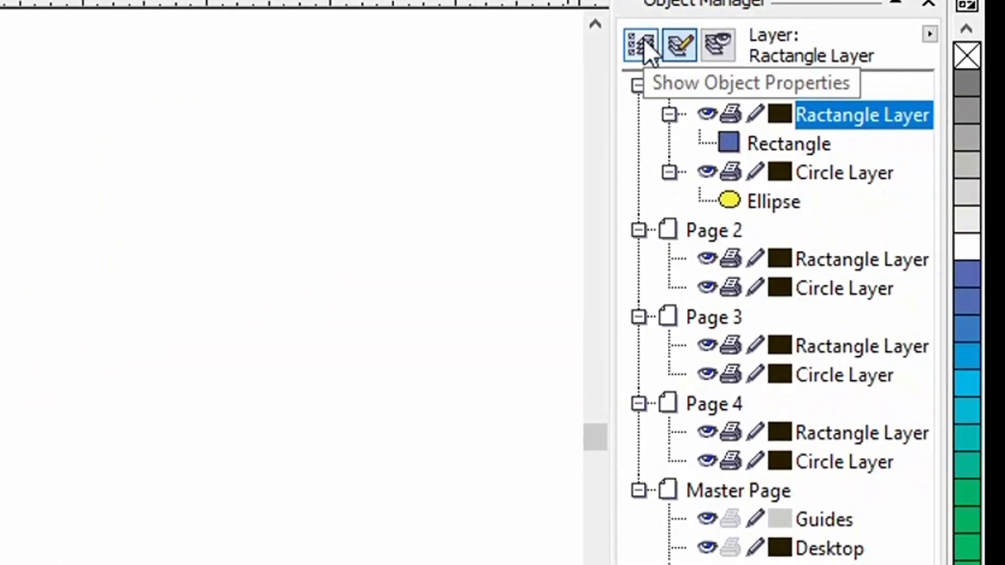
# - Show object properties in a widened Object Manager and select the rectangle's entry to read its fill and outline
pyautogui.click(642, 39)
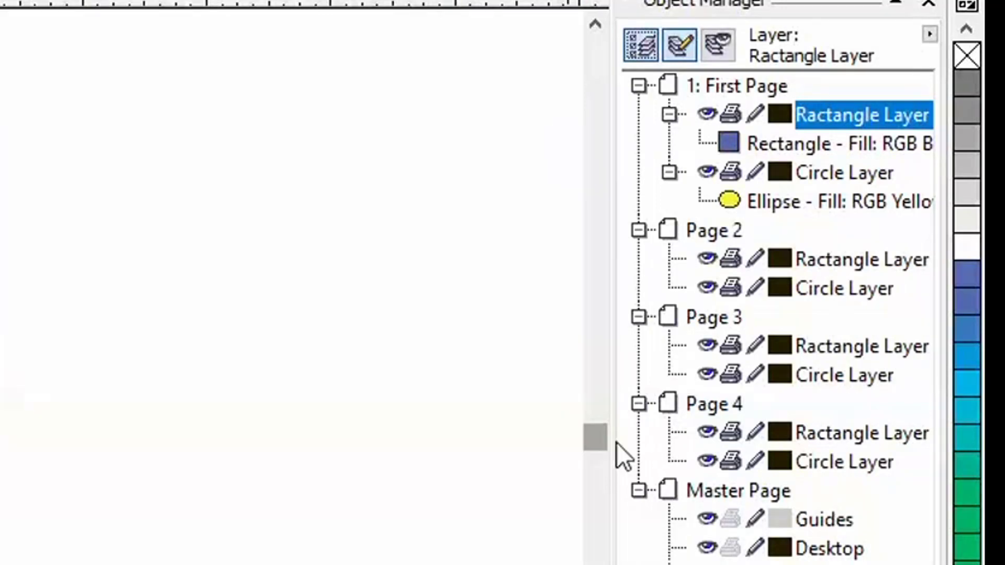
pyautogui.moveTo(617, 443); pyautogui.dragTo(400, 443)
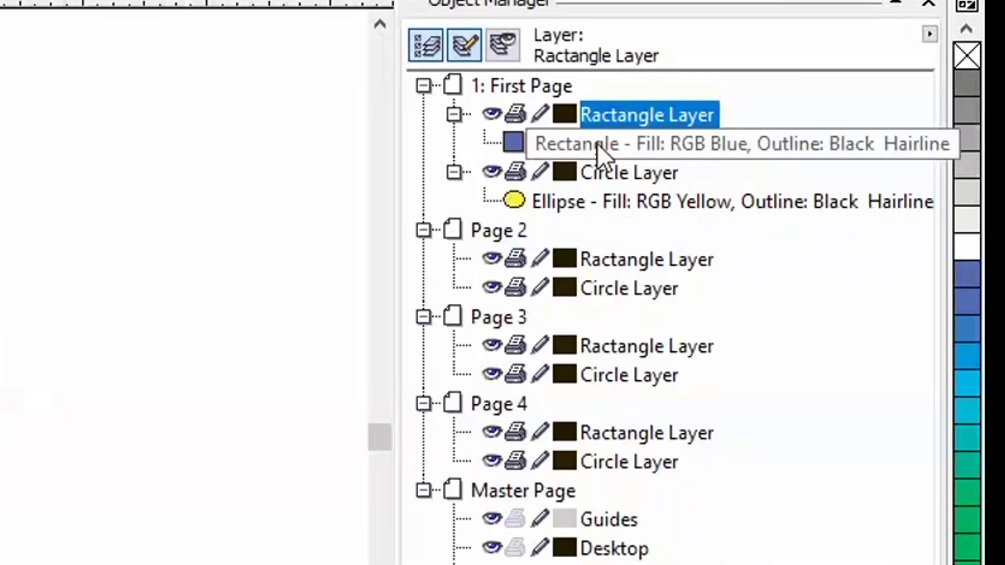
pyautogui.click(539, 139)
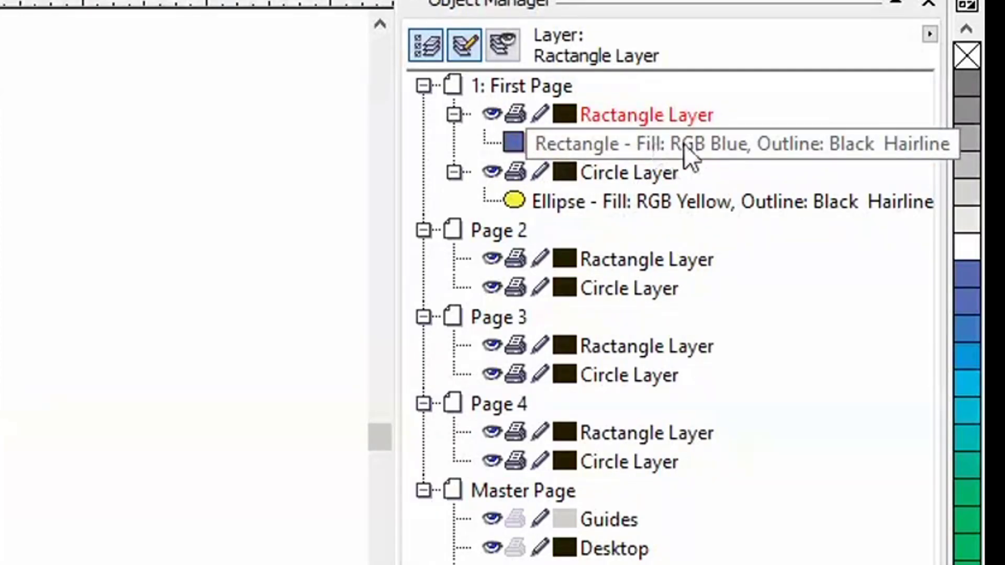
pyautogui.click(764, 152)
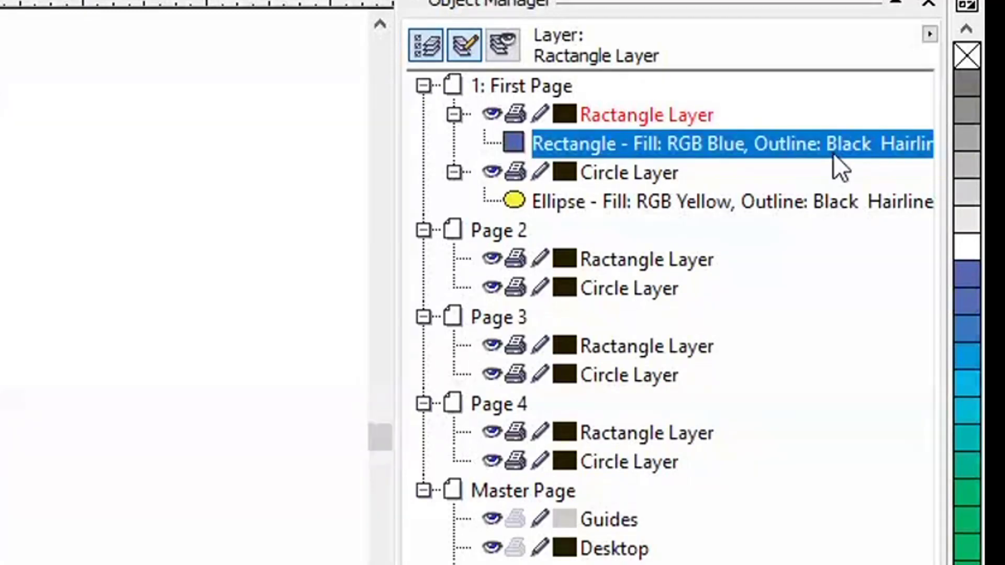
pyautogui.click(894, 153)
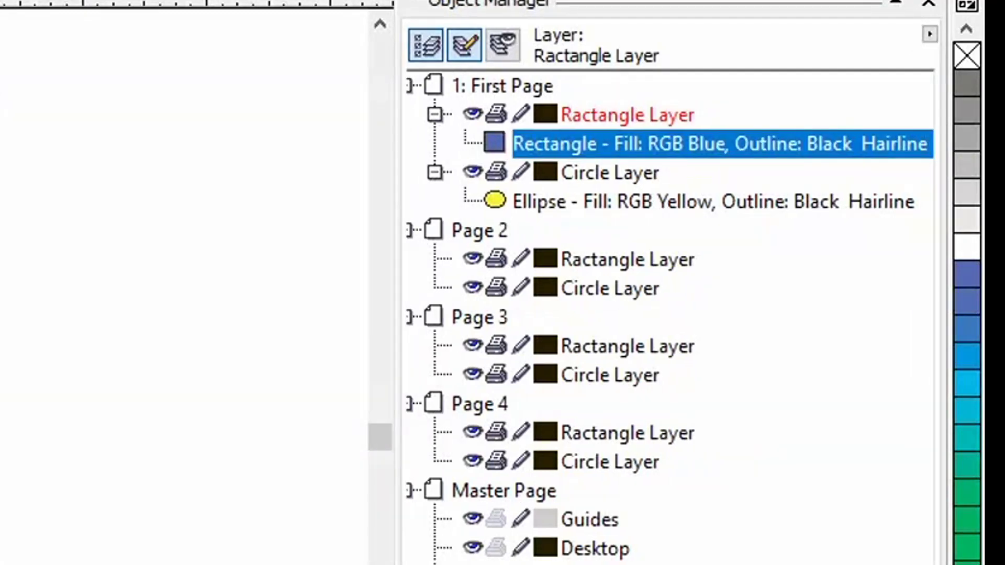
# - Select the ellipse's entry, hide object properties, and toggle Edit Across Layers off and on again in the Object Manager
pyautogui.click(734, 201)
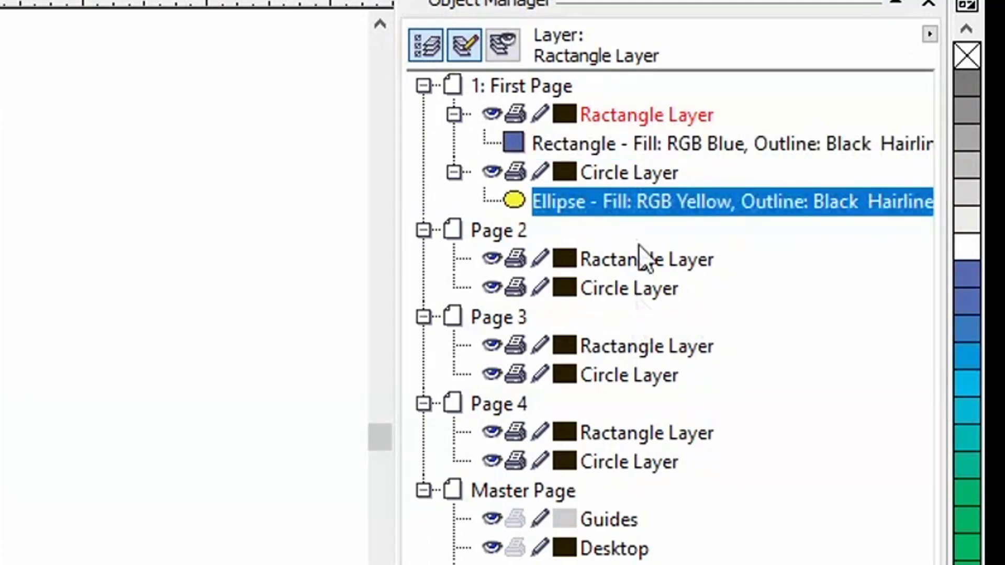
pyautogui.click(426, 53)
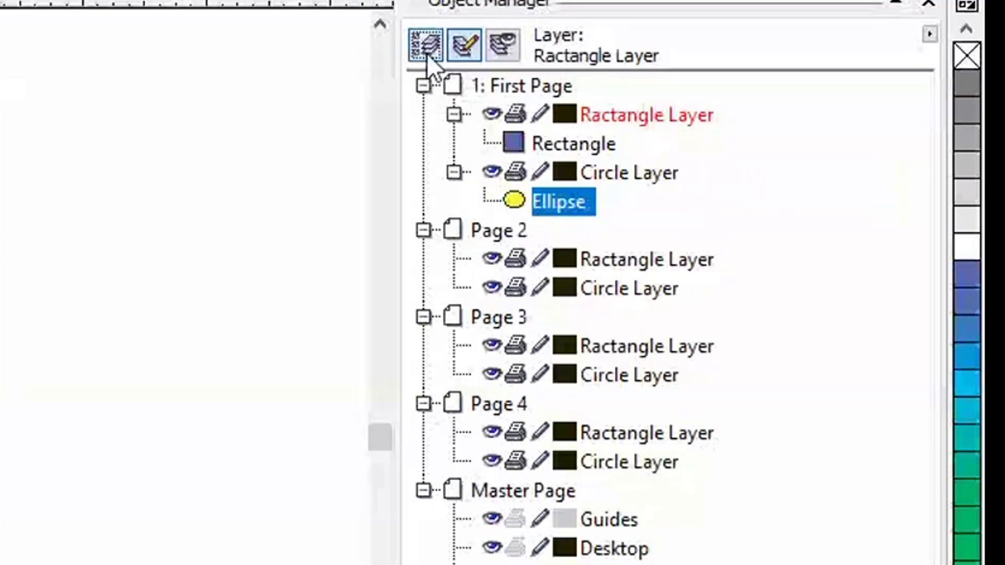
pyautogui.click(469, 45)
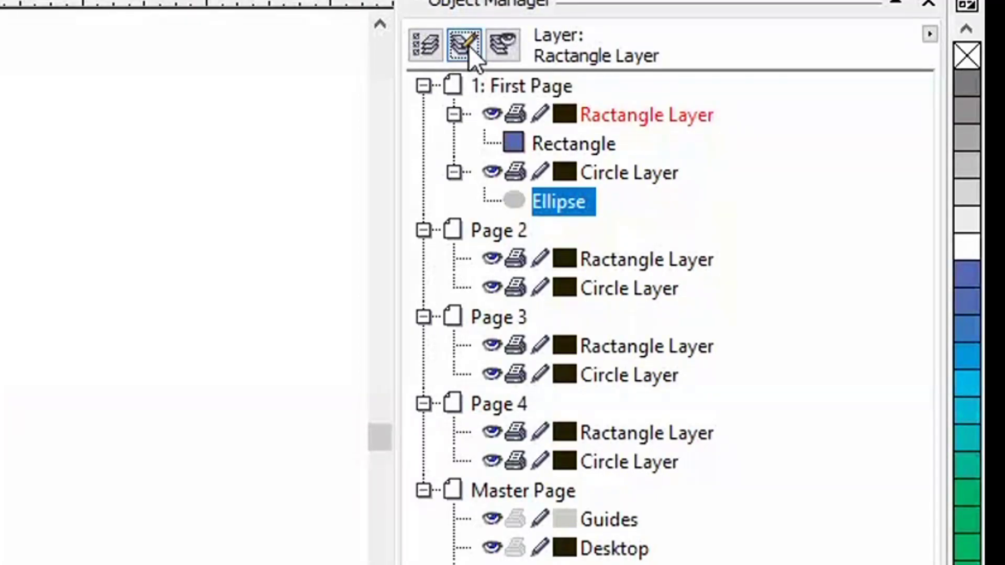
pyautogui.click(464, 45)
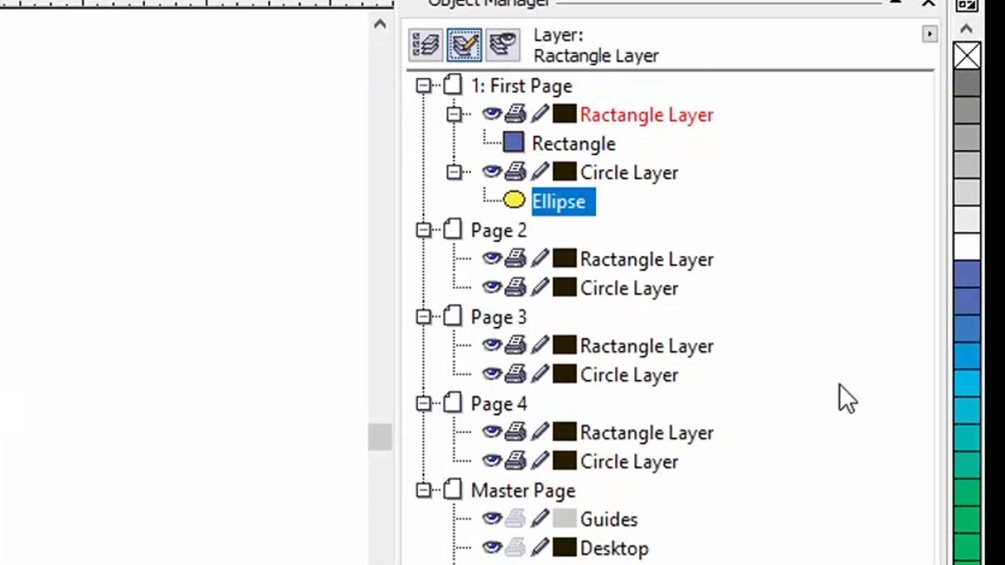
# - Examine the layers one by one in the Layer Manager view, and return to the full list of pages and layers
pyautogui.click(498, 42)
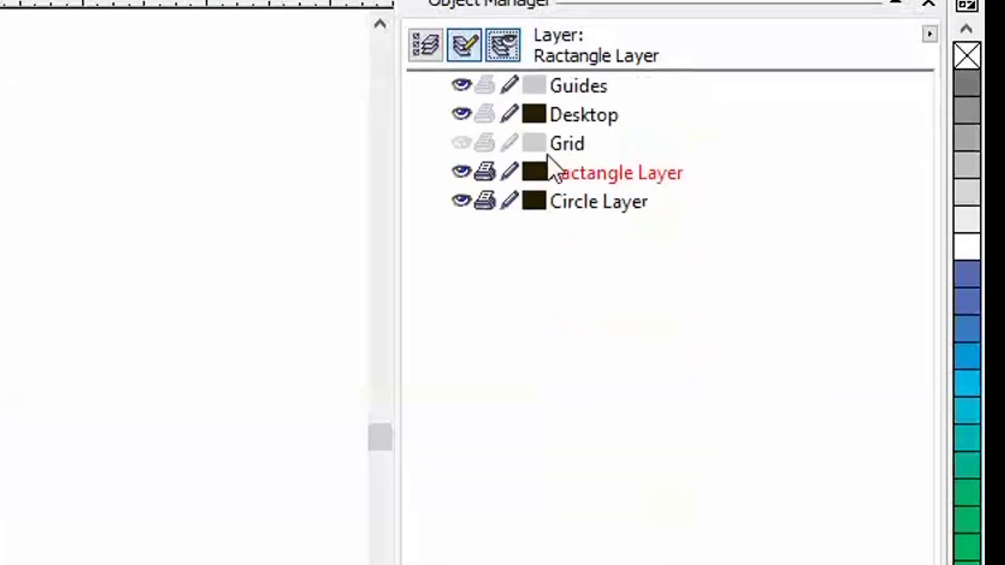
pyautogui.click(602, 203)
pyautogui.click(585, 143)
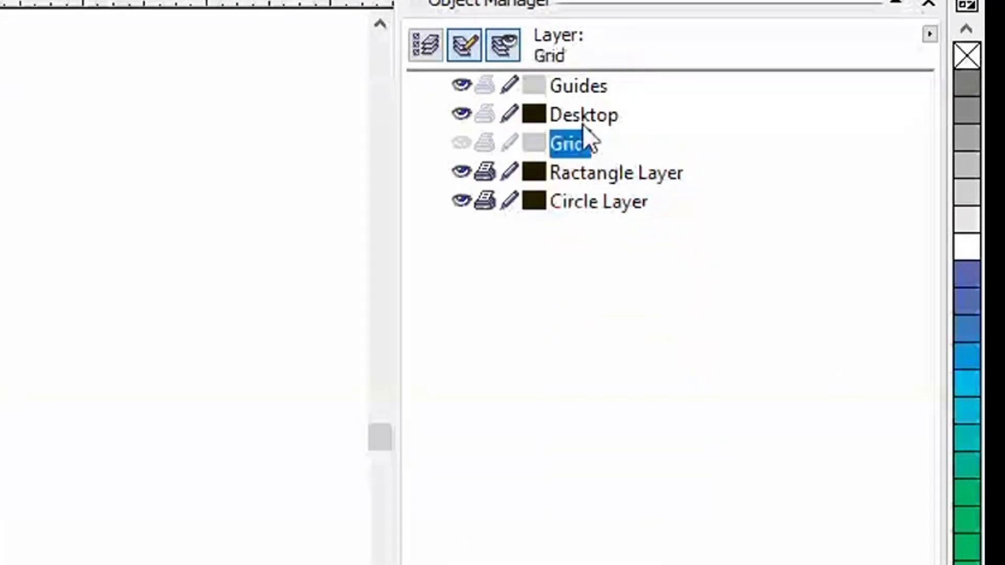
pyautogui.click(587, 112)
pyautogui.click(589, 87)
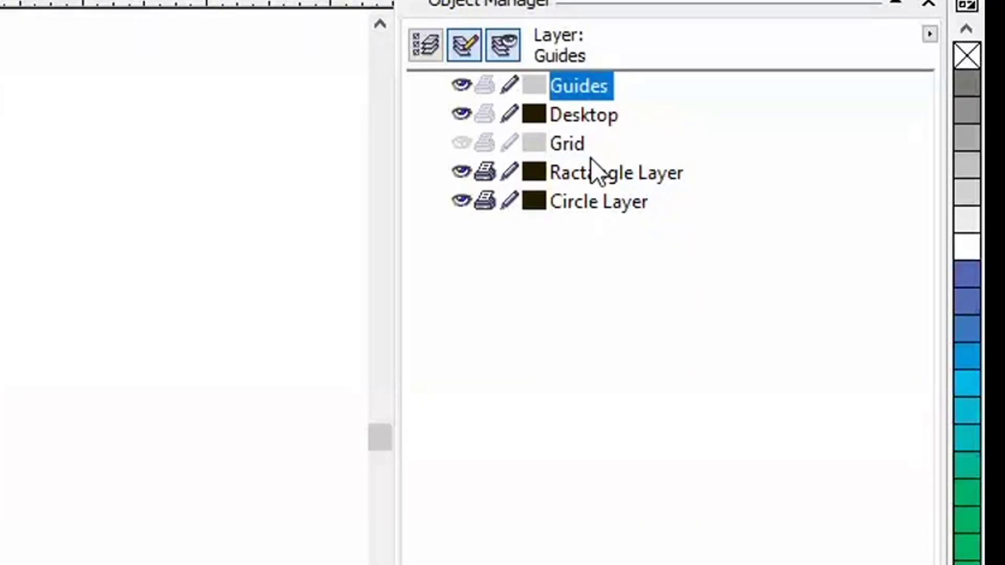
pyautogui.click(593, 170)
pyautogui.click(596, 204)
pyautogui.click(602, 172)
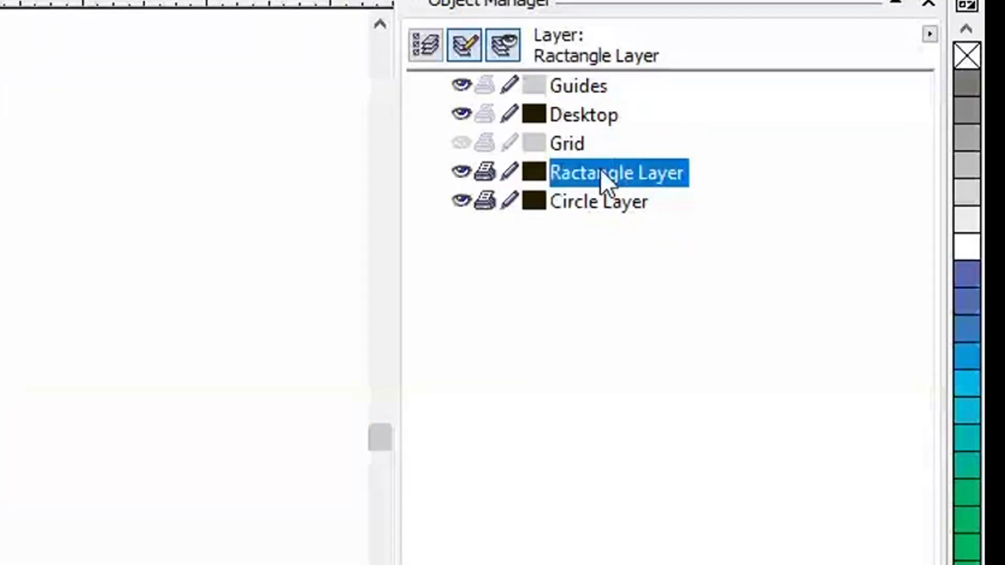
pyautogui.click(593, 208)
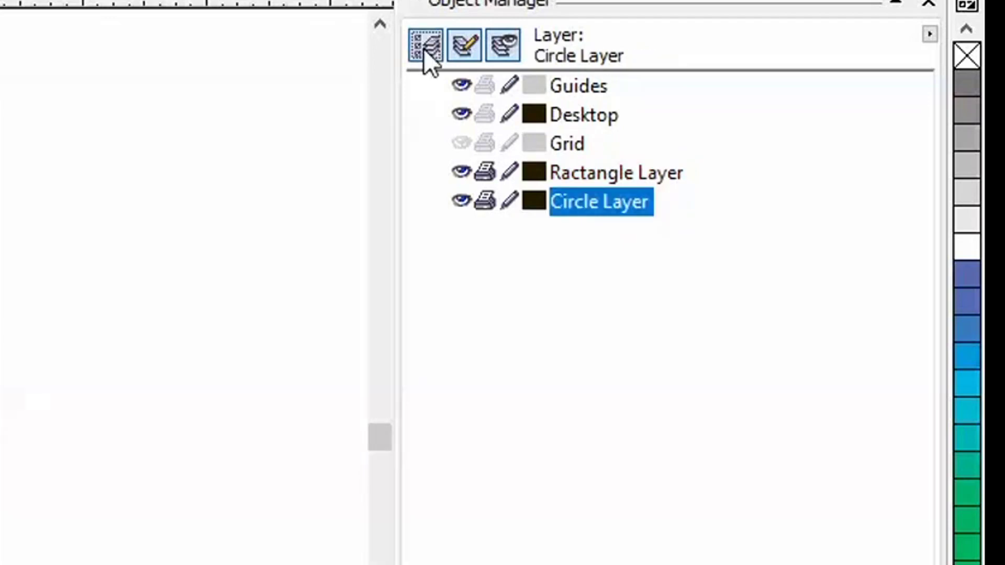
pyautogui.click(510, 47)
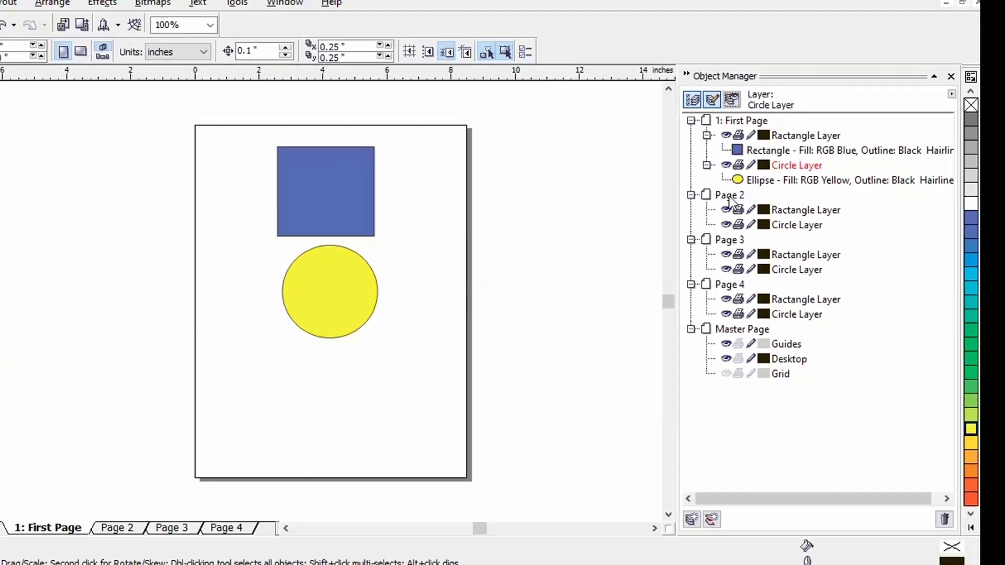
# - Go through the document's pages from the Object Manager list, ending on Page 4
pyautogui.click(498, 230)
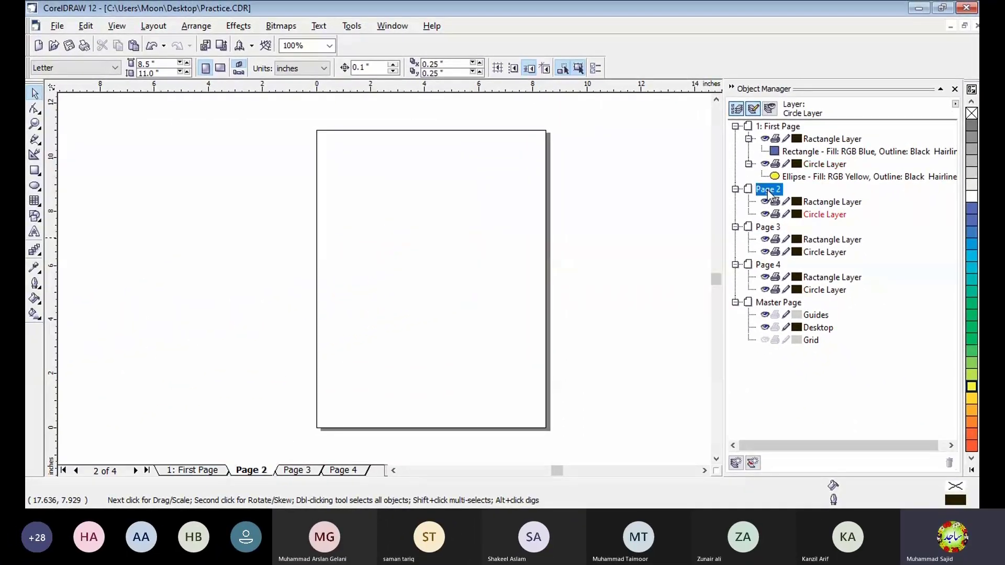
pyautogui.click(769, 127)
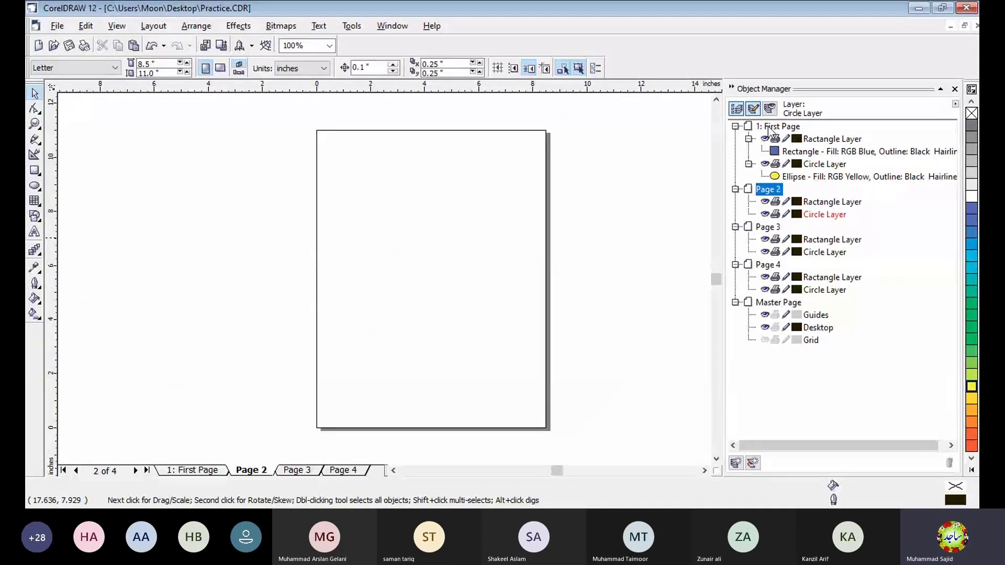
pyautogui.click(768, 190)
pyautogui.click(766, 227)
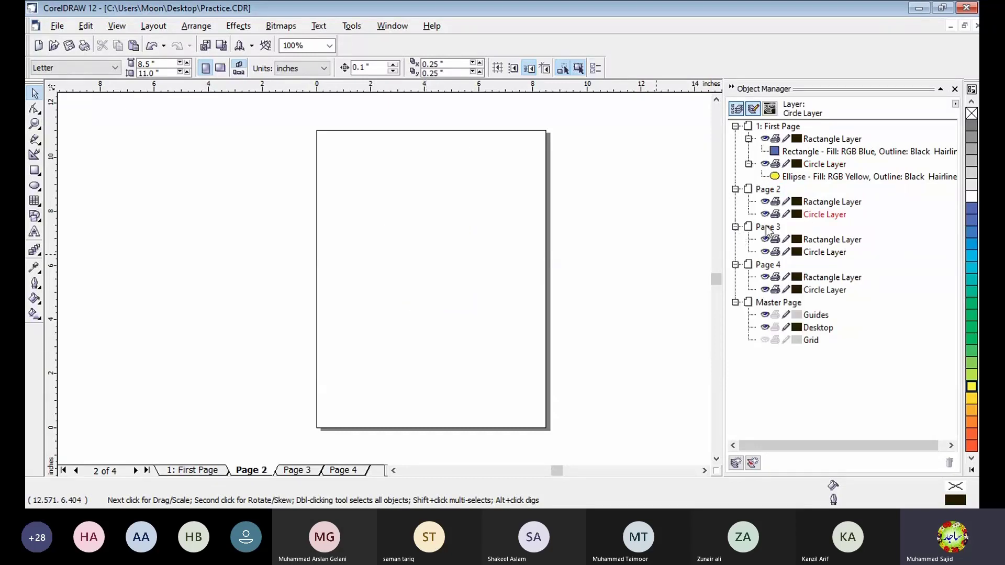
pyautogui.click(768, 265)
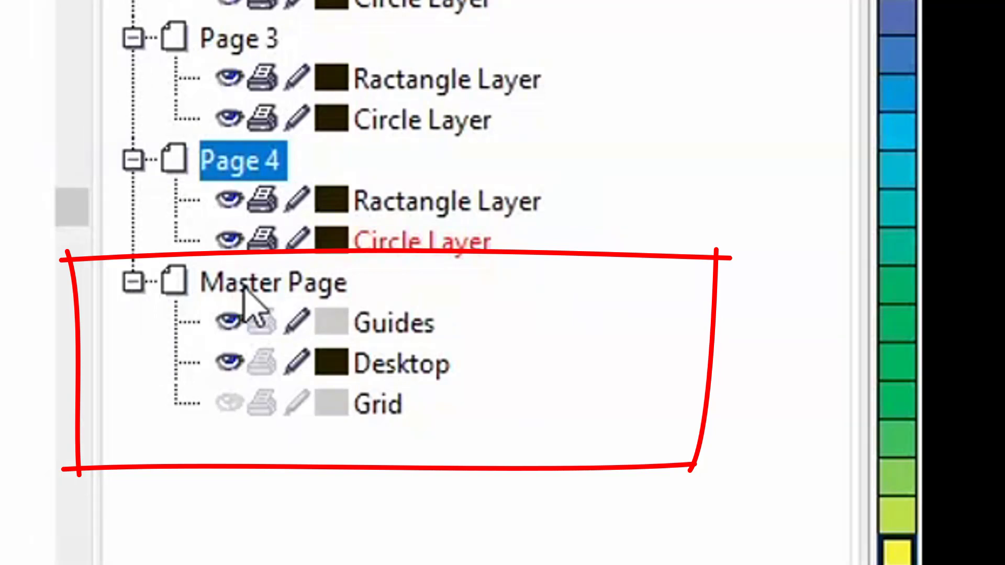
# - Select the Guides and Desktop layers under Master Page to examine the default master layers
pyautogui.click(625, 435)
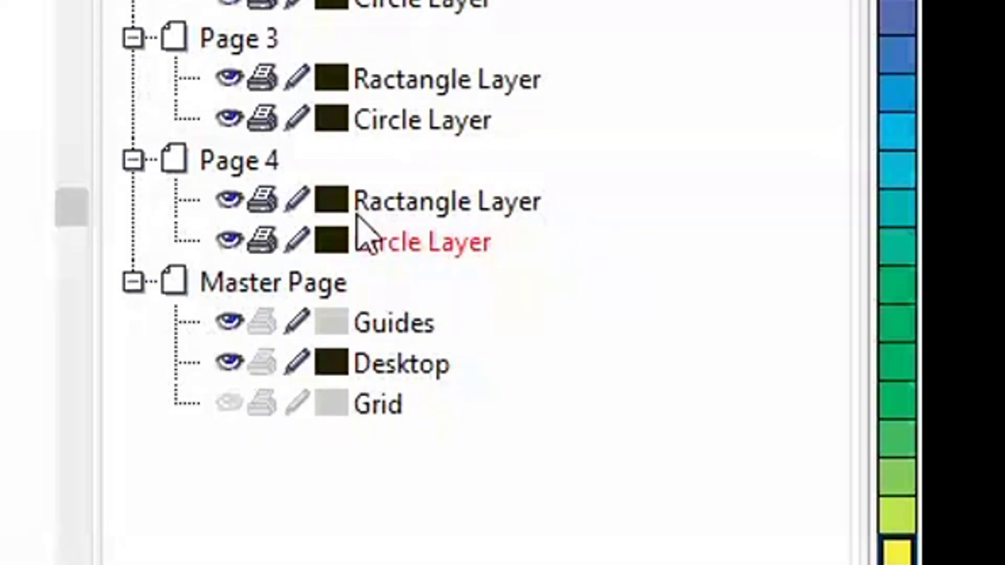
pyautogui.click(419, 327)
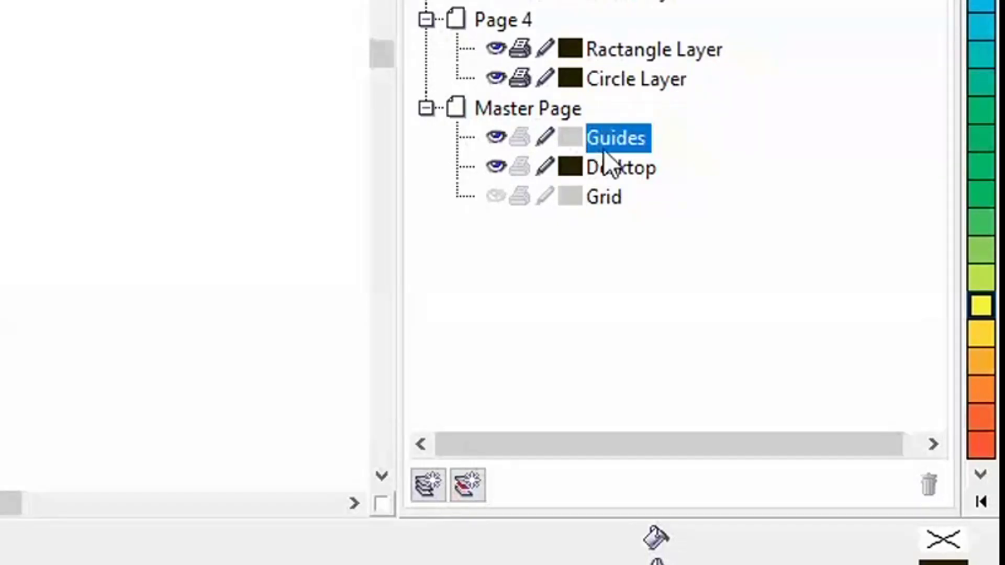
pyautogui.click(614, 173)
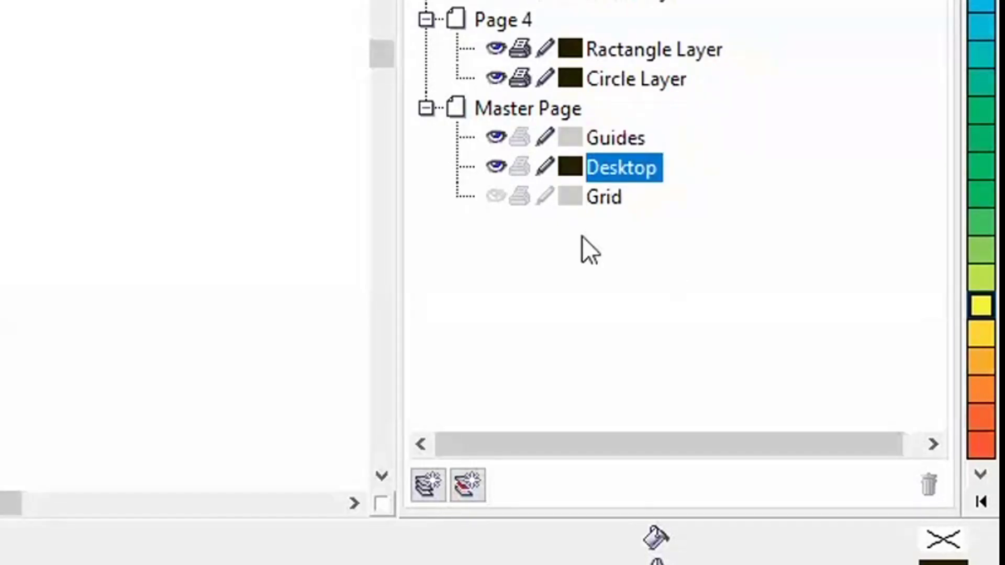
pyautogui.click(580, 205)
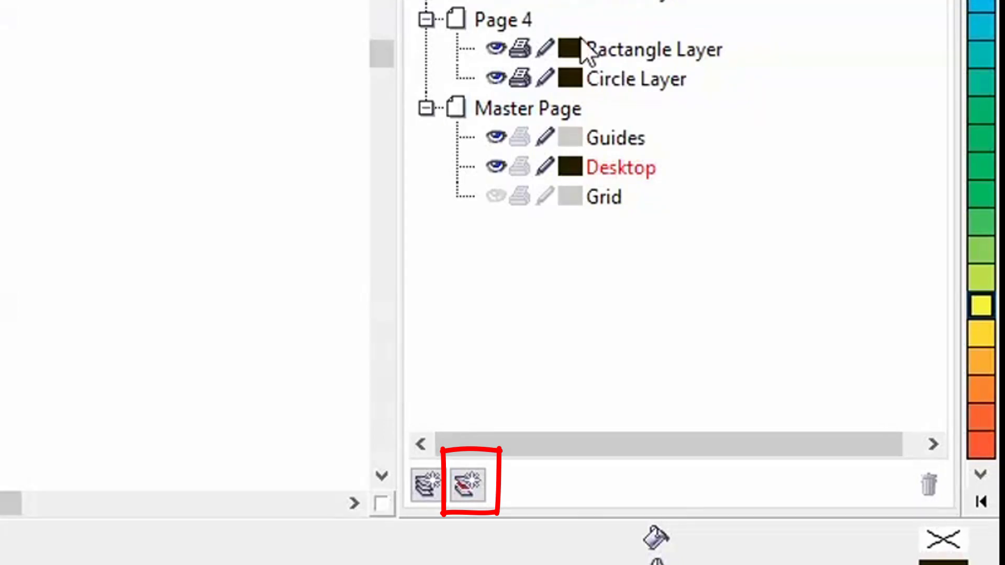
# - Create a new master layer named Header under Master Page
pyautogui.click(469, 484)
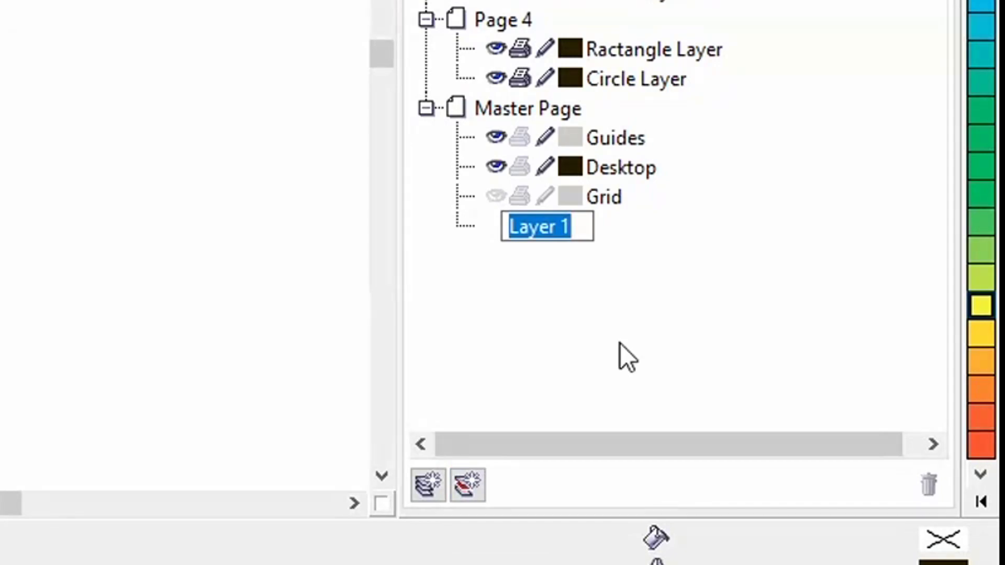
pyautogui.write('Hea')
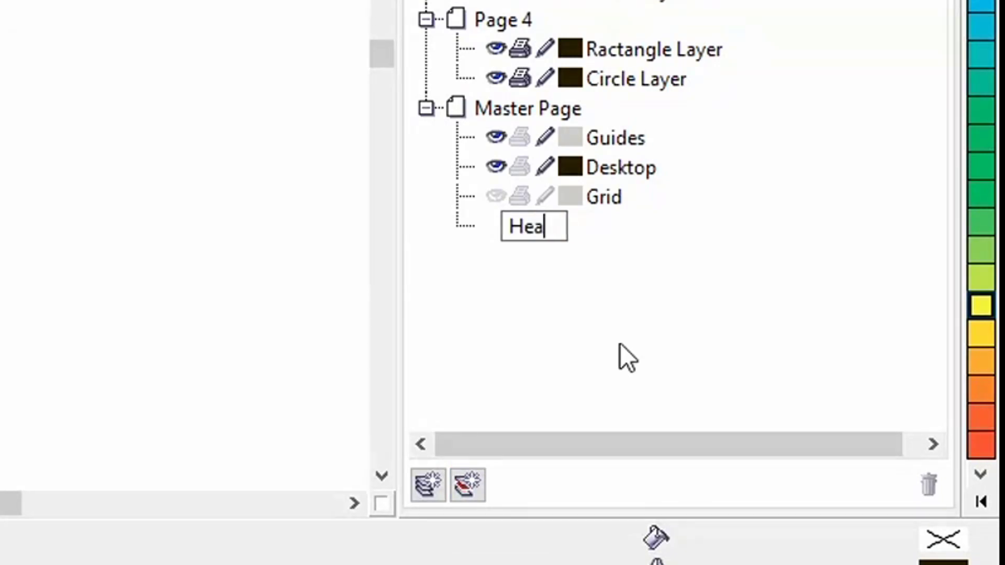
pyautogui.write('der')
pyautogui.press('Return')
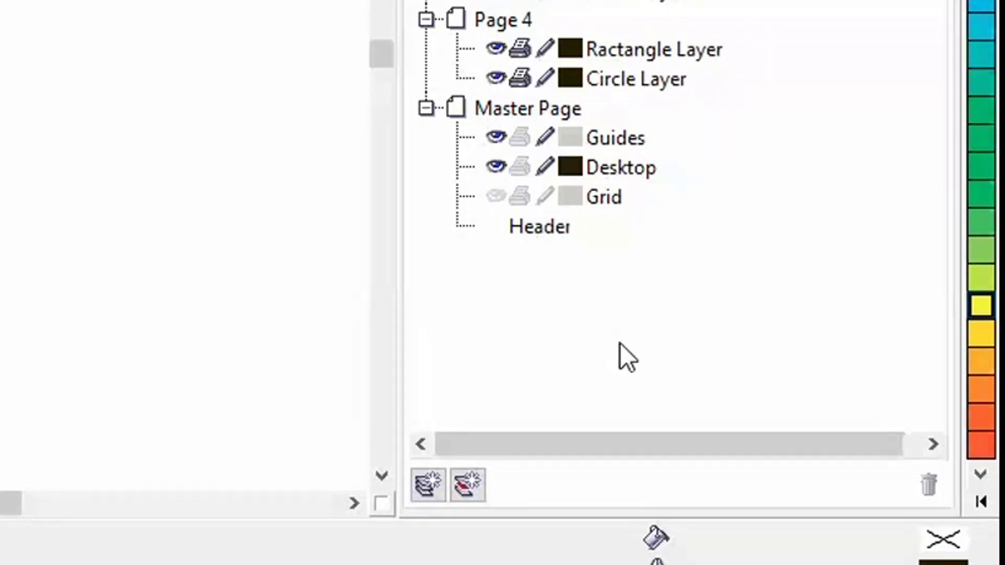
pyautogui.press('F2')
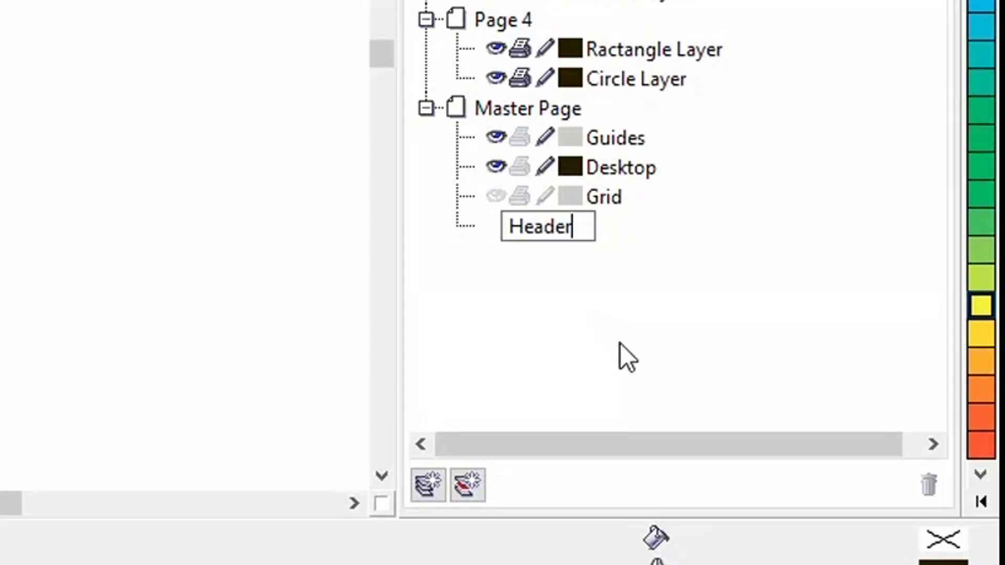
pyautogui.press('Return')
pyautogui.click(617, 226)
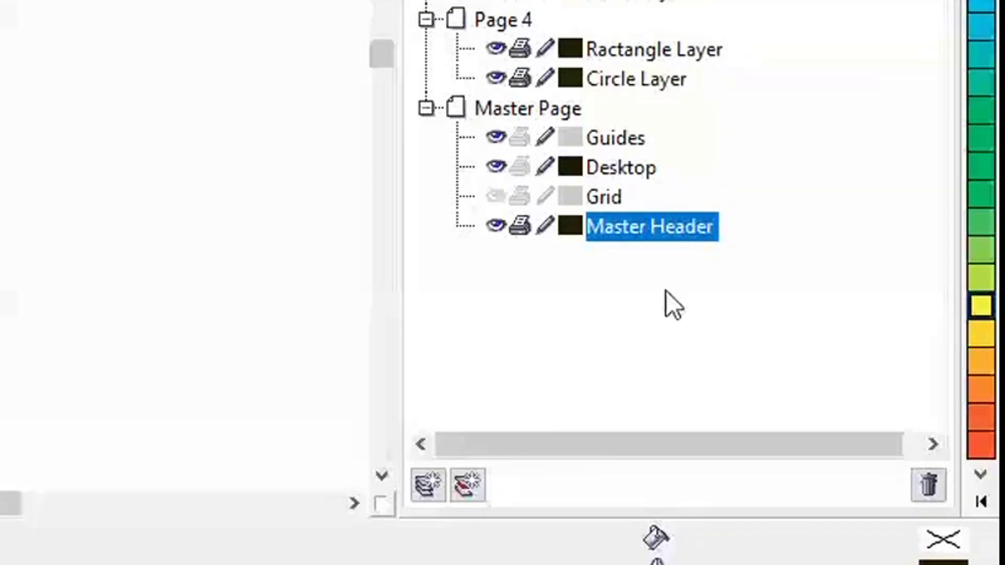
# - Create a new master layer named Backgroun and move it below Master Header in the stacking order
pyautogui.click(467, 484)
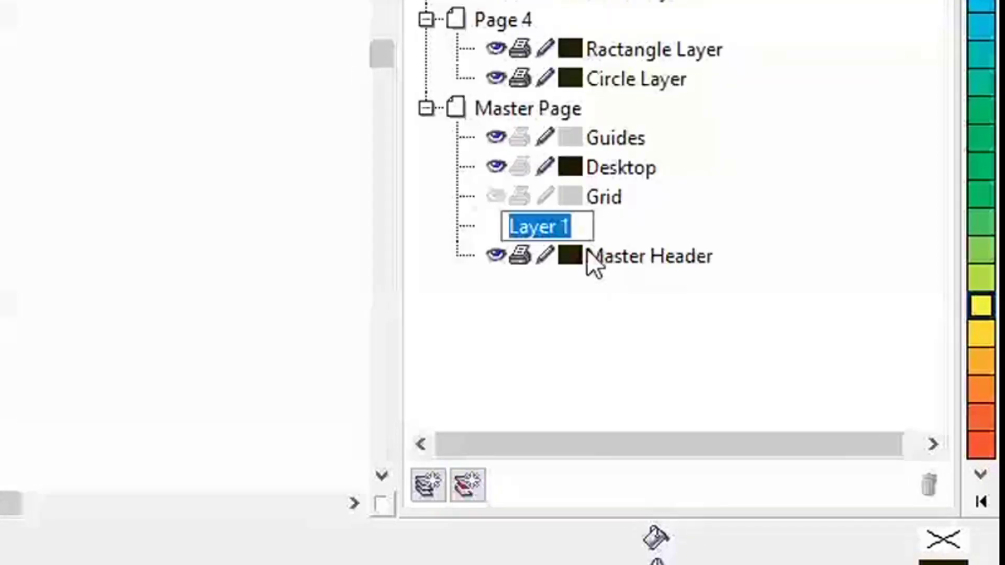
pyautogui.write('Backgroun')
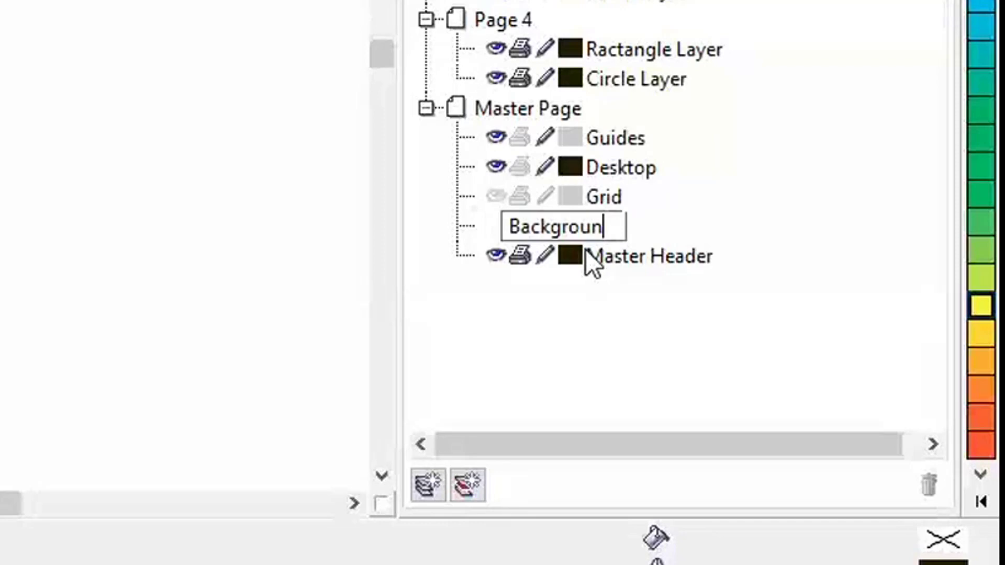
pyautogui.moveTo(655, 228); pyautogui.dragTo(658, 265)
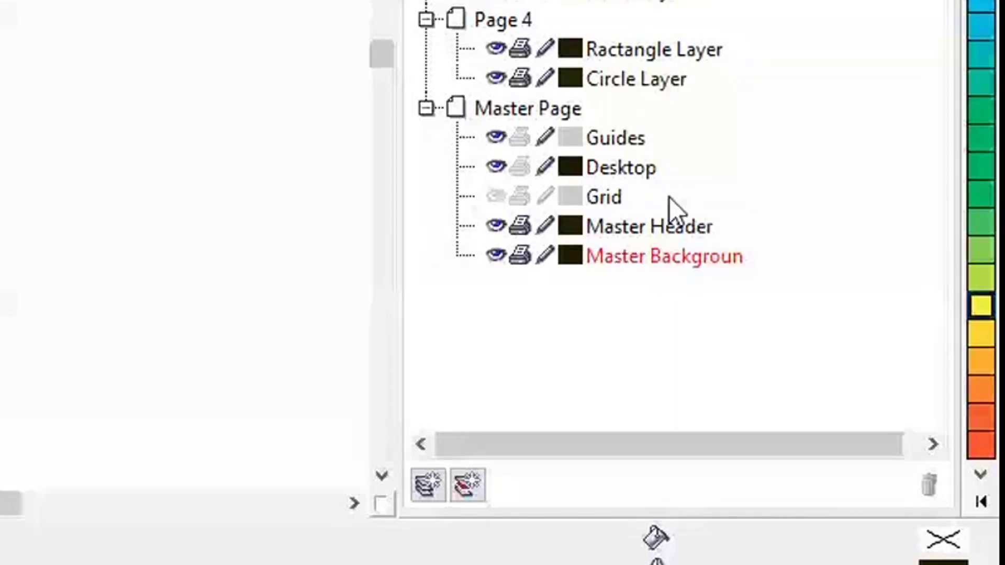
pyautogui.click(666, 228)
pyautogui.click(671, 252)
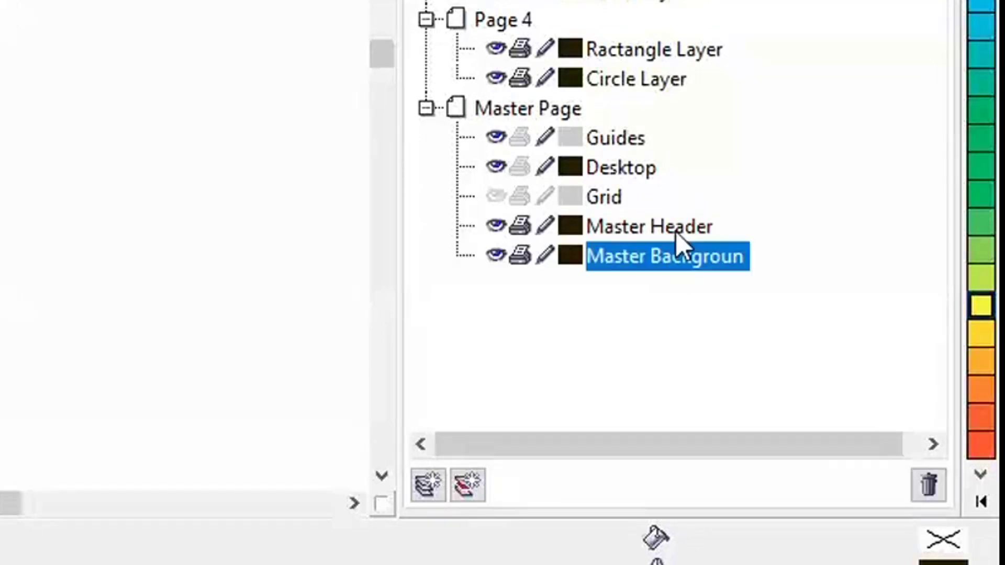
pyautogui.click(676, 231)
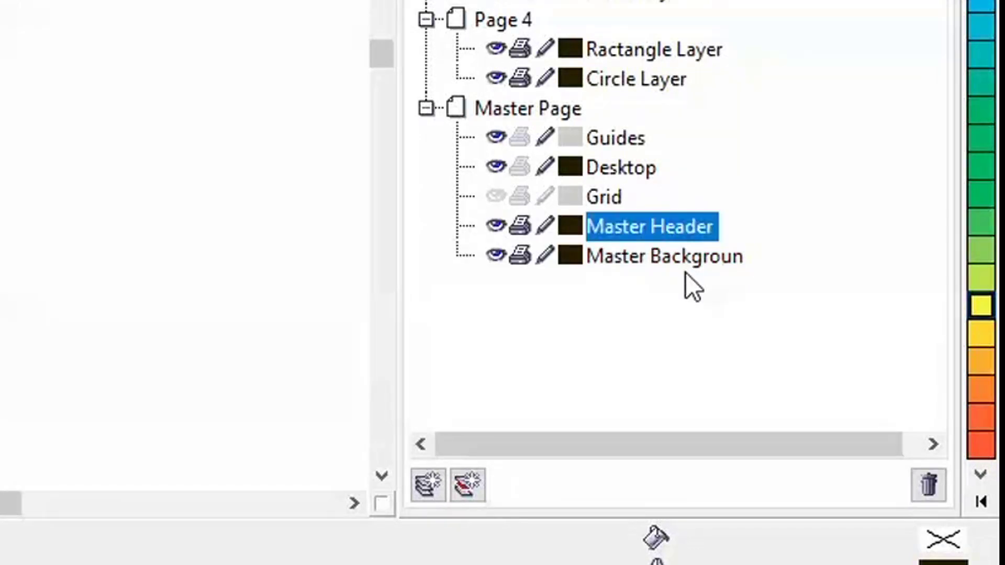
pyautogui.click(677, 259)
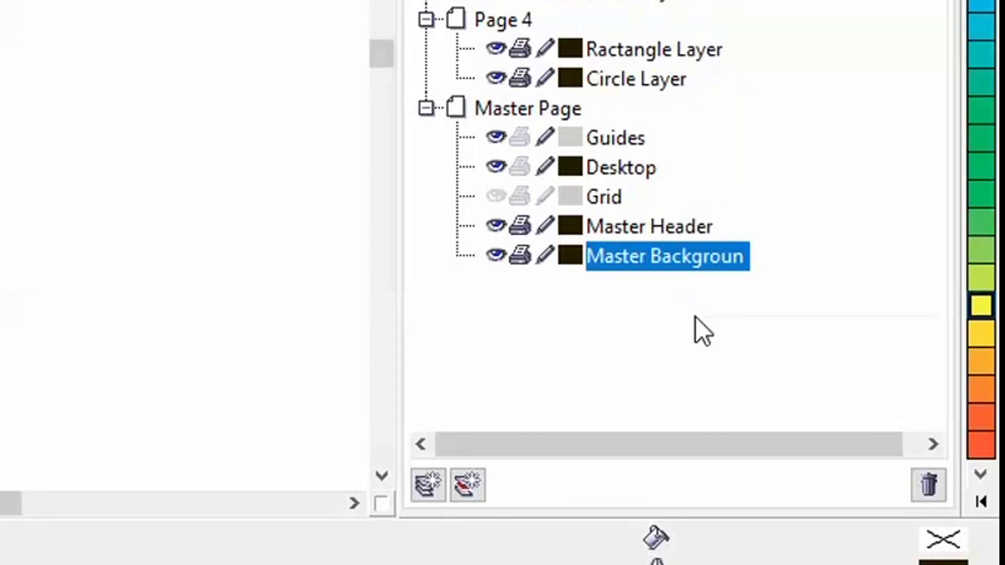
# - Create a new master layer named Footer under Master Page
pyautogui.click(472, 487)
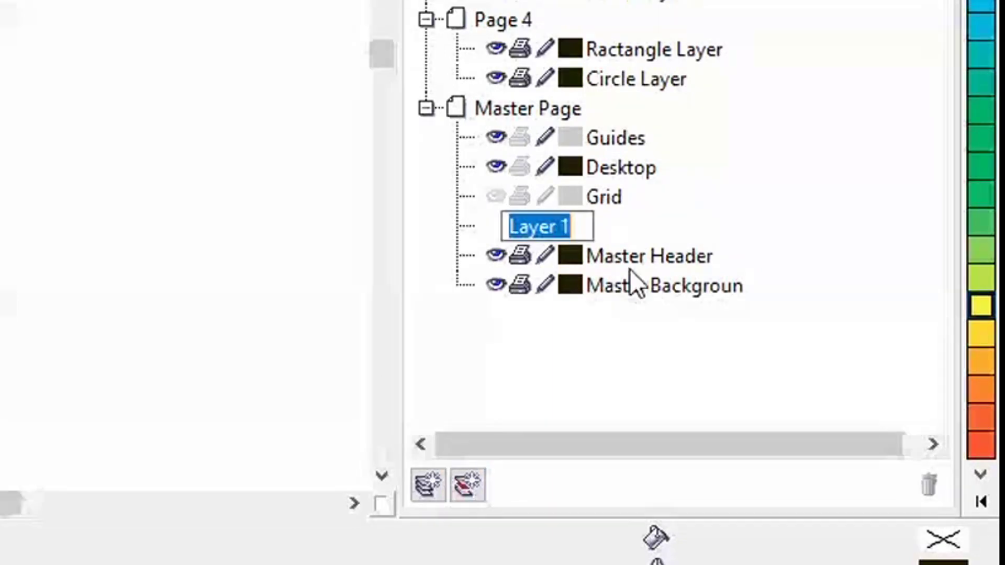
pyautogui.write('F')
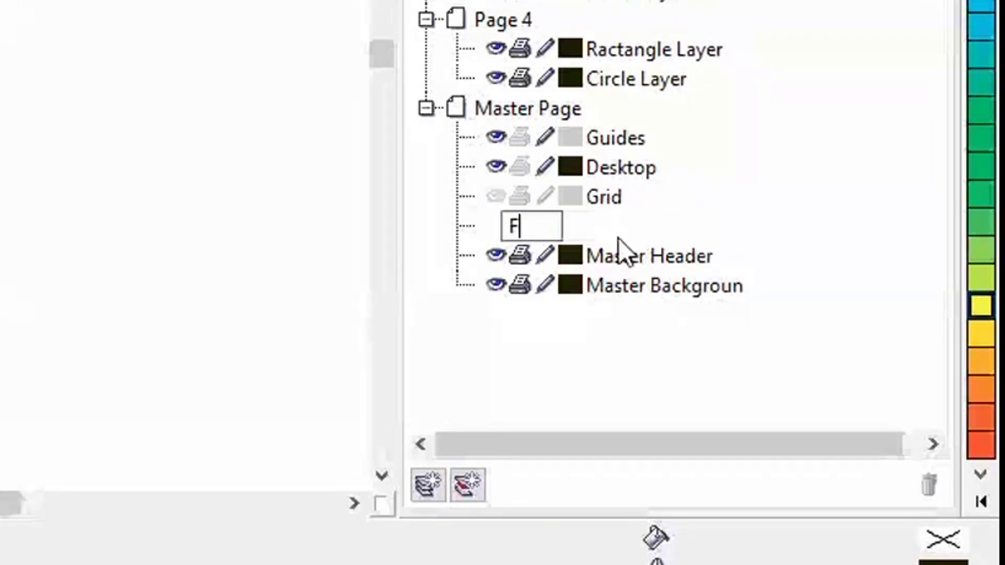
pyautogui.write('ooter')
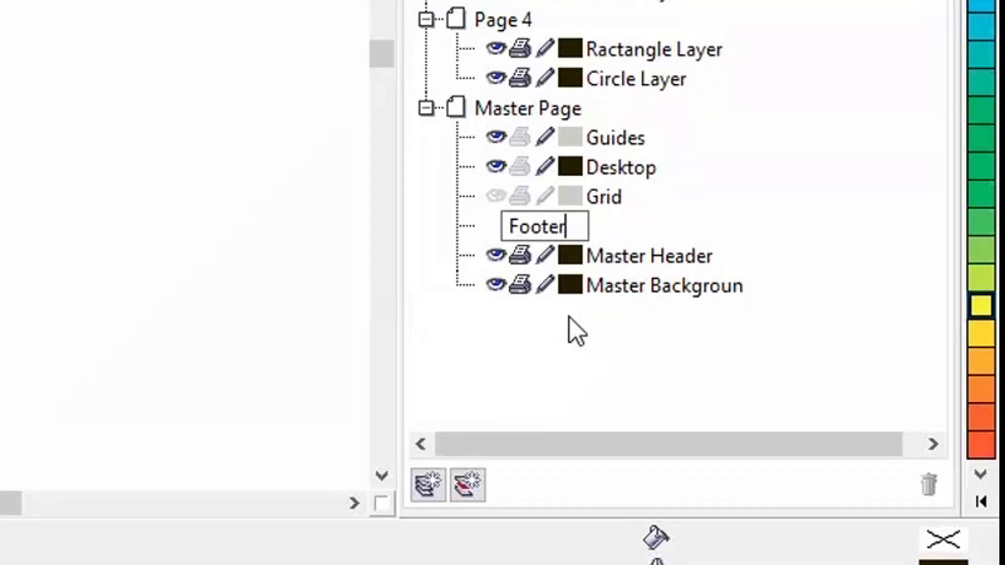
pyautogui.press('Return')
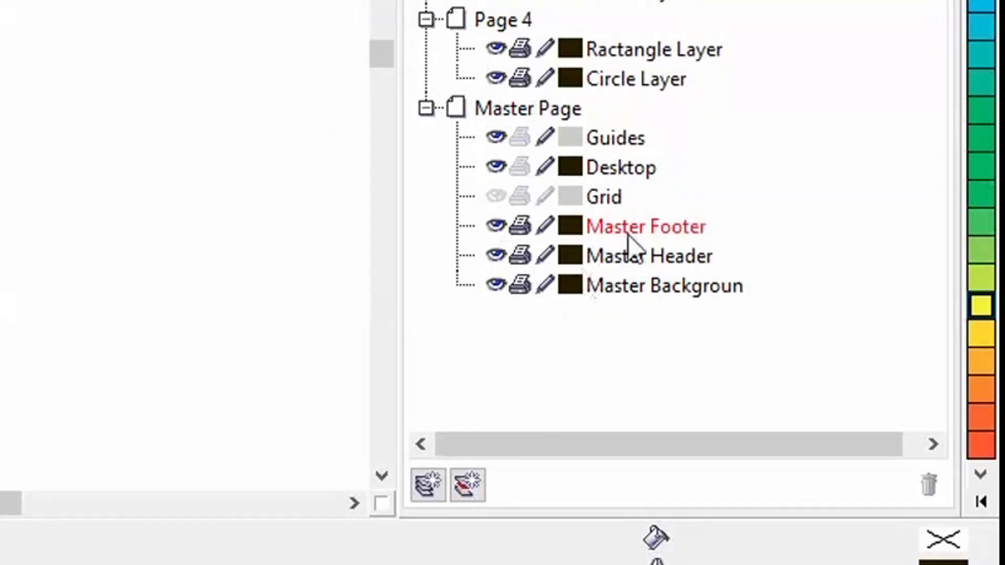
# - Draw a rectangle about 8.45 by 10.93 inches covering Page 4 on the Master Backgroun layer and fill it with RGB Blue
pyautogui.click(634, 255)
pyautogui.click(659, 287)
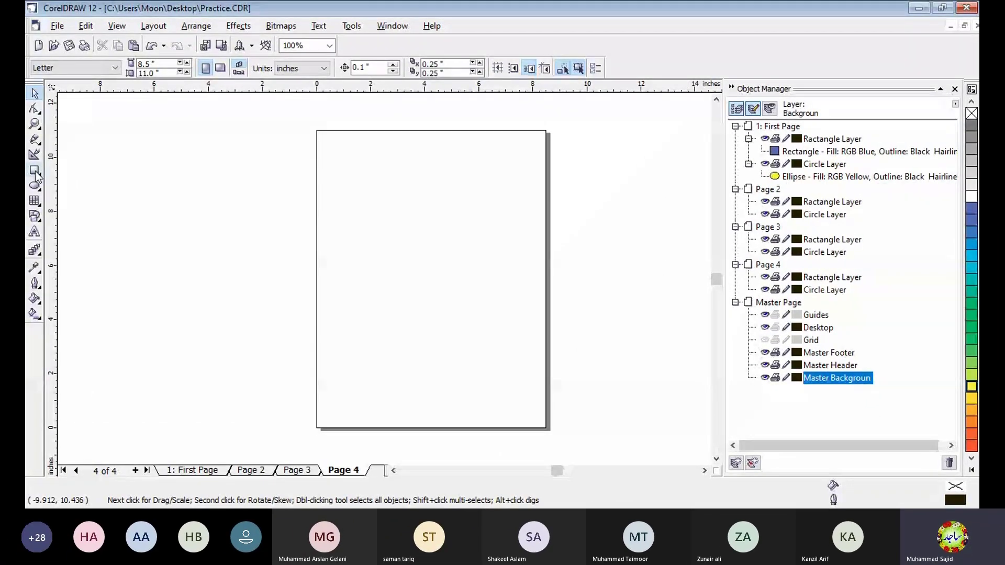
pyautogui.click(35, 171)
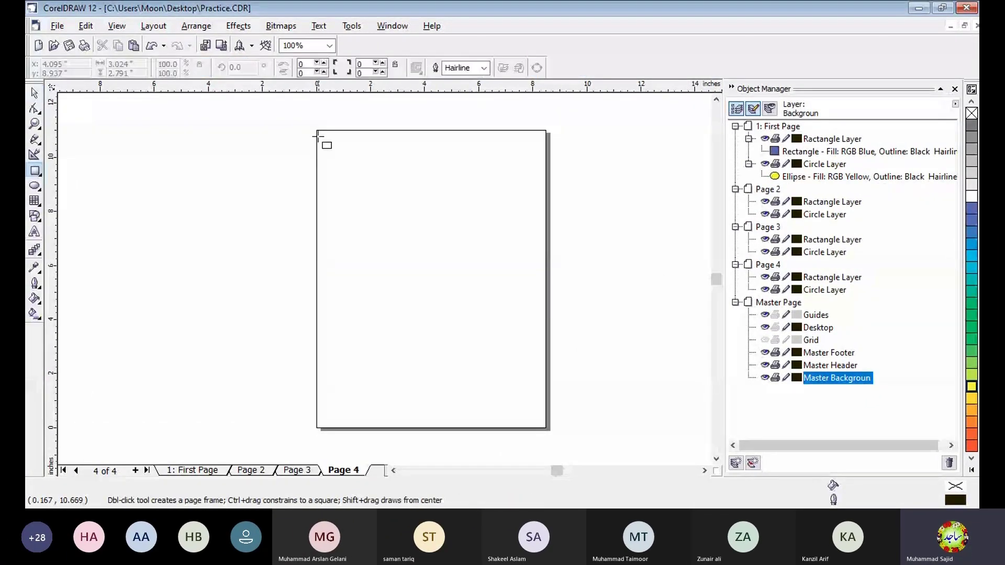
pyautogui.moveTo(318, 132)
pyautogui.mouseDown()
pyautogui.moveTo(453, 272)
pyautogui.moveTo(548, 430)
pyautogui.mouseUp()
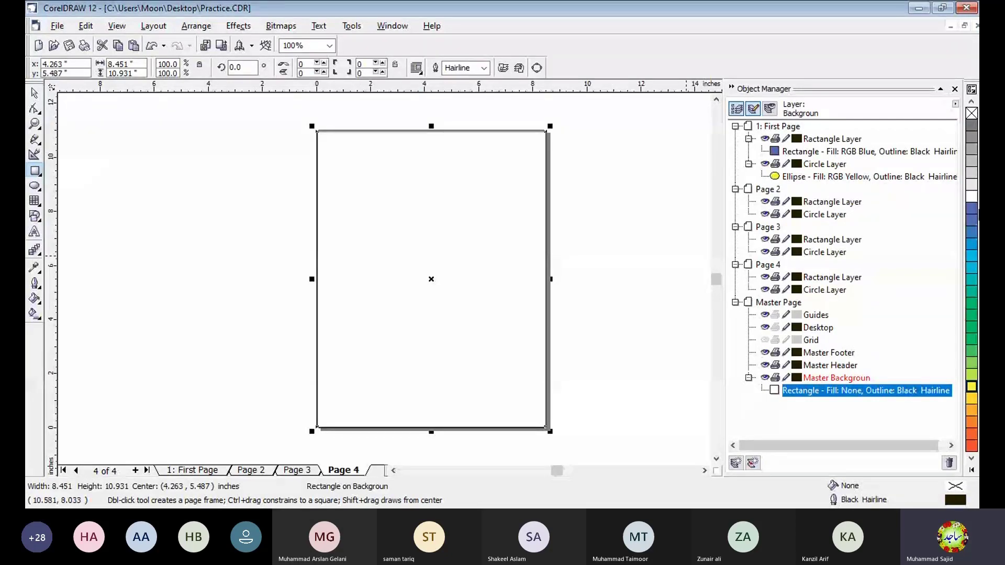
pyautogui.click(972, 209)
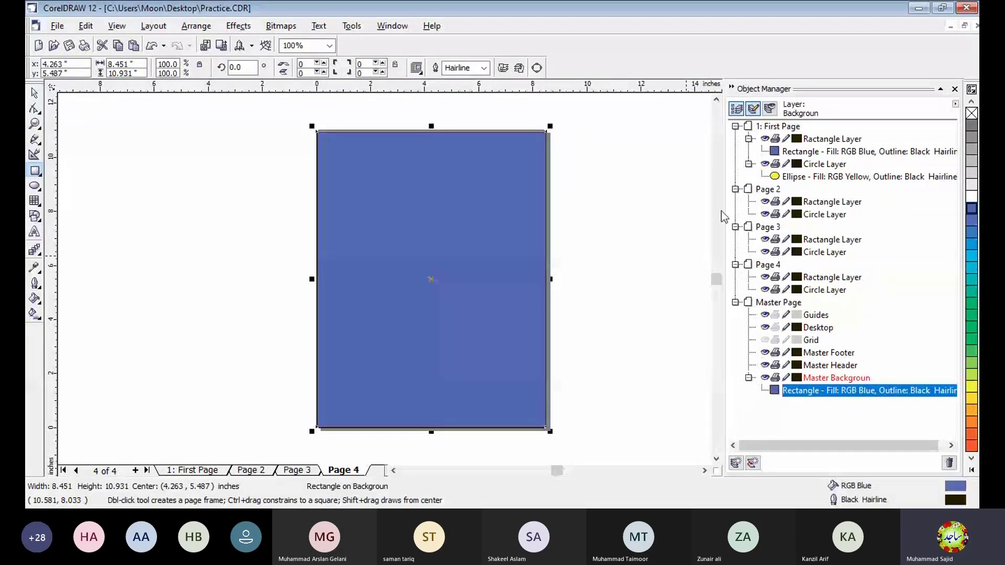
pyautogui.press('space')
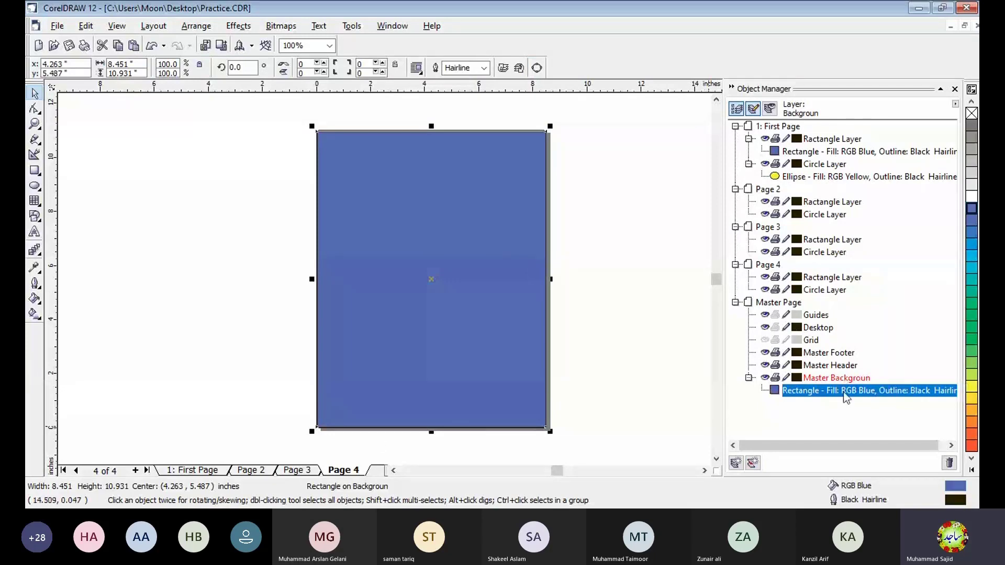
# - Make the Master Header layer active and start an artistic text object in Arial 100 pt near the page's upper edge
pyautogui.click(837, 365)
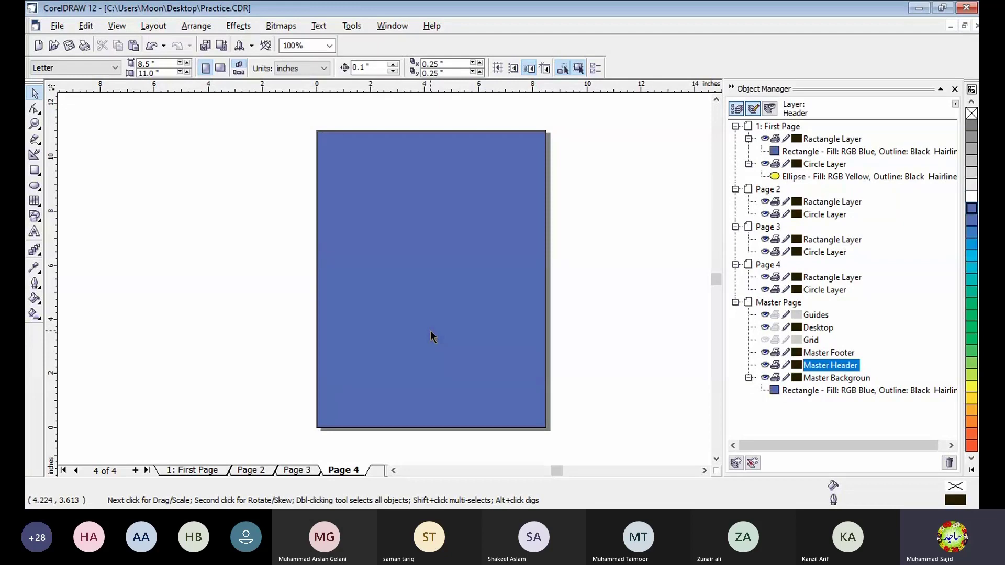
pyautogui.click(766, 403)
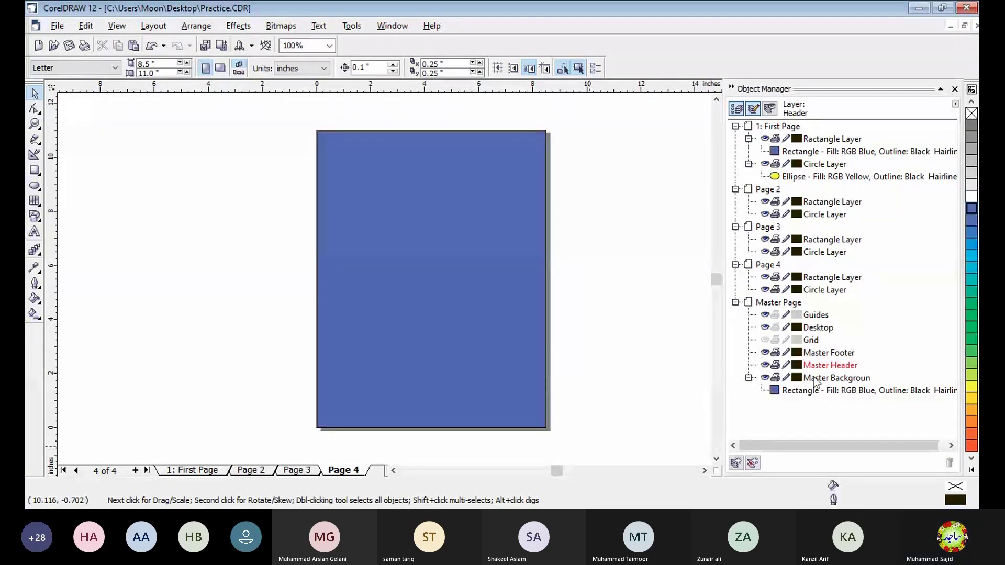
pyautogui.click(817, 368)
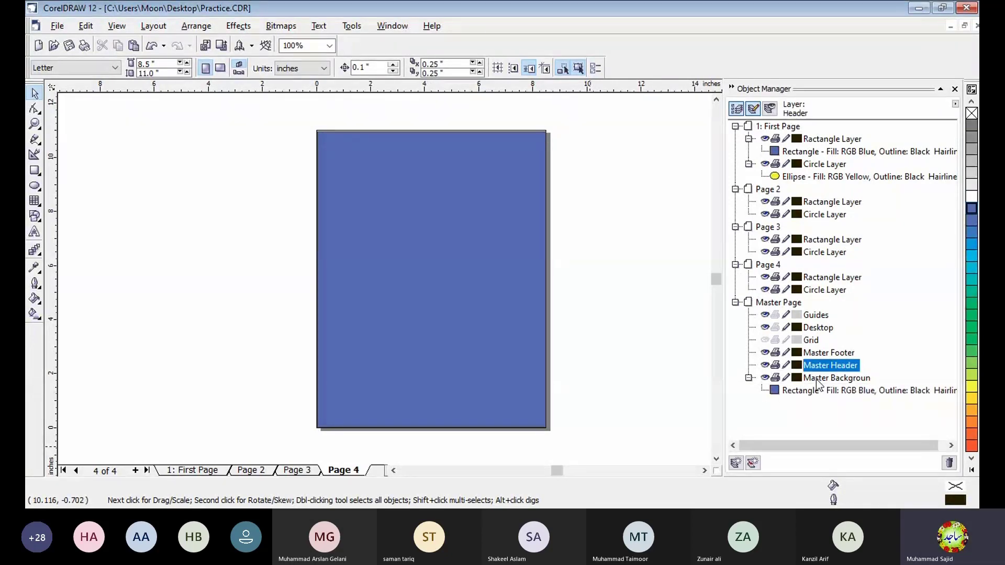
pyautogui.click(818, 379)
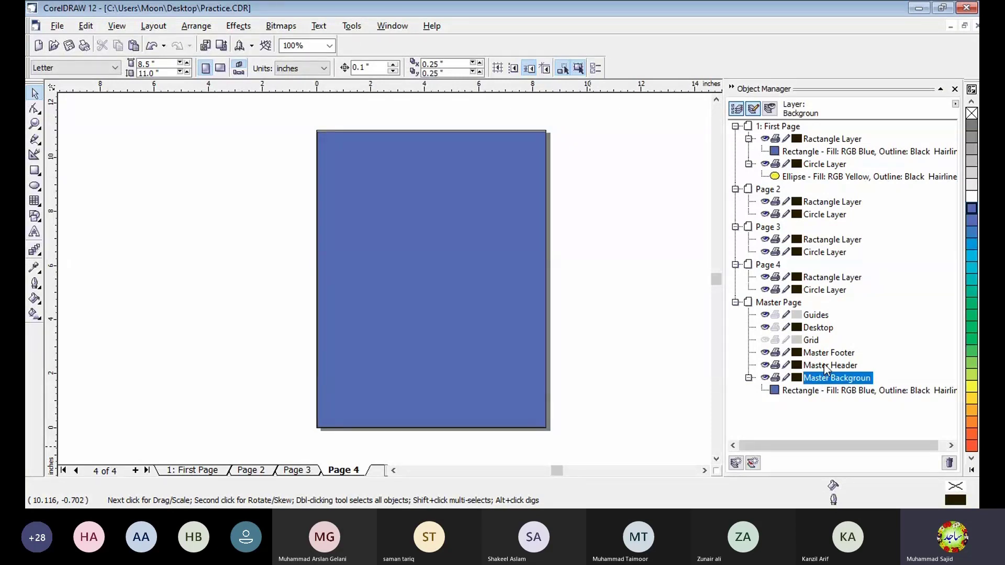
pyautogui.click(824, 365)
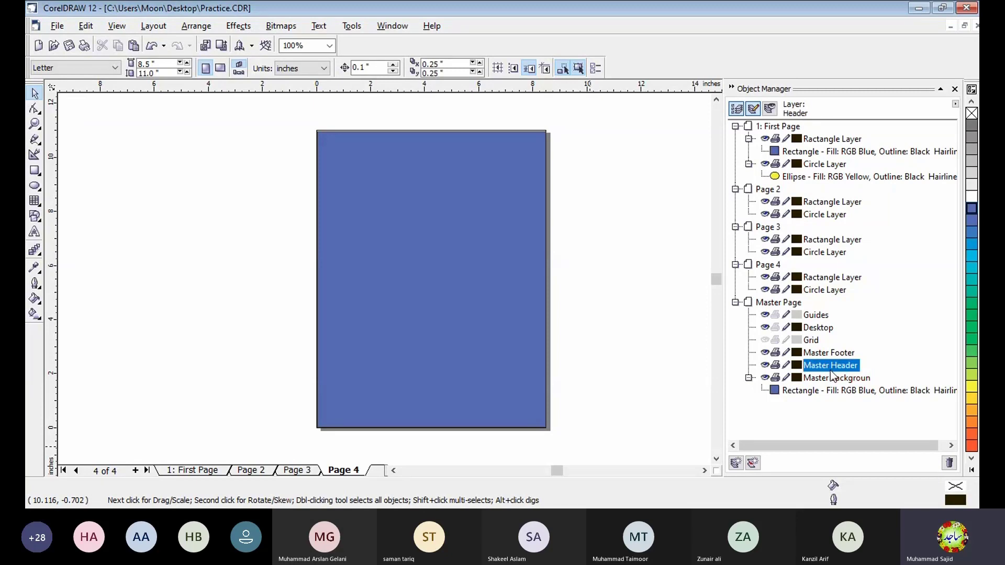
pyautogui.click(34, 233)
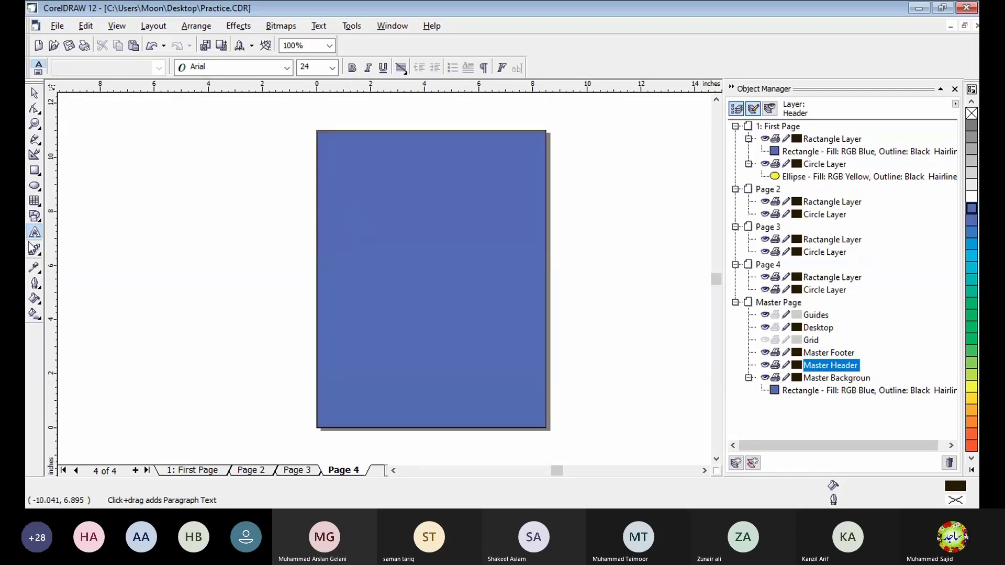
pyautogui.click(391, 179)
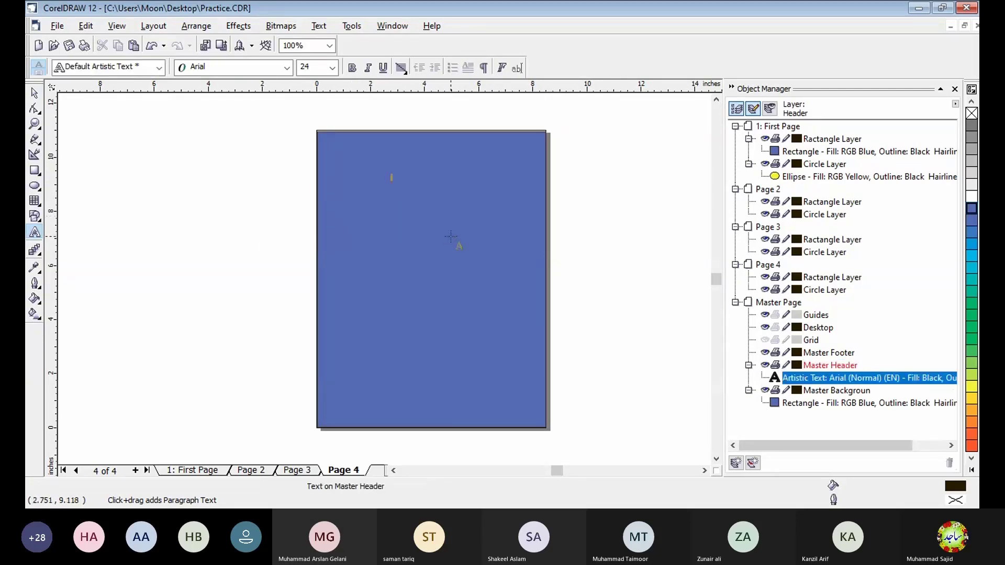
pyautogui.click(331, 68)
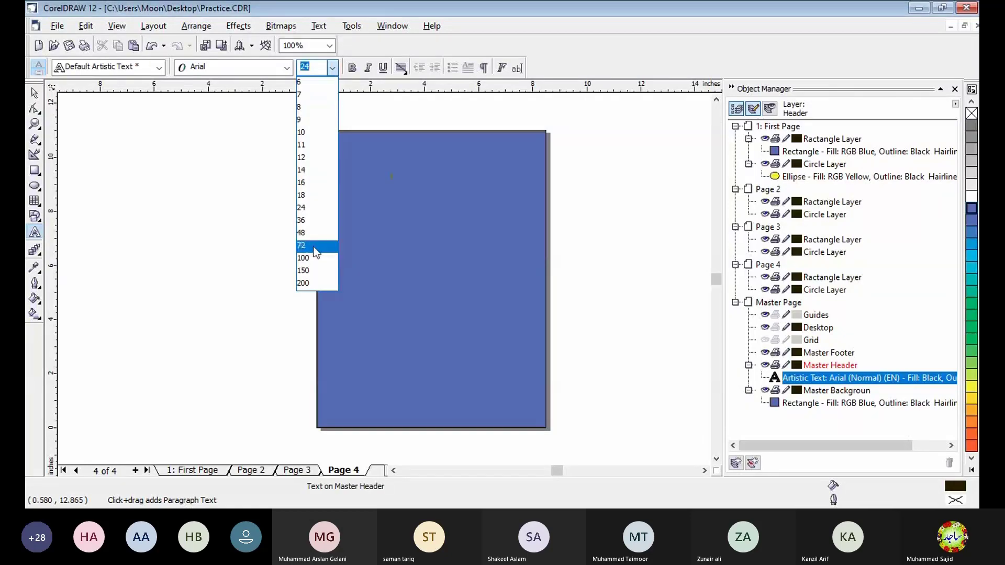
pyautogui.click(304, 258)
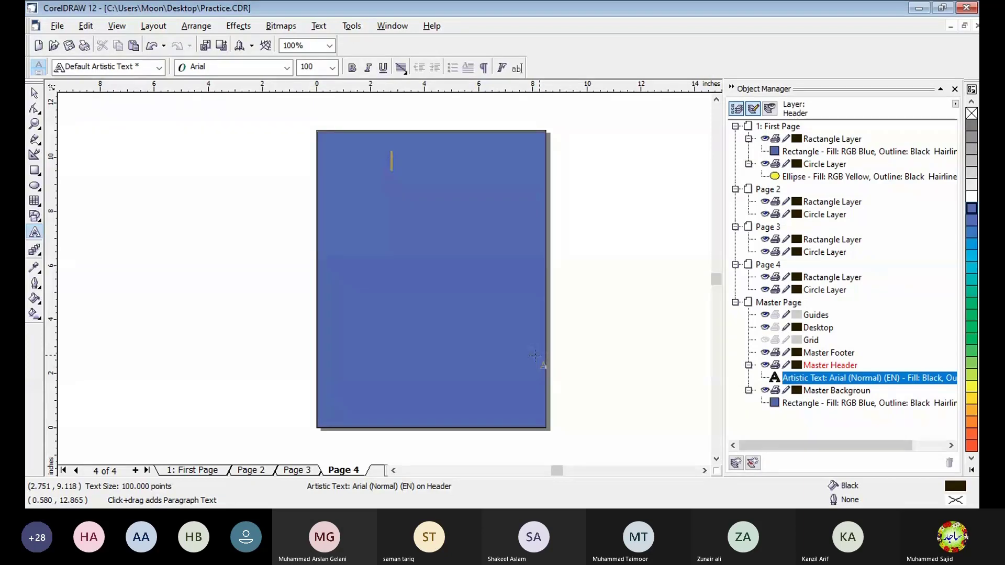
# - Enter the header text "Govt. Vocational Training Institute (W), Nankana"
pyautogui.write('Gov')
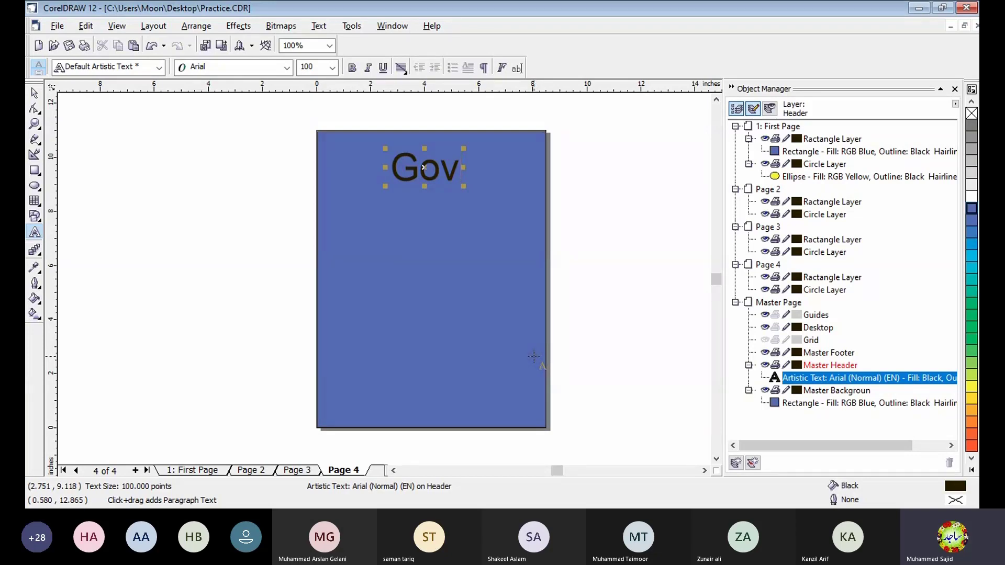
pyautogui.write('t')
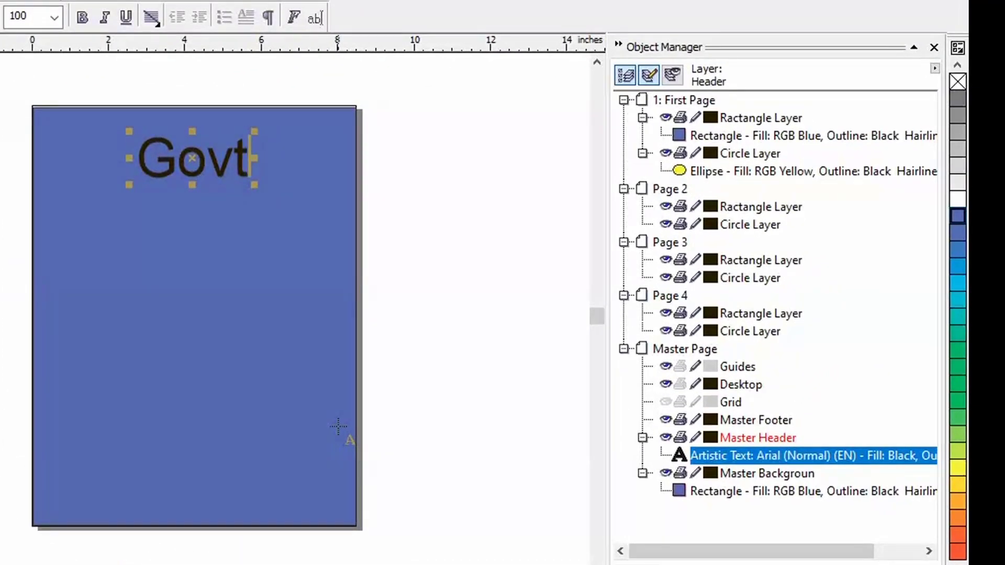
pyautogui.write('.')
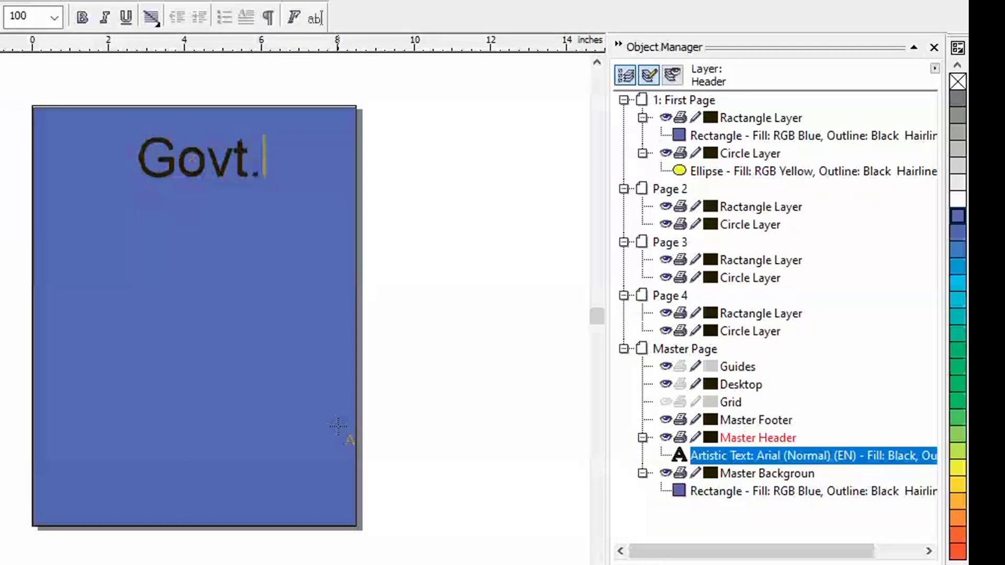
pyautogui.write(' Vo')
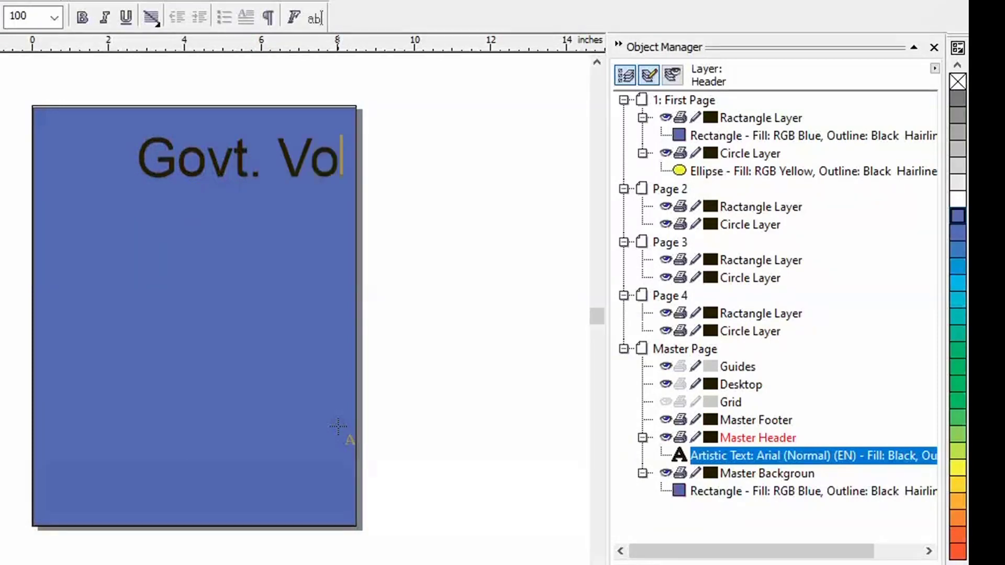
pyautogui.write('cational ')
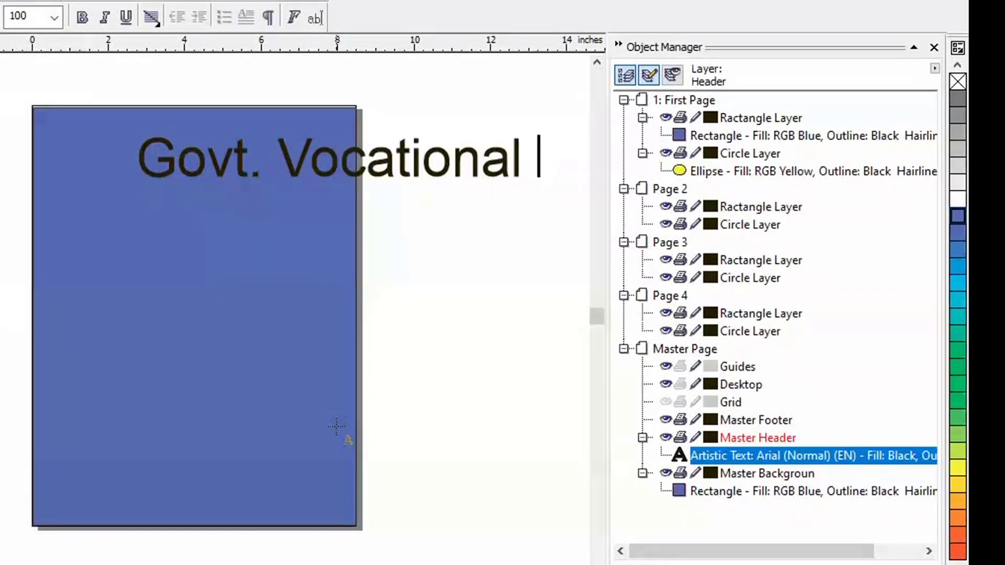
pyautogui.write('Training Instit')
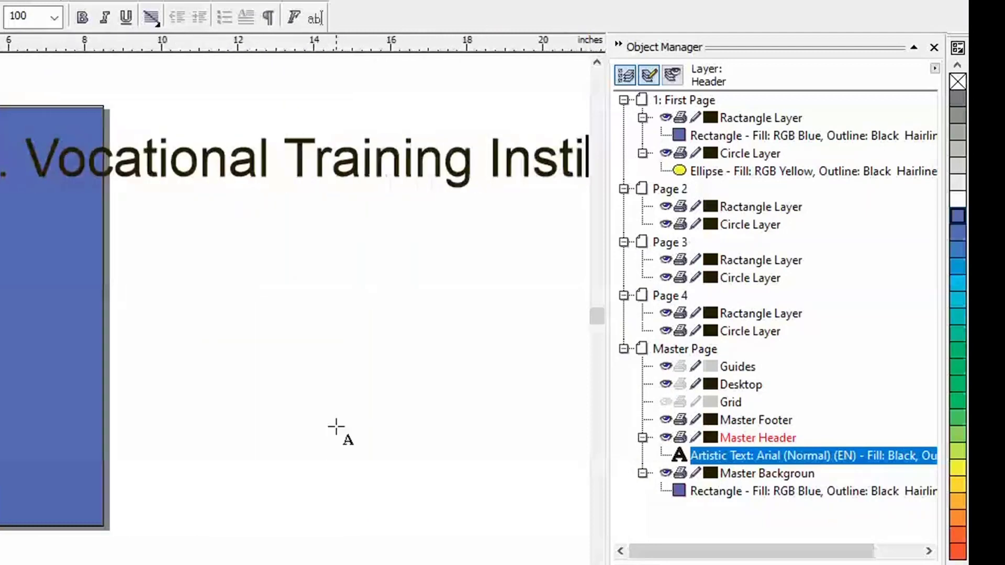
pyautogui.write('ute')
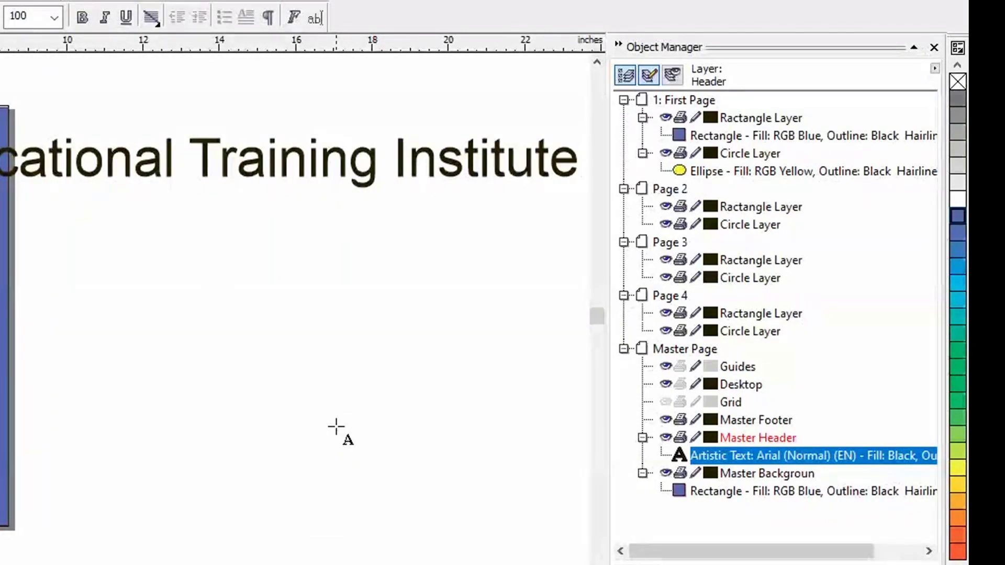
pyautogui.write(' (W)')
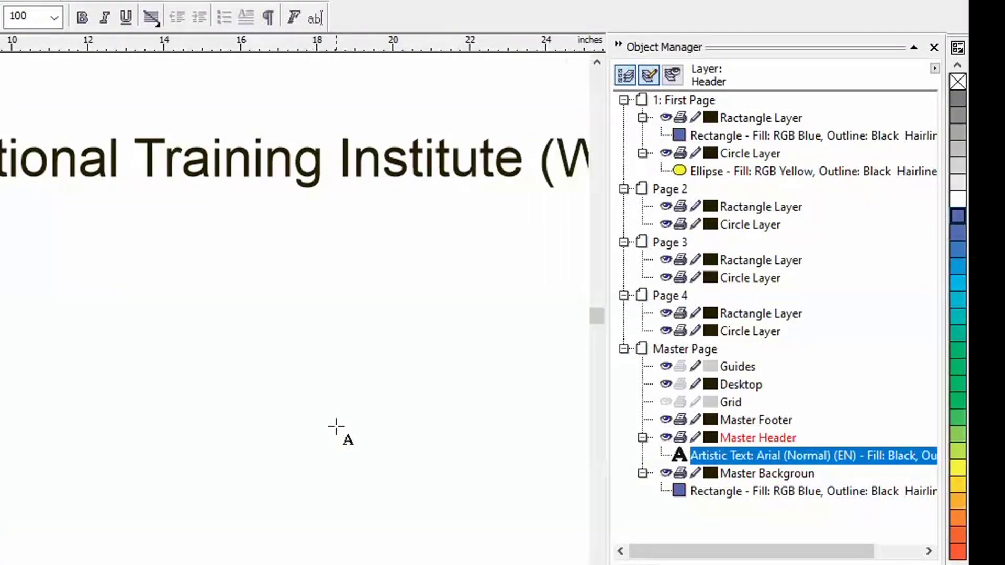
pyautogui.press('Left')
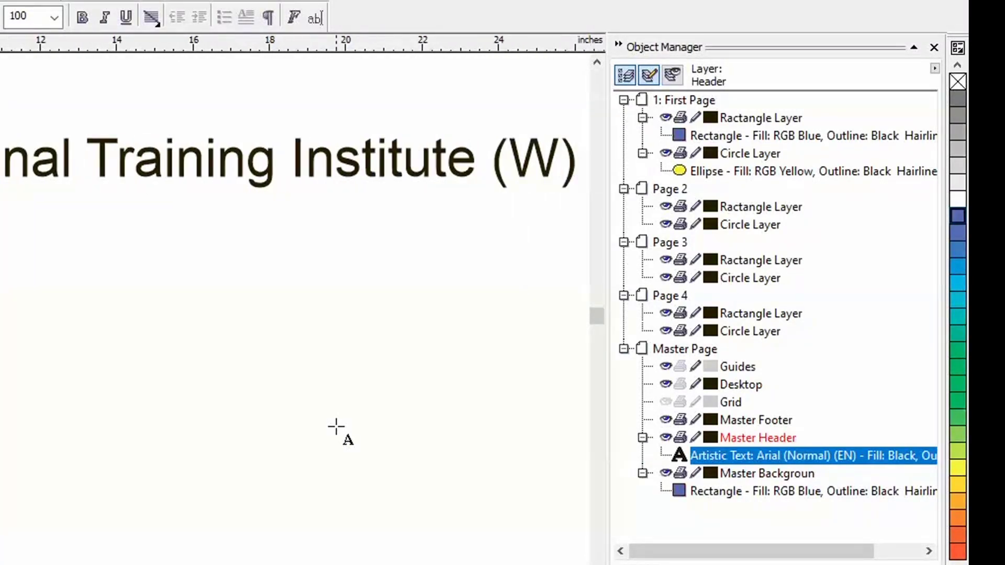
pyautogui.write(', ')
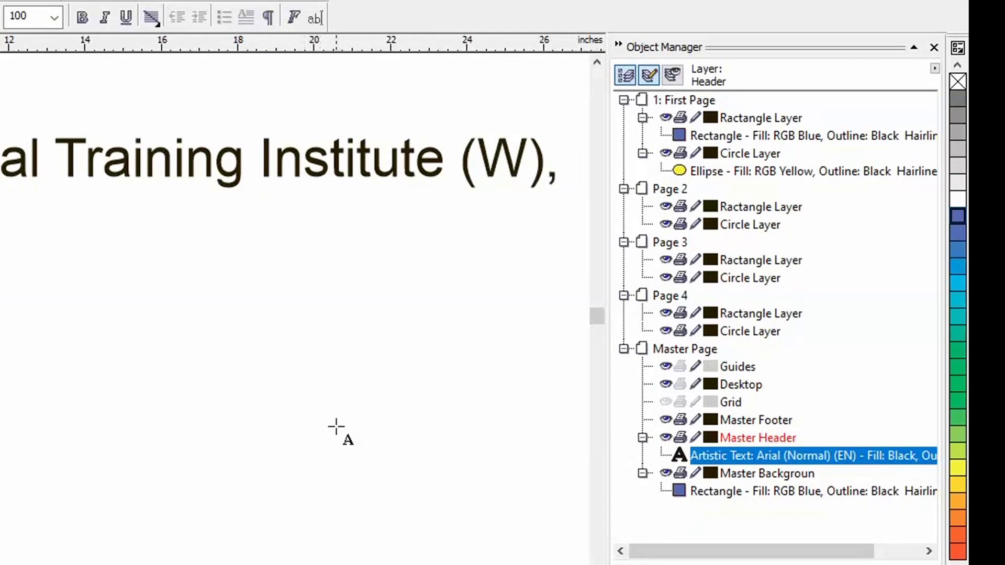
pyautogui.write('Nan')
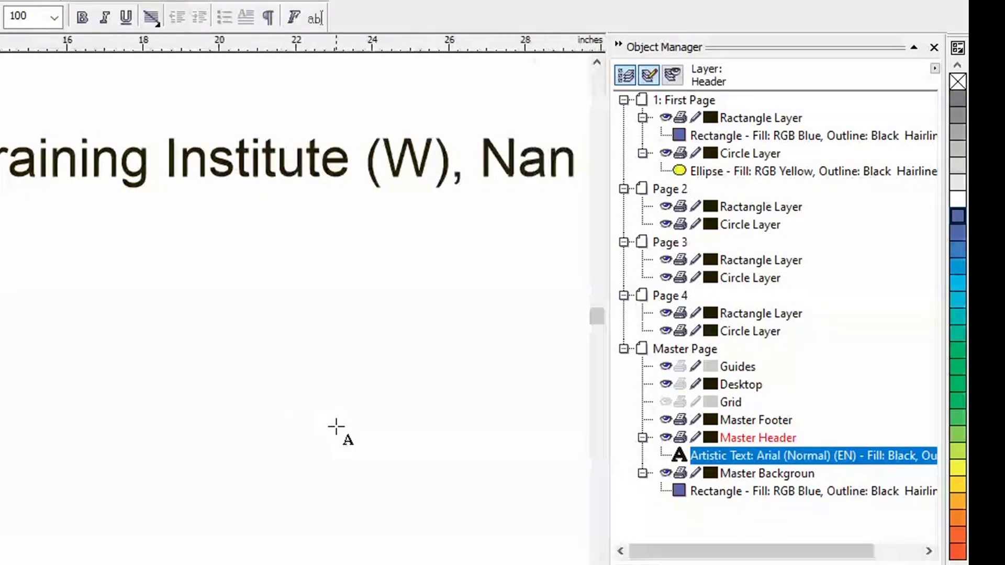
pyautogui.write('kana')
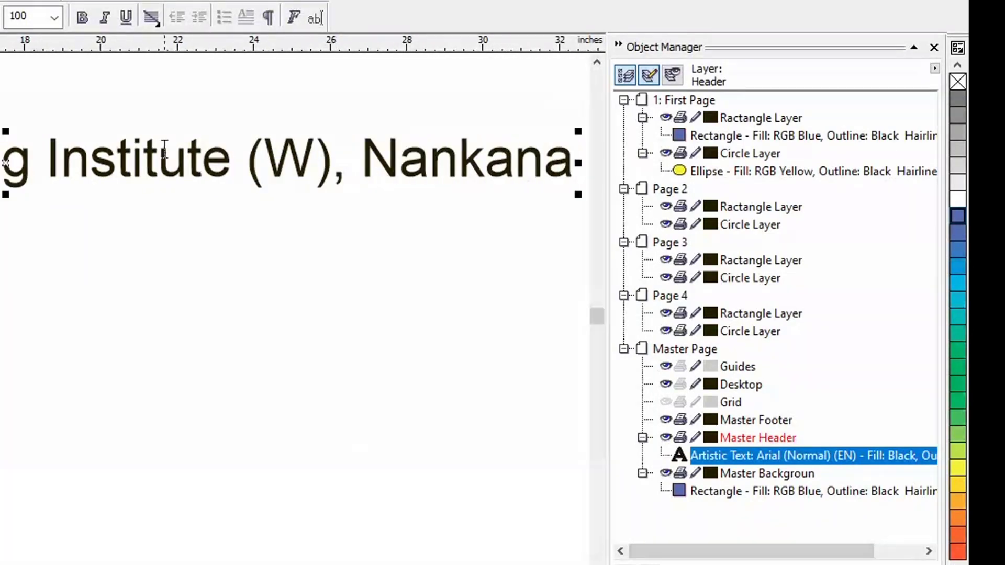
# - Set the font size of the entire header text to 48 pt
pyautogui.click(191, 157)
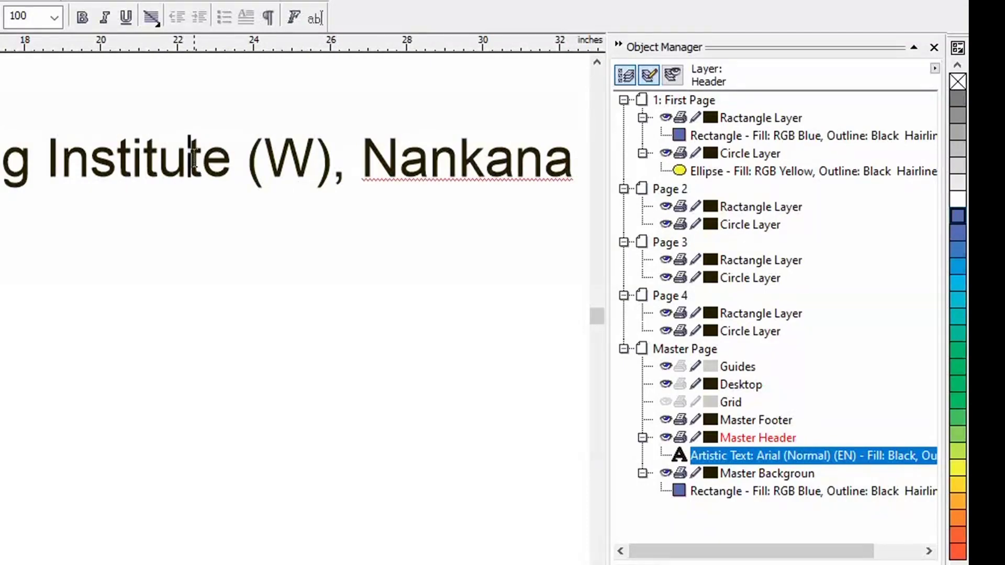
pyautogui.hotkey('ctrl', 'a')
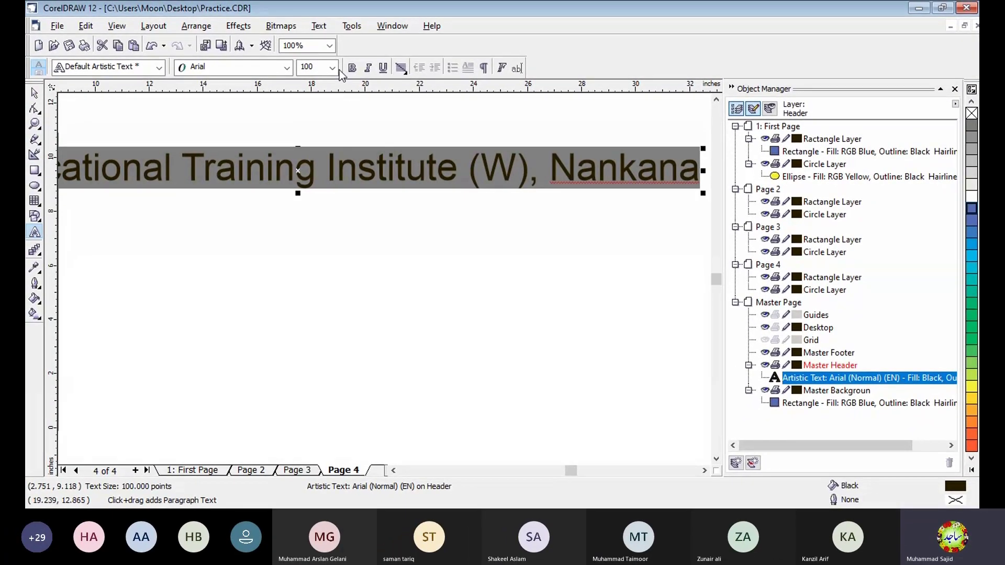
pyautogui.click(333, 67)
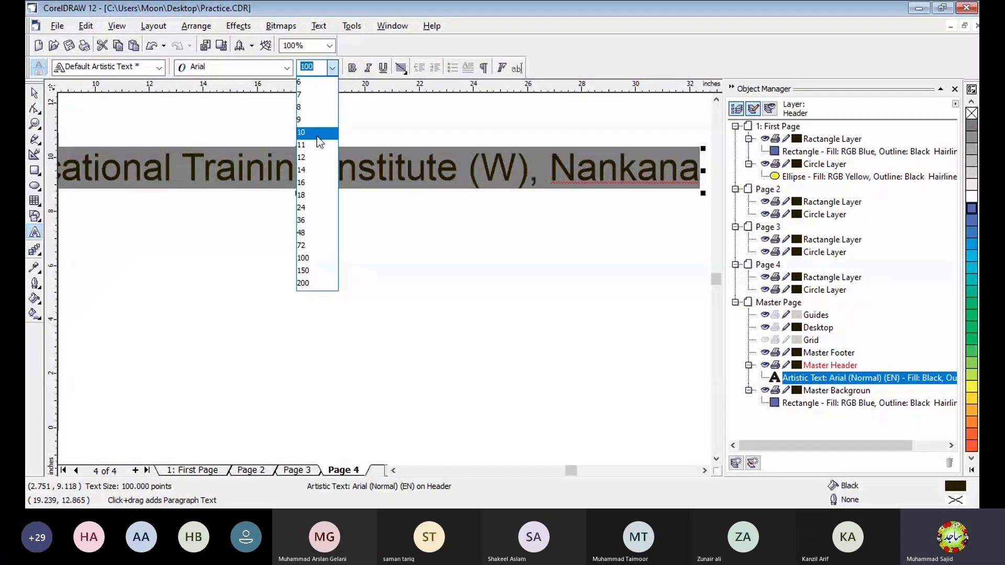
pyautogui.click(313, 234)
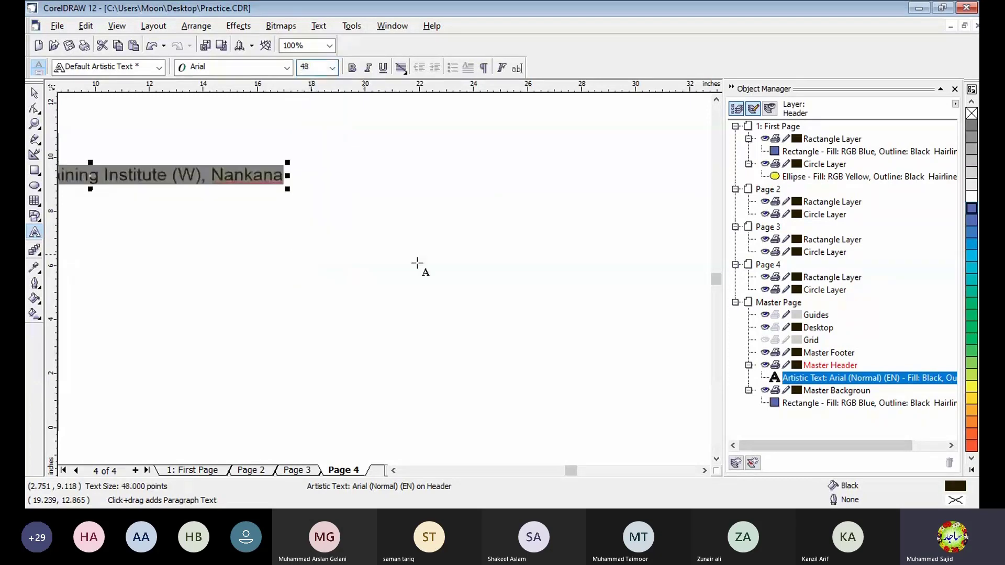
# - Move the header text up and to the left so it spans the upper part of the page
pyautogui.click(394, 470)
pyautogui.click(394, 470)
pyautogui.click(394, 470)
pyautogui.click(394, 470)
pyautogui.click(393, 471)
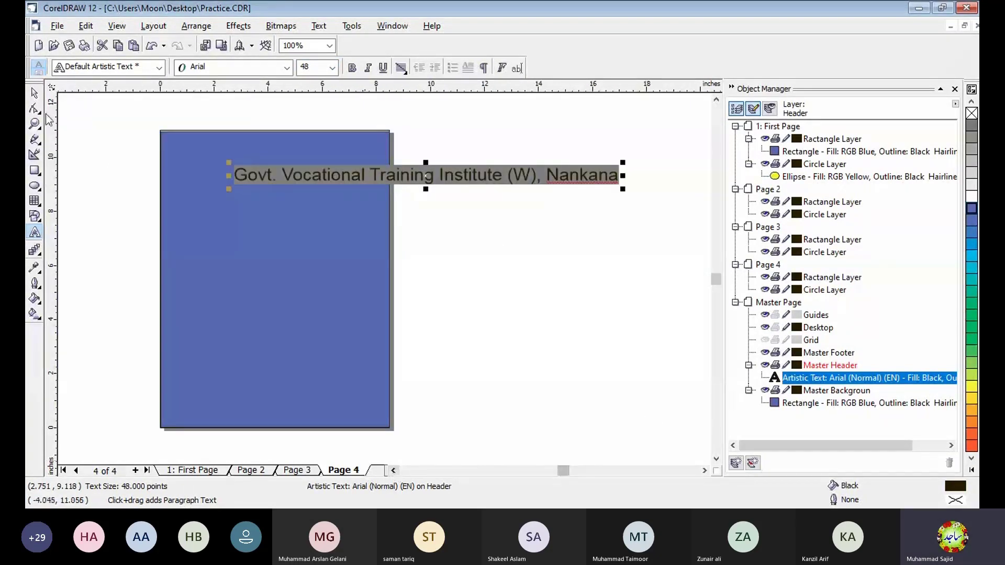
pyautogui.click(35, 95)
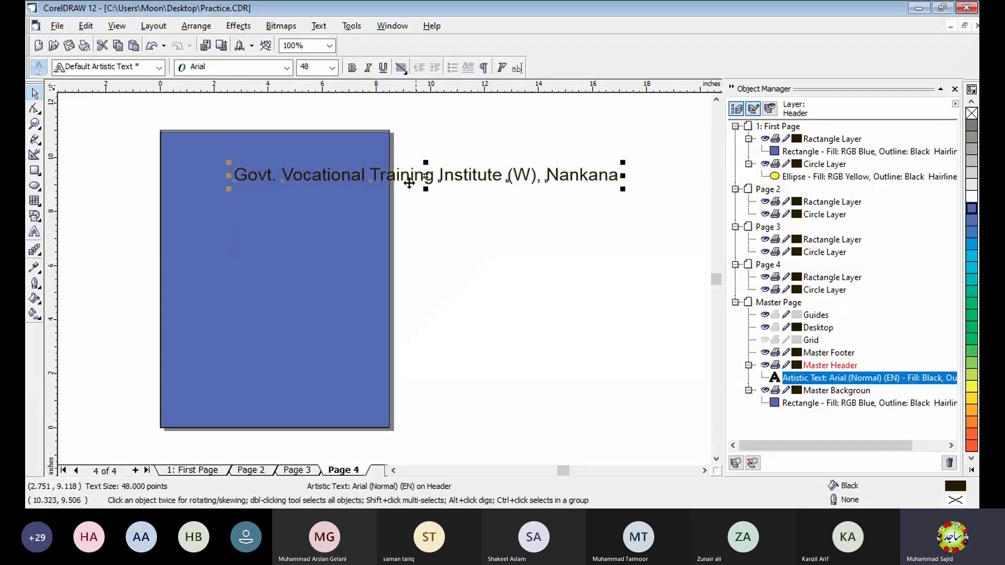
pyautogui.moveTo(425, 176); pyautogui.dragTo(305, 154)
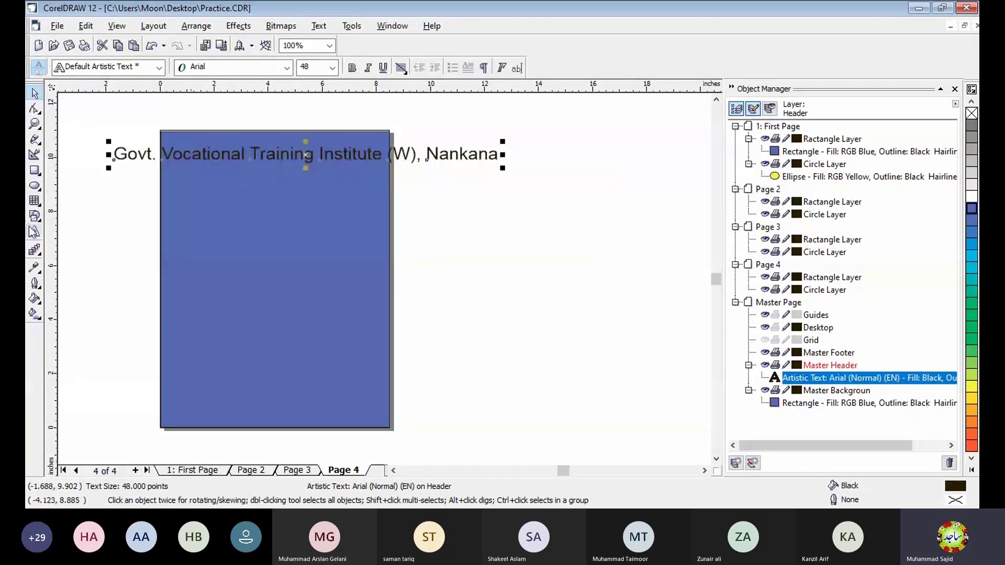
# - Remove the comma after "(W)" in the header text, break the line there and complete the second line as "Nankana Sahib"
pyautogui.click(35, 233)
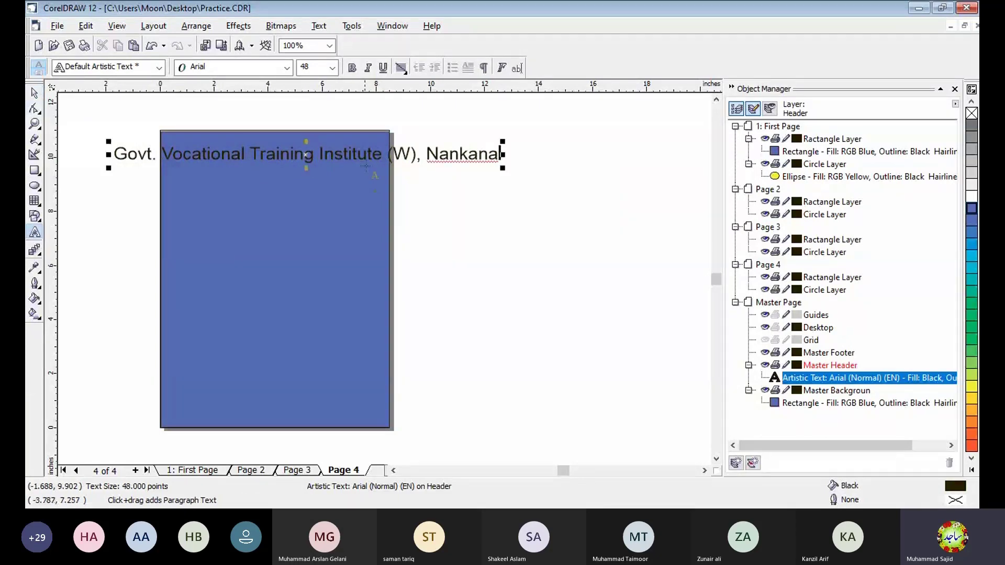
pyautogui.click(422, 153)
pyautogui.press('BackSpace')
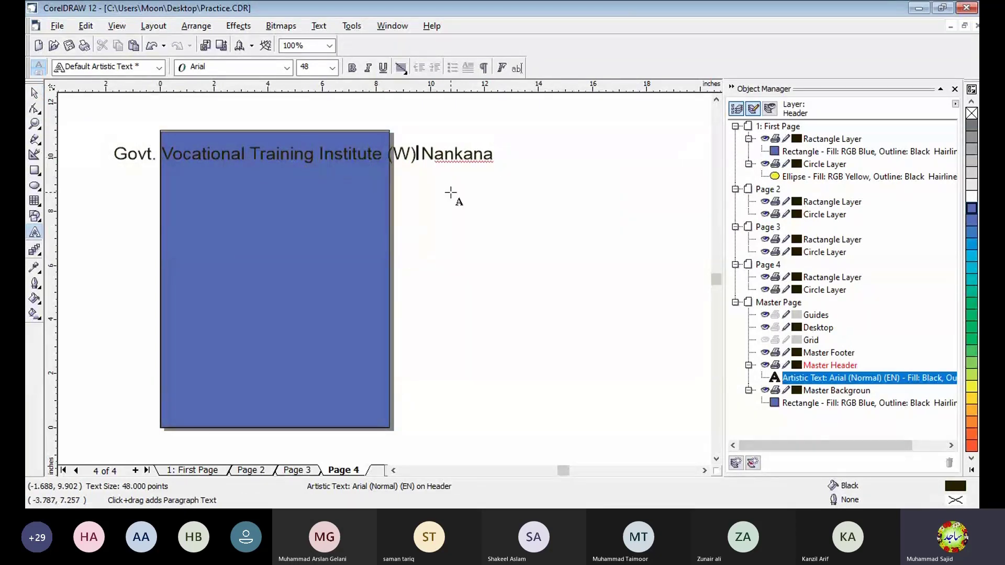
pyautogui.press('Return')
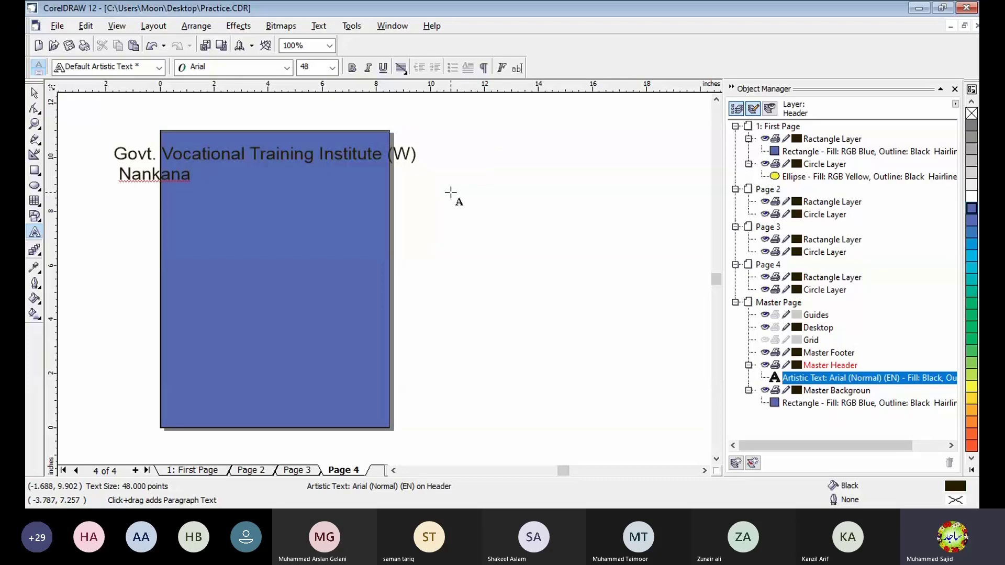
pyautogui.press('End')
pyautogui.write('Sahib')
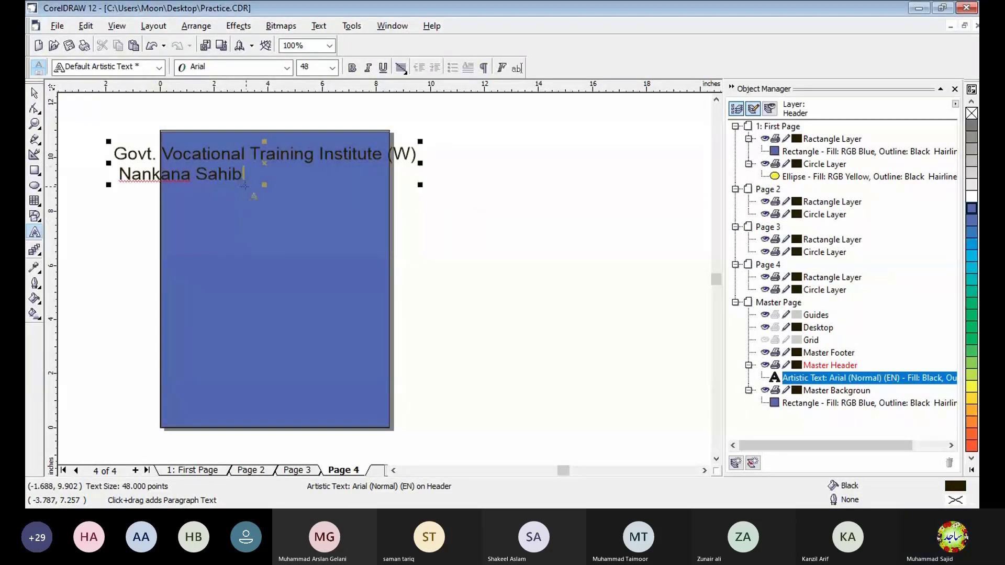
# - Center-align both lines of the header text and move it back over the upper part of the page
pyautogui.hotkey('ctrl', 'a')
pyautogui.click(401, 67)
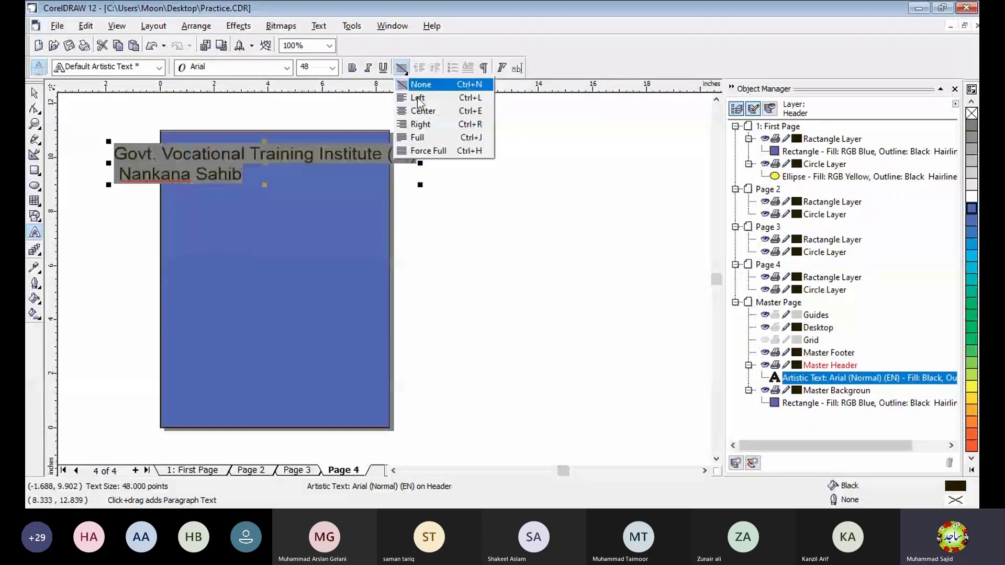
pyautogui.click(415, 110)
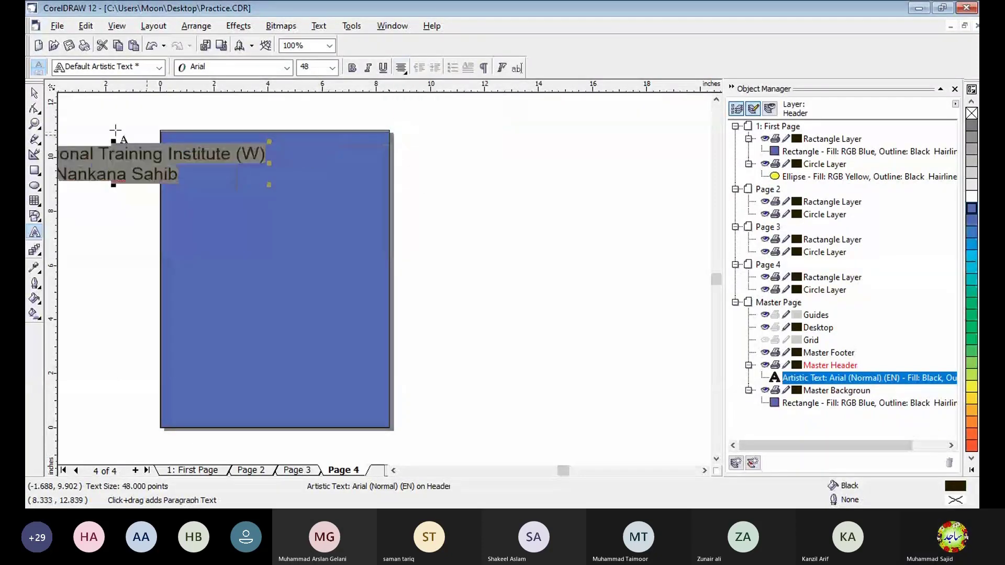
pyautogui.click(35, 93)
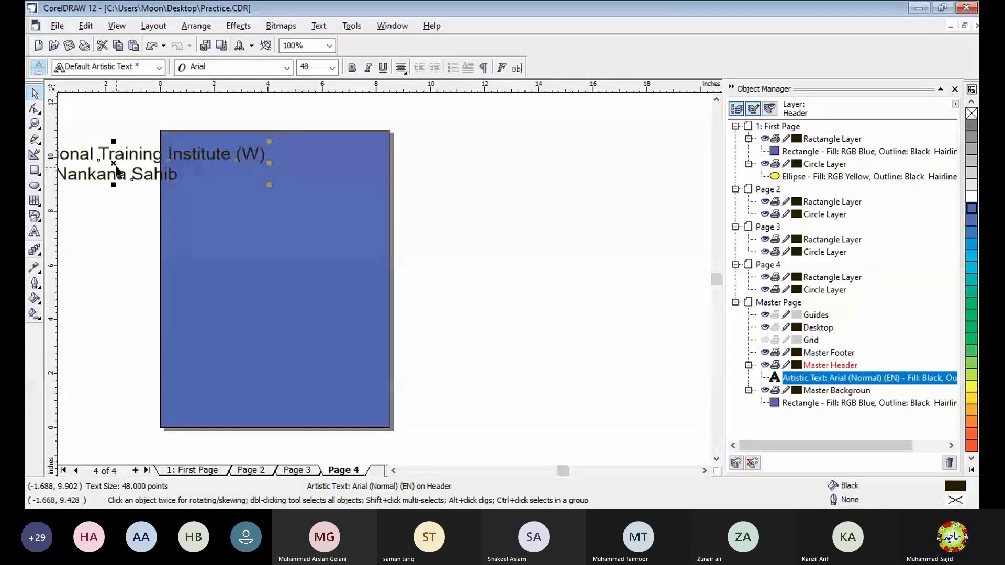
pyautogui.moveTo(114, 161); pyautogui.dragTo(296, 169)
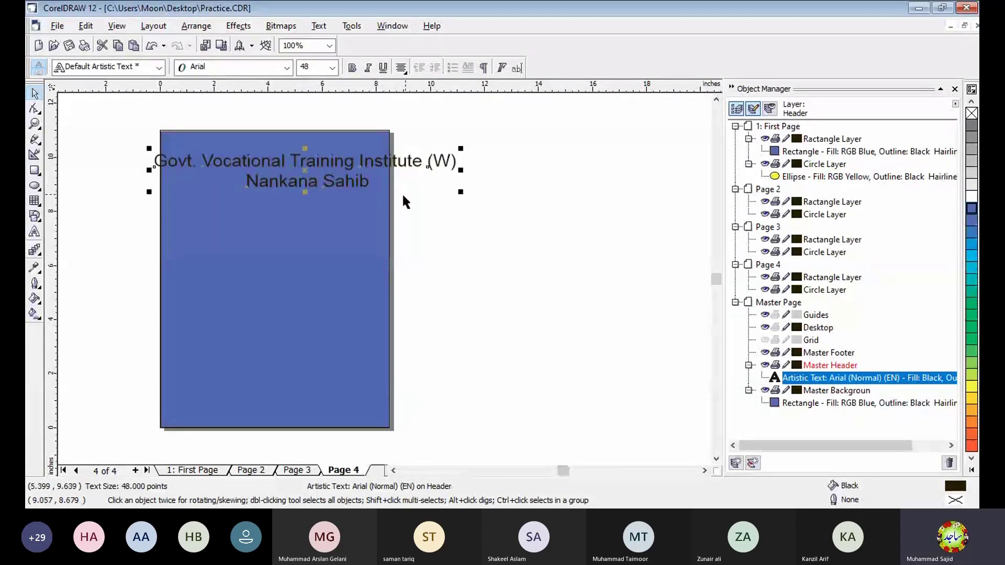
# - Scale the header text to about 30.5 pt so that it fits within the page width
pyautogui.moveTo(461, 191); pyautogui.dragTo(477, 214)
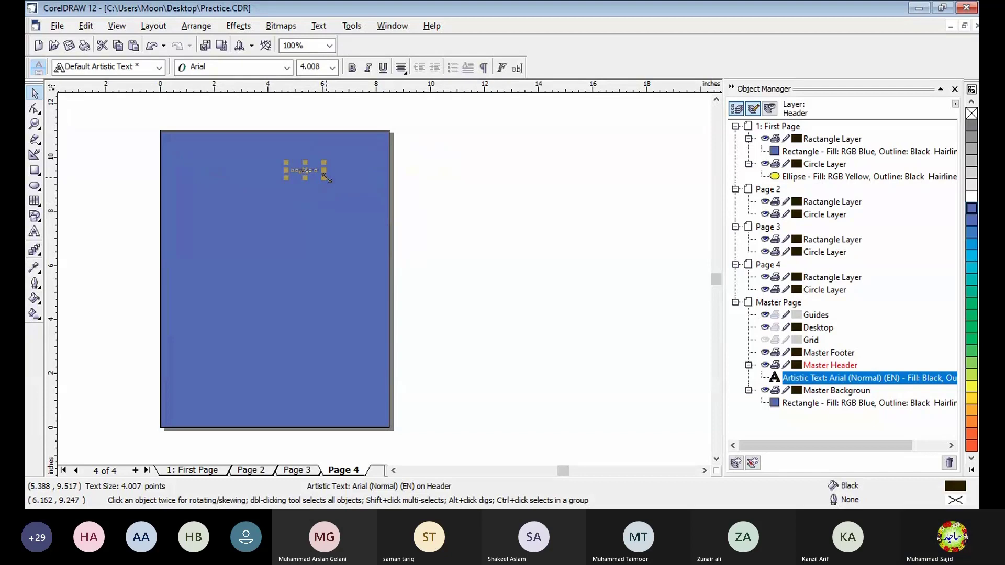
pyautogui.moveTo(326, 179); pyautogui.dragTo(347, 197)
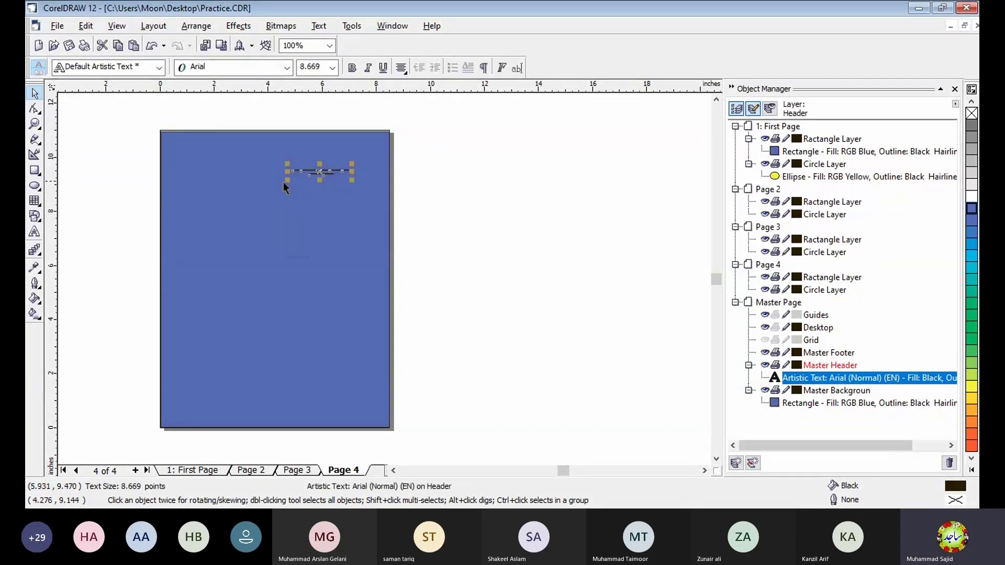
pyautogui.moveTo(289, 184); pyautogui.dragTo(167, 200)
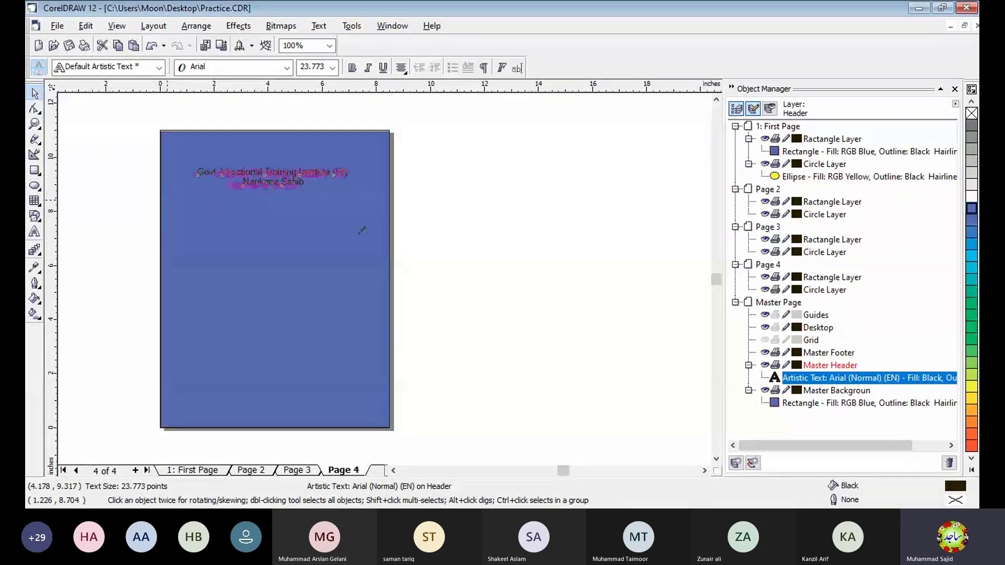
pyautogui.moveTo(361, 230); pyautogui.dragTo(364, 230)
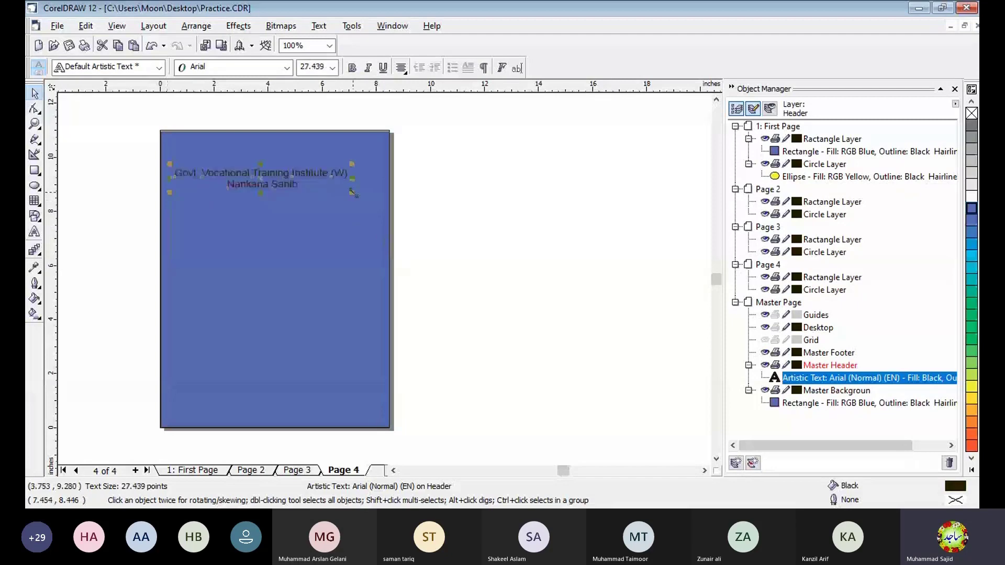
pyautogui.moveTo(353, 193); pyautogui.dragTo(372, 196)
# - Move the header text up to the page's upper edge and fill it with white
pyautogui.moveTo(270, 179); pyautogui.dragTo(272, 148)
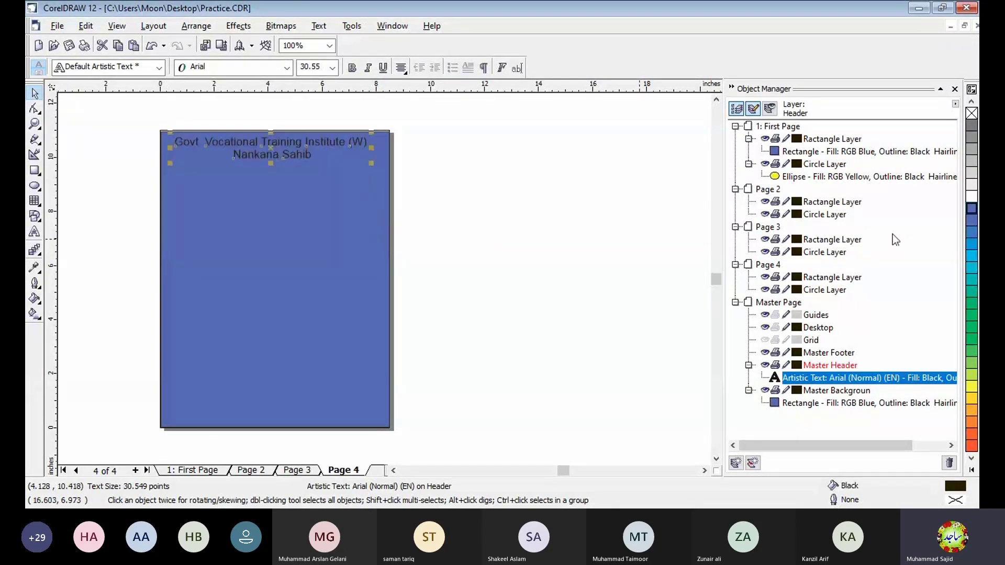
pyautogui.click(971, 197)
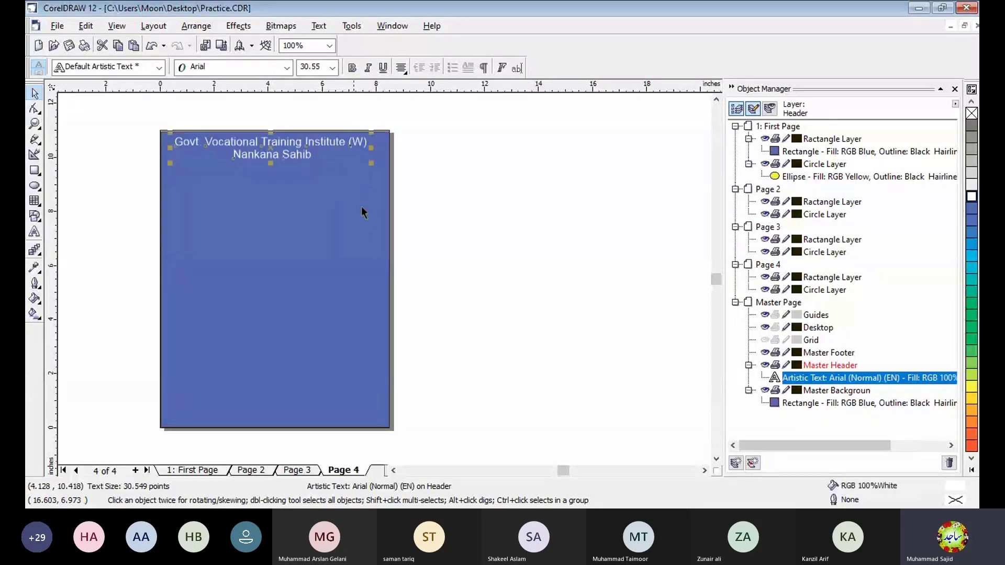
# - Make the Master Footer layer active and start an artistic text object in Arial 24 pt beside the lower part of the page
pyautogui.click(393, 470)
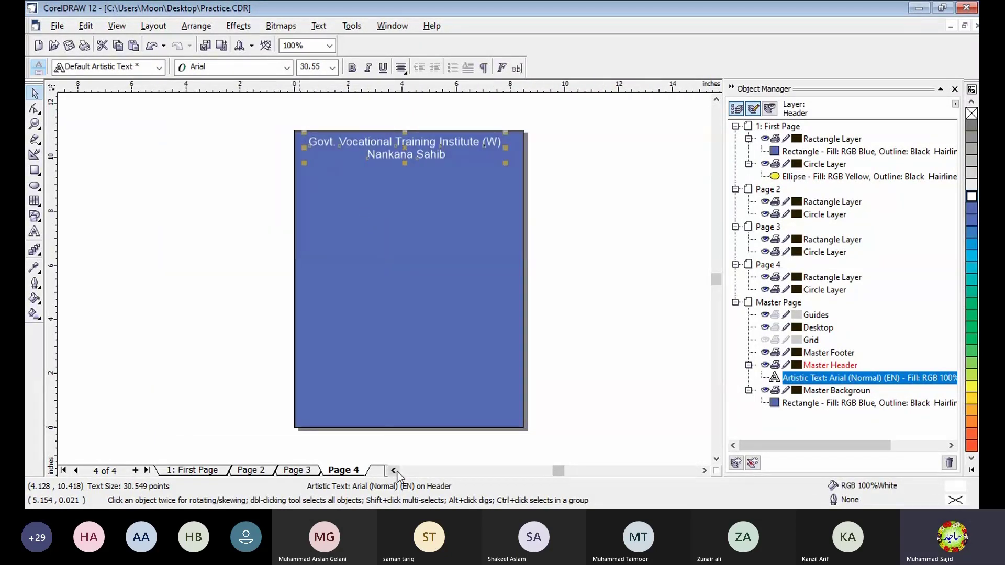
pyautogui.click(395, 471)
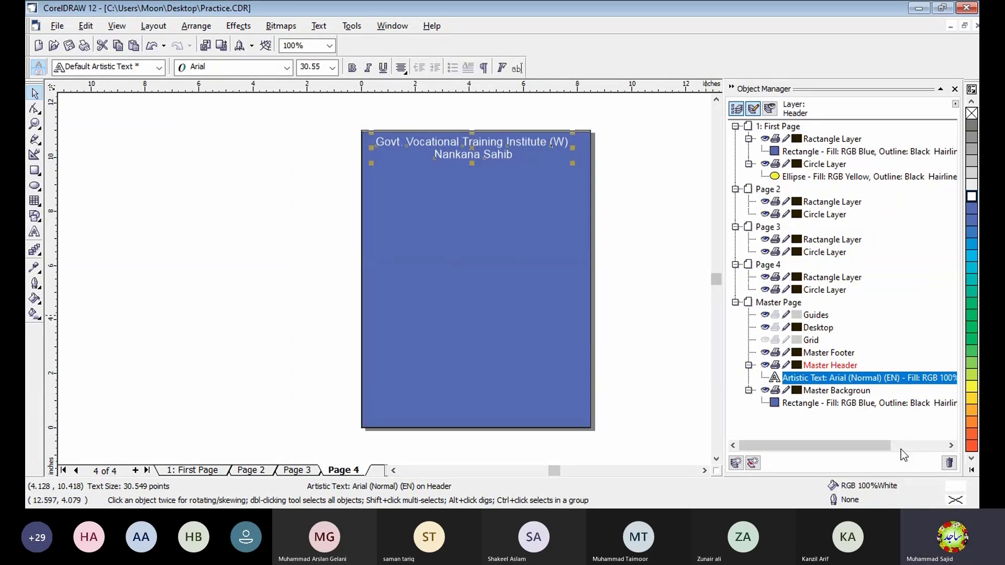
pyautogui.click(828, 353)
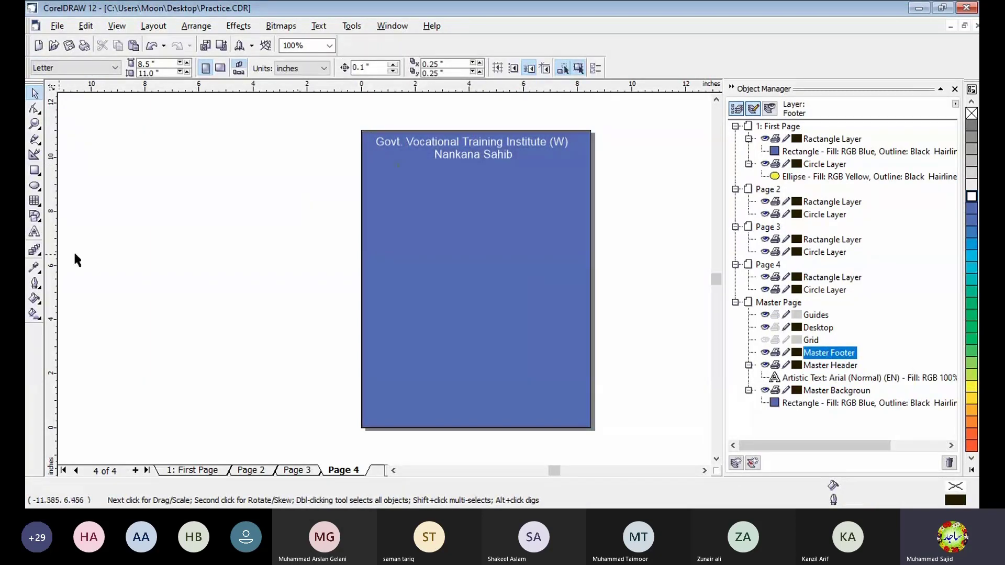
pyautogui.click(35, 233)
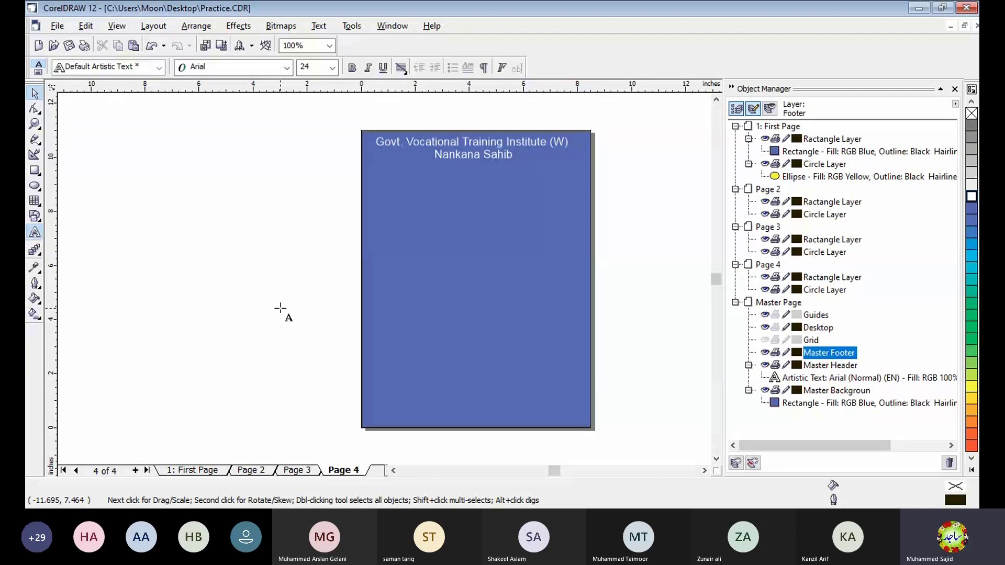
pyautogui.click(252, 359)
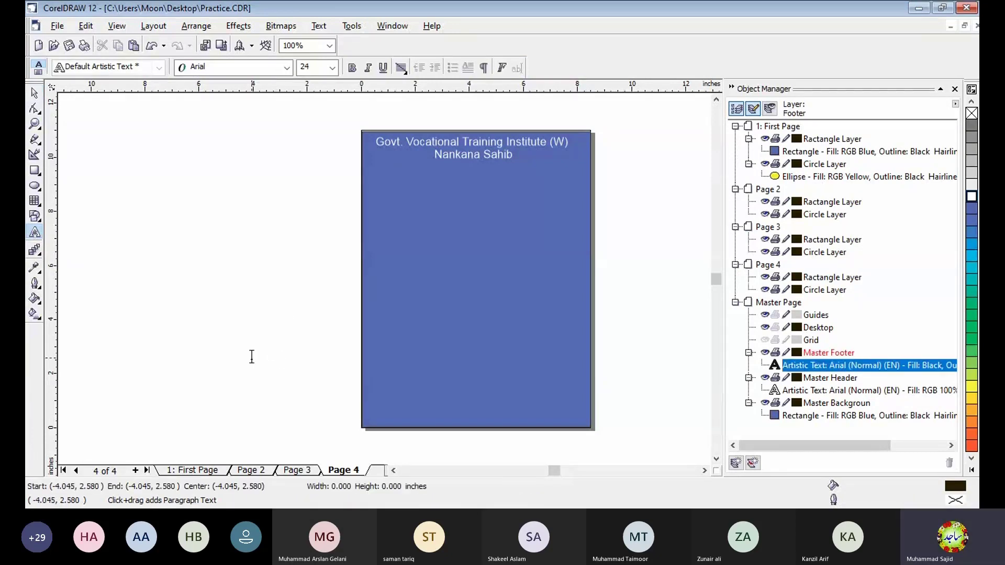
# - Enter the footer text "For further Detail Contact Us:" followed by the contact phone number
pyautogui.write('F')
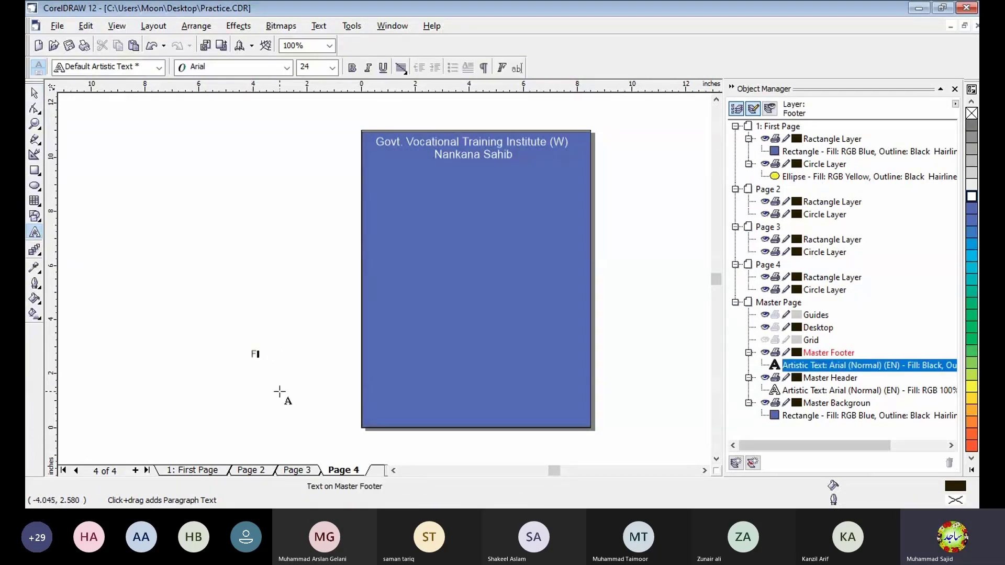
pyautogui.write('or f')
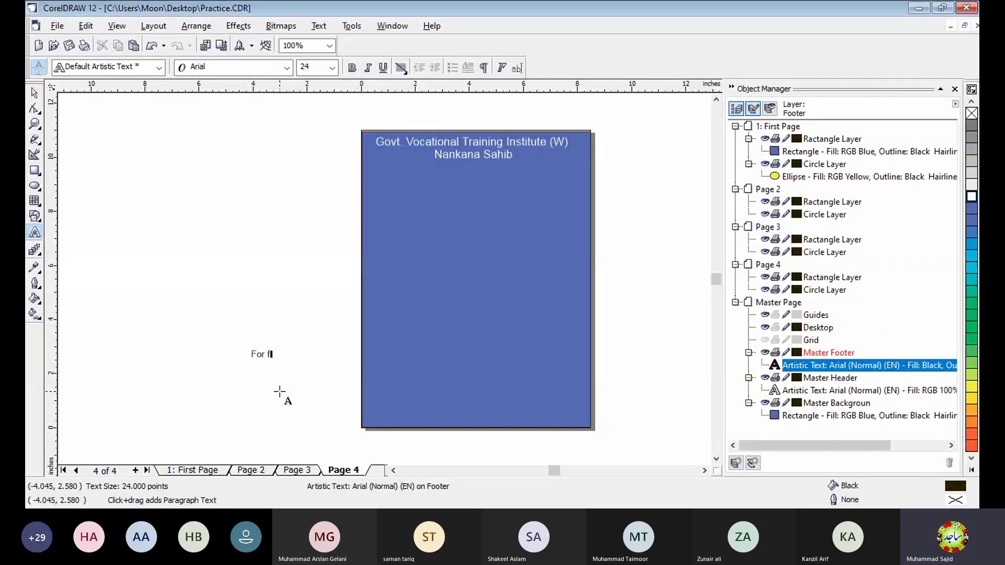
pyautogui.write('ur')
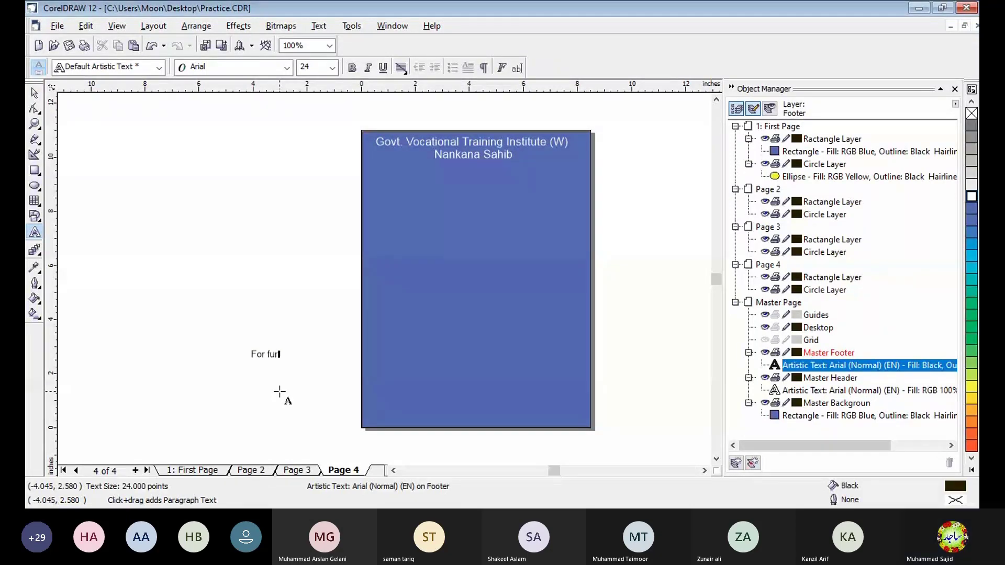
pyautogui.write('ther Detail')
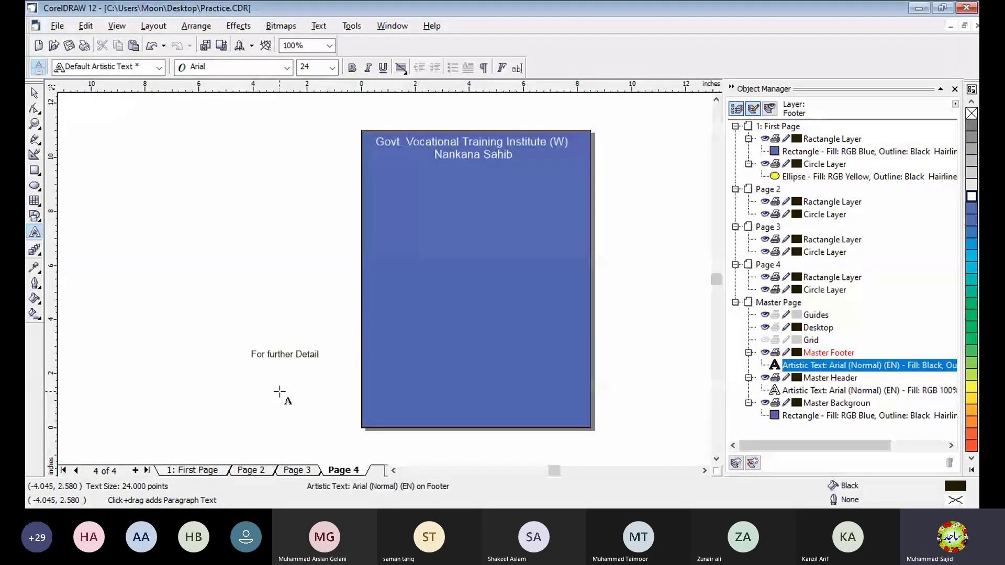
pyautogui.write(' Contact Us:')
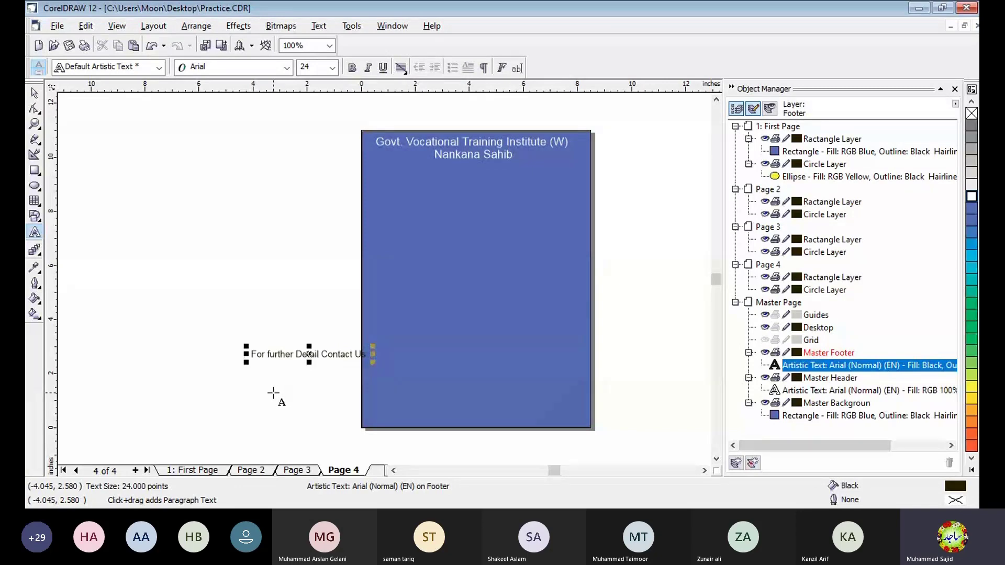
pyautogui.write(' 056-4')
pyautogui.press('BackSpace')
pyautogui.write('1234567')
# - Set the entire footer text to 36 pt and fill it with white
pyautogui.hotkey('ctrl', 'a')
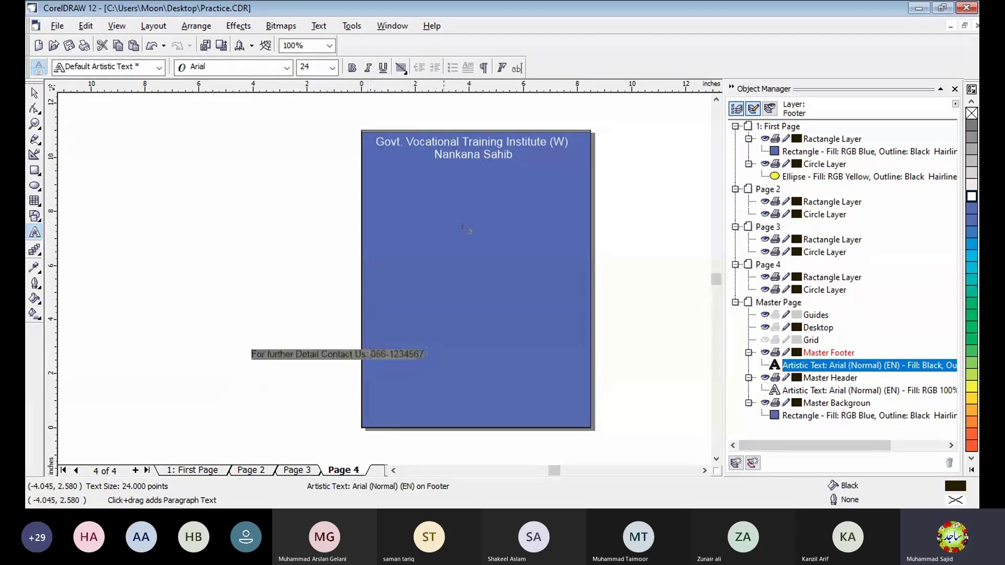
pyautogui.click(331, 68)
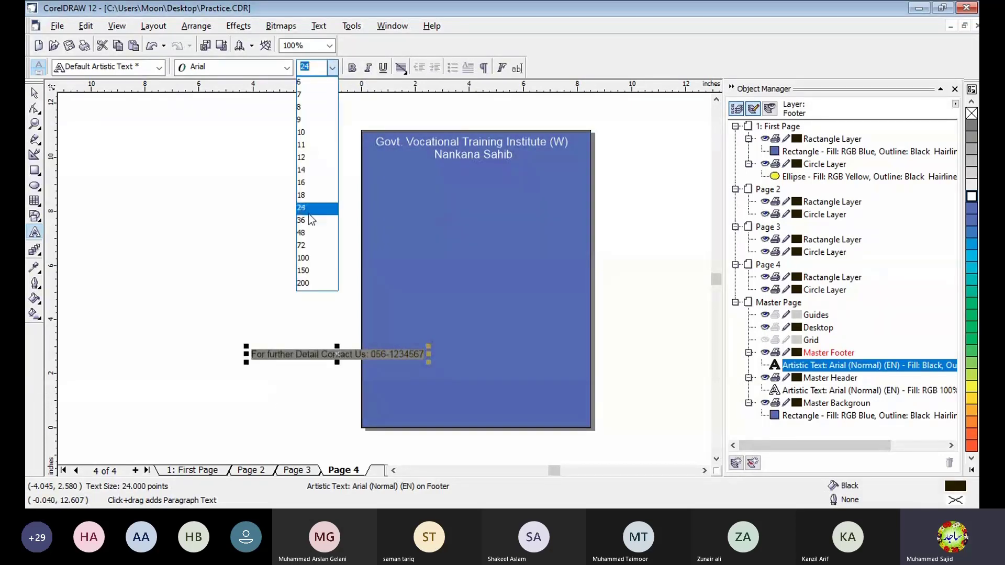
pyautogui.click(309, 220)
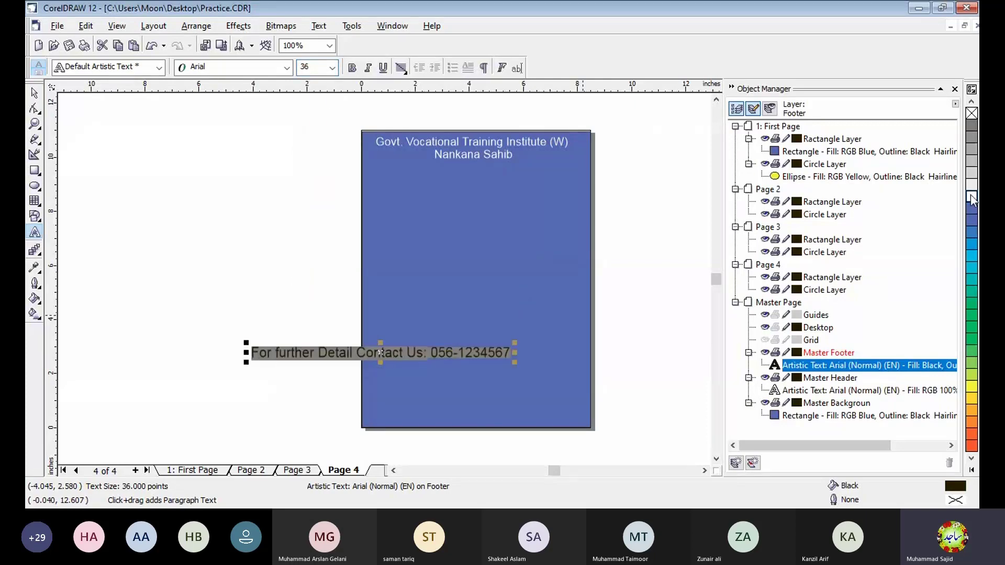
pyautogui.hotkey('ctrl', 'space')
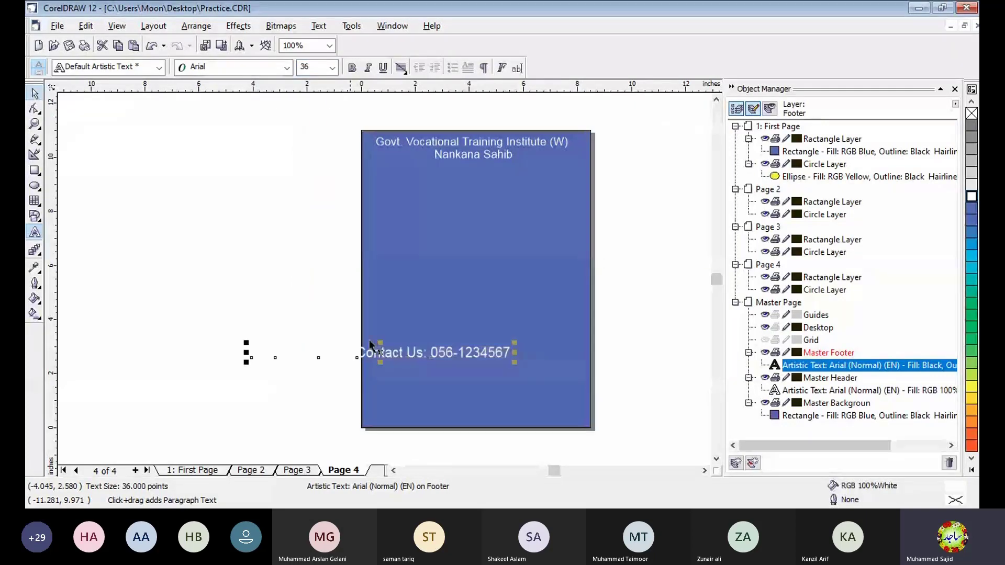
# - Reduce the footer text to 24 pt and position it near the page's lower edge, within the page width
pyautogui.moveTo(380, 352)
pyautogui.mouseDown()
pyautogui.moveTo(477, 394)
pyautogui.moveTo(477, 407)
pyautogui.mouseUp()
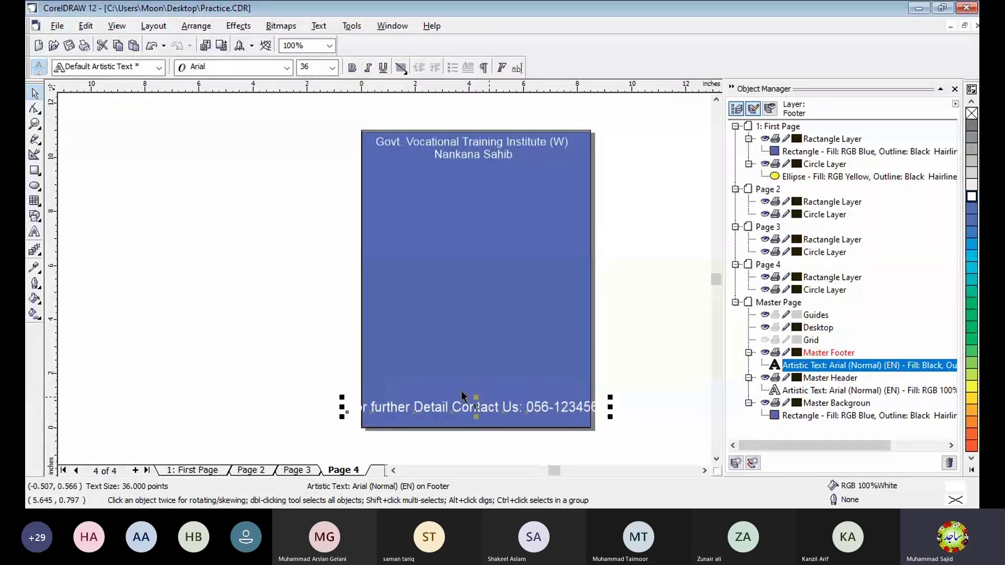
pyautogui.click(331, 68)
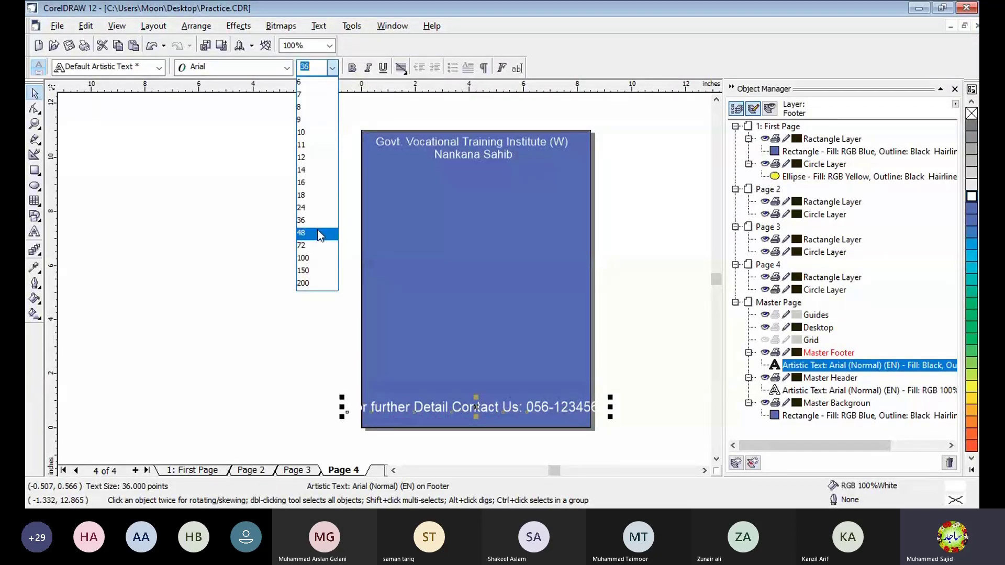
pyautogui.click(330, 233)
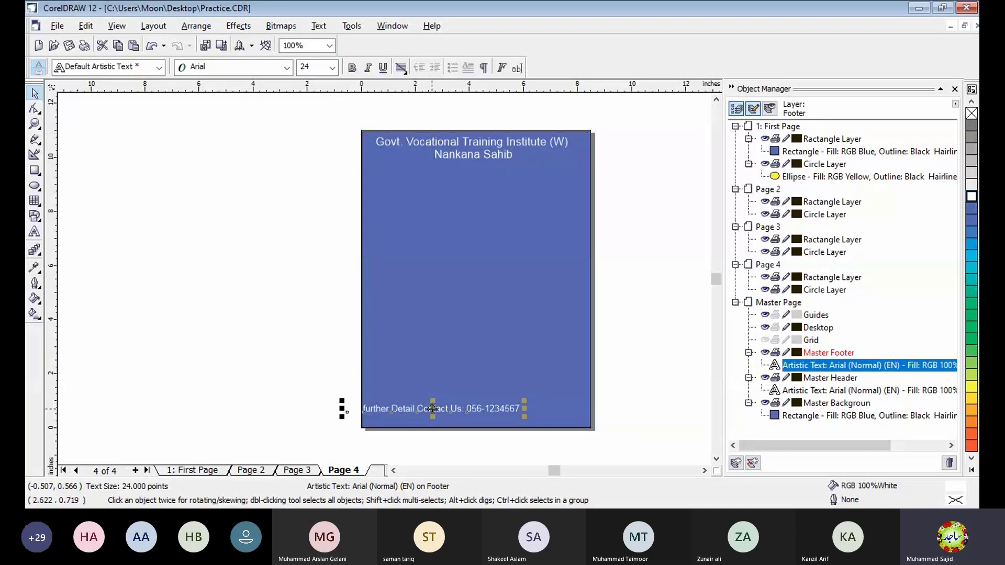
pyautogui.moveTo(433, 408); pyautogui.dragTo(483, 409)
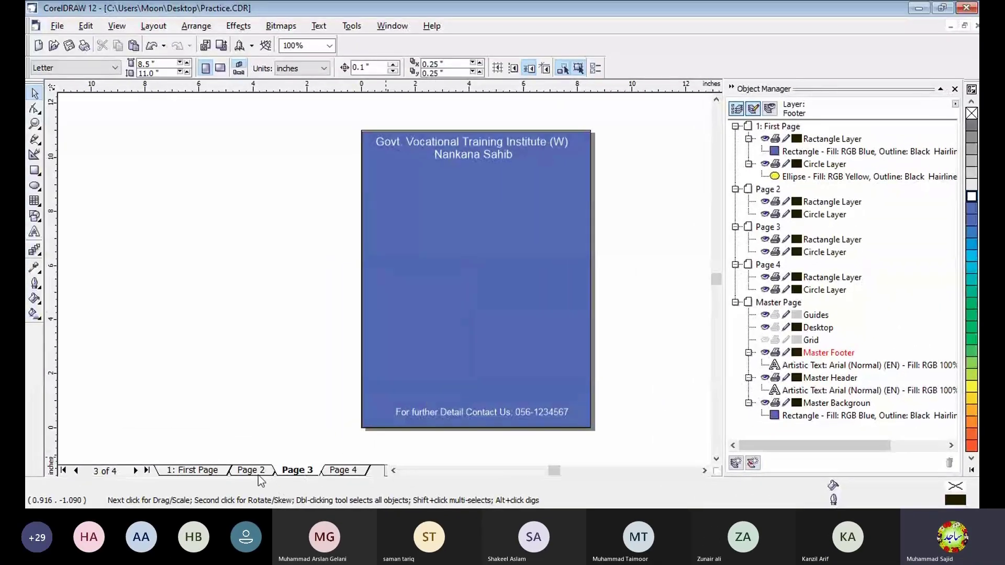
# - Display Page 2 and the First Page to check the master background, header and footer on them
pyautogui.click(251, 471)
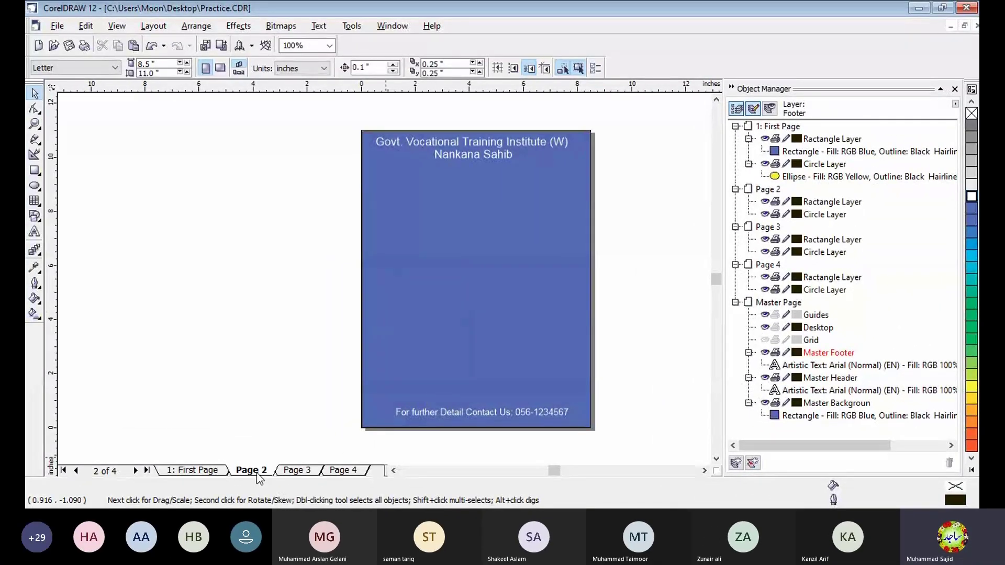
pyautogui.click(192, 471)
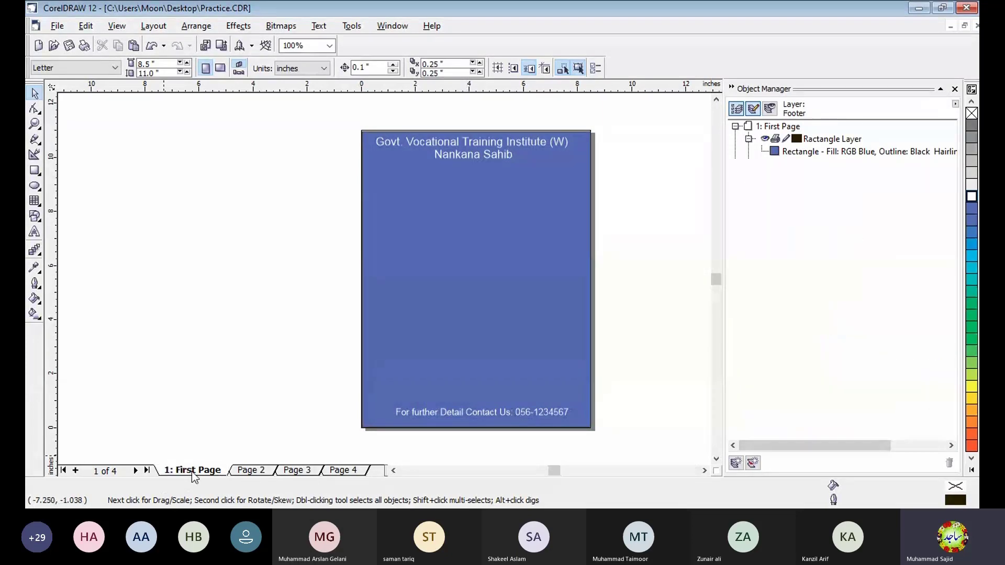
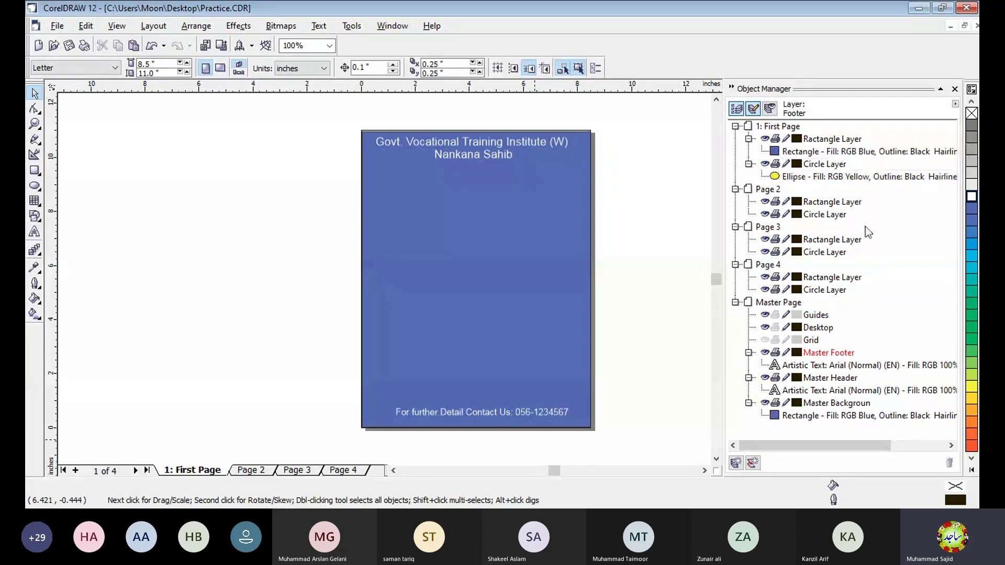
# - In the layers-only view, move Master Header, Master Footer and Master Backgroun below Circle Layer in that order, and restore the page-by-page view
pyautogui.click(844, 152)
pyautogui.click(843, 176)
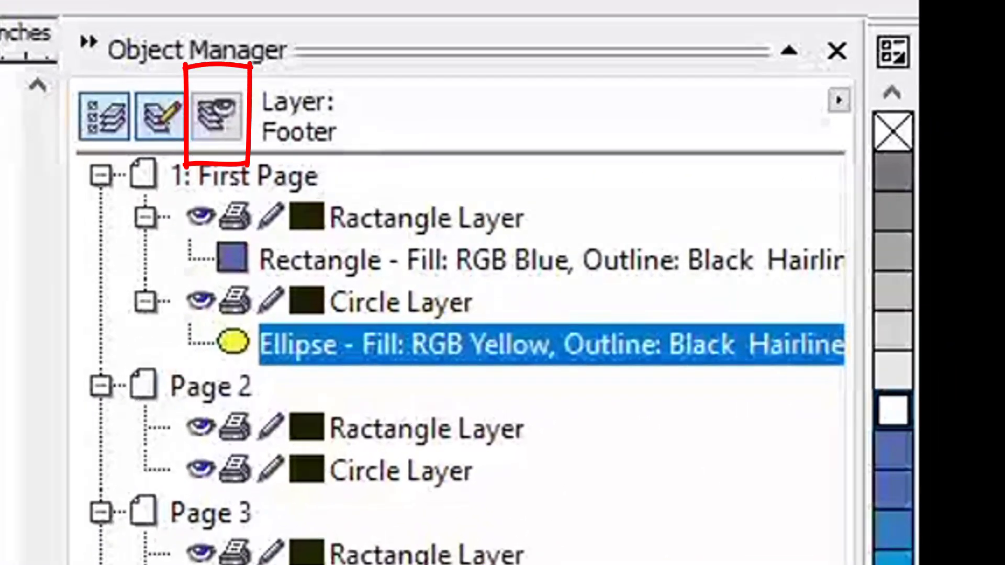
pyautogui.click(226, 143)
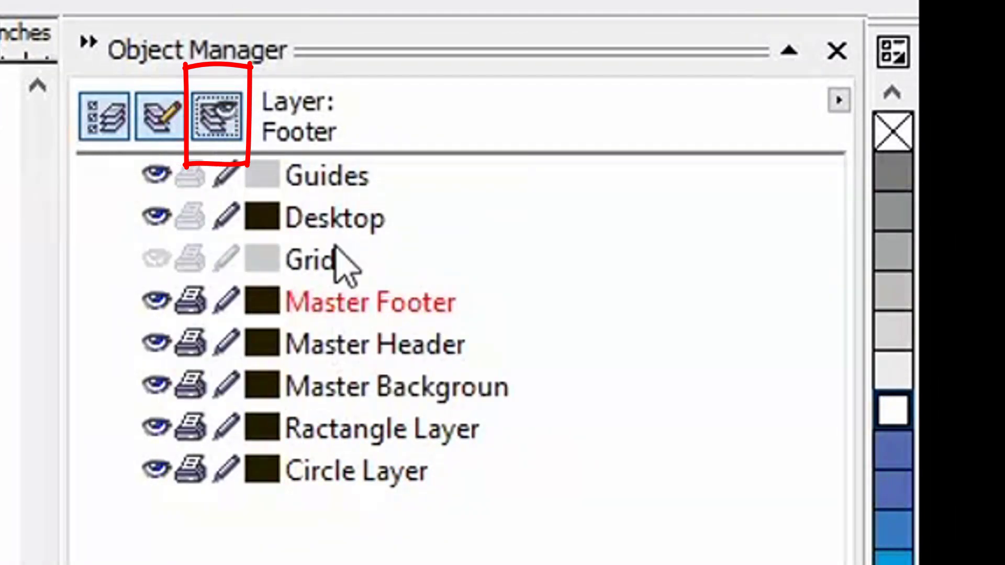
pyautogui.click(342, 309)
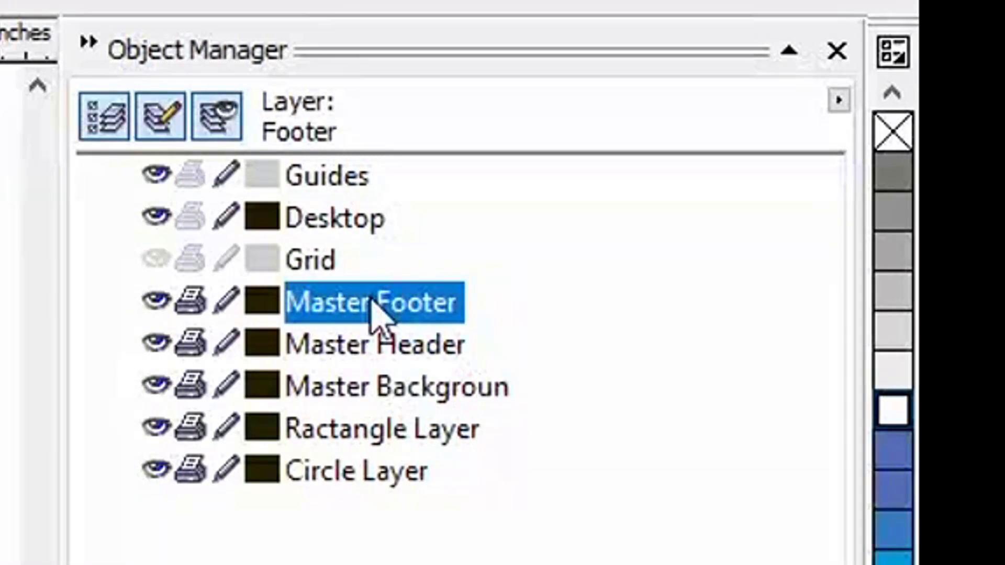
pyautogui.moveTo(372, 307); pyautogui.dragTo(375, 487)
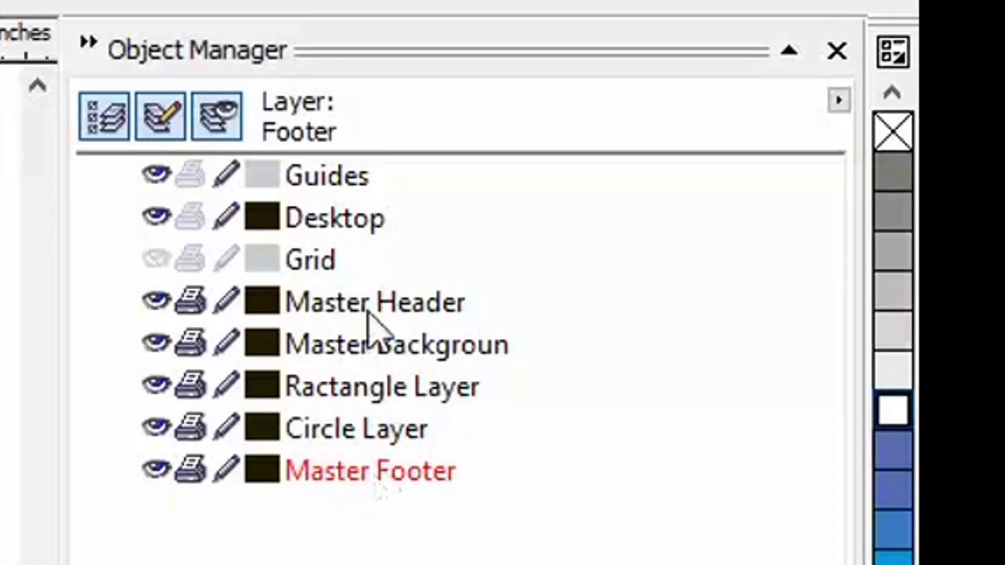
pyautogui.moveTo(370, 313); pyautogui.dragTo(377, 451)
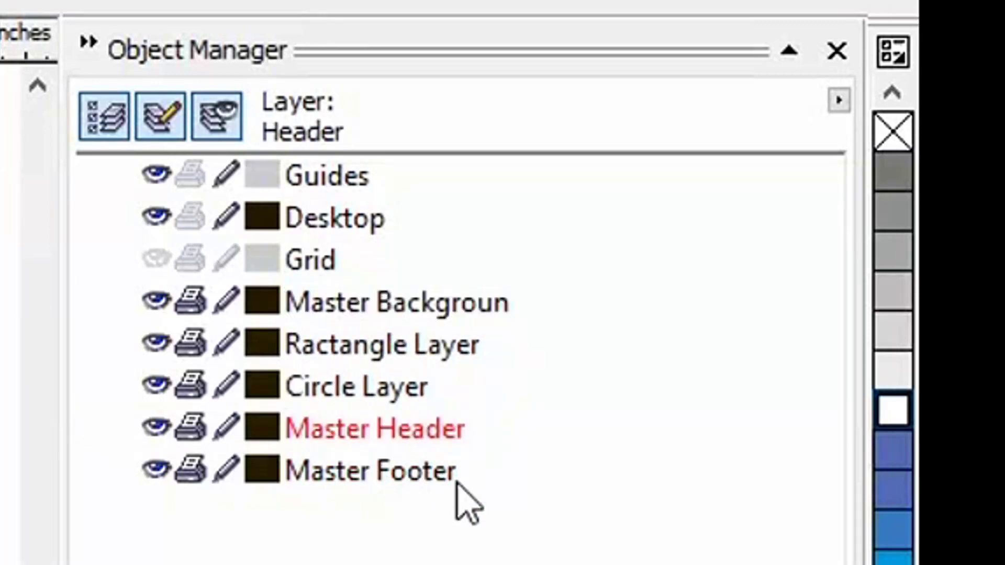
pyautogui.click(403, 308)
pyautogui.moveTo(413, 301); pyautogui.dragTo(394, 486)
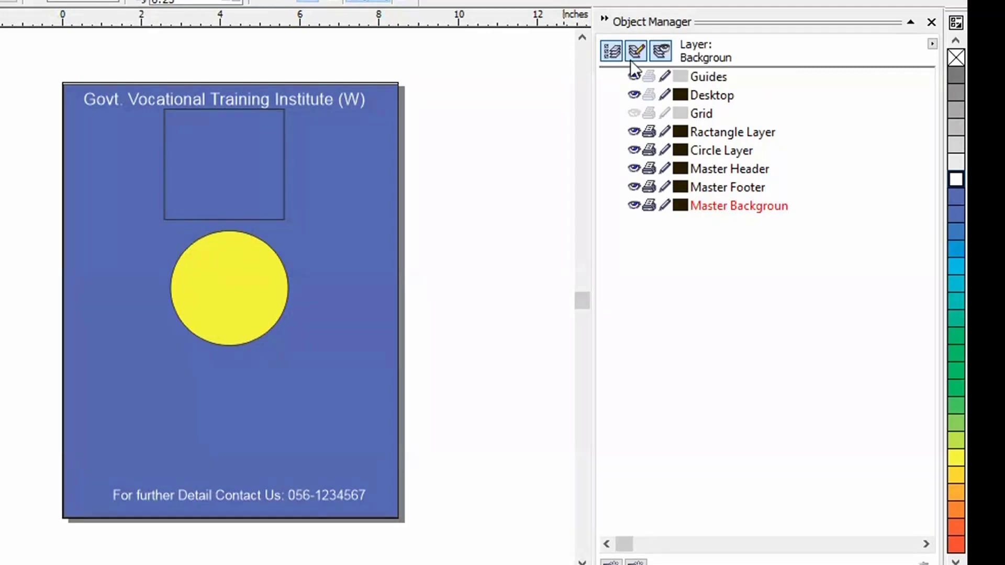
pyautogui.click(661, 50)
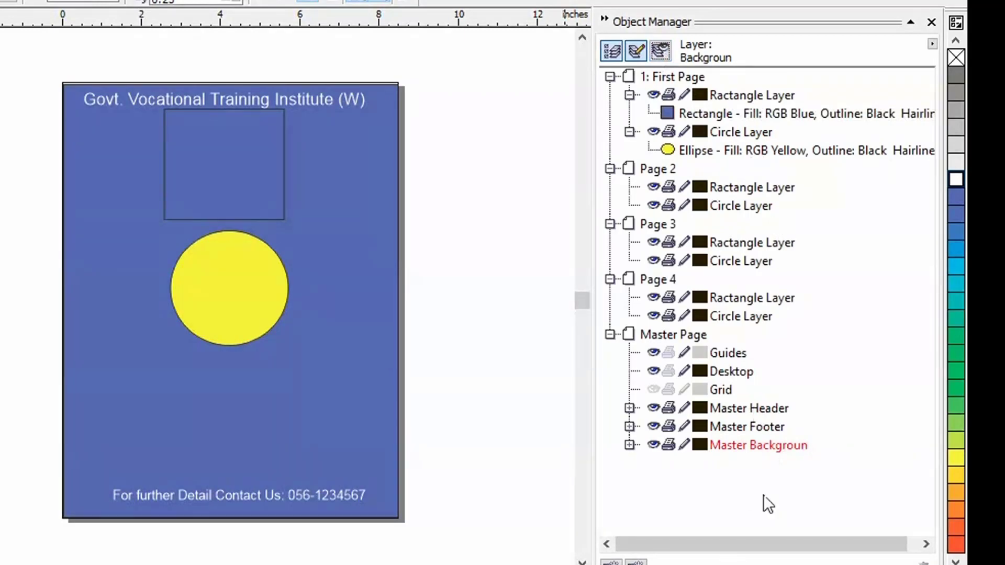
# - Go through the Master Page's layers one by one, from Guides to Master Backgroun, to review their order
pyautogui.click(729, 353)
pyautogui.click(735, 372)
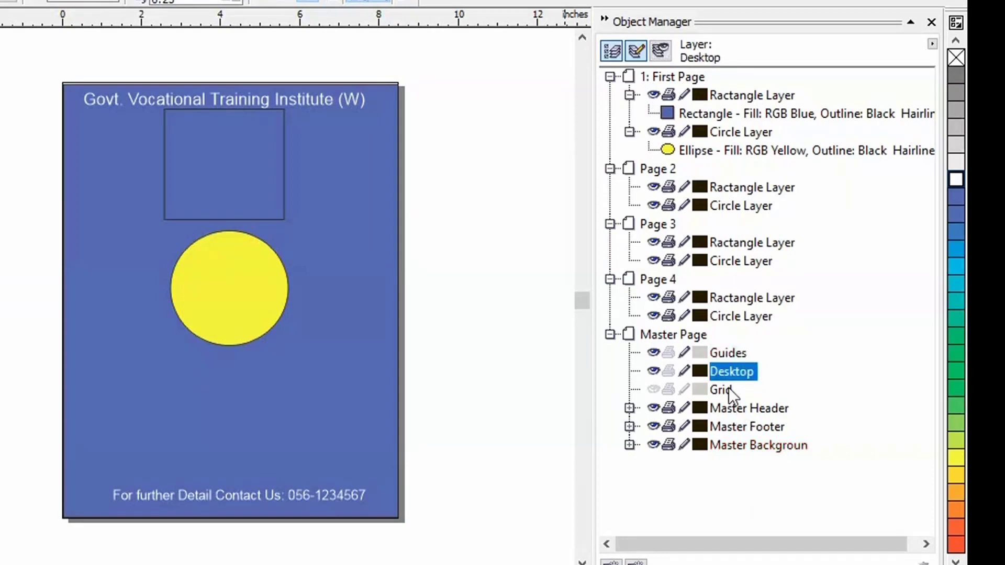
pyautogui.click(729, 392)
pyautogui.click(764, 402)
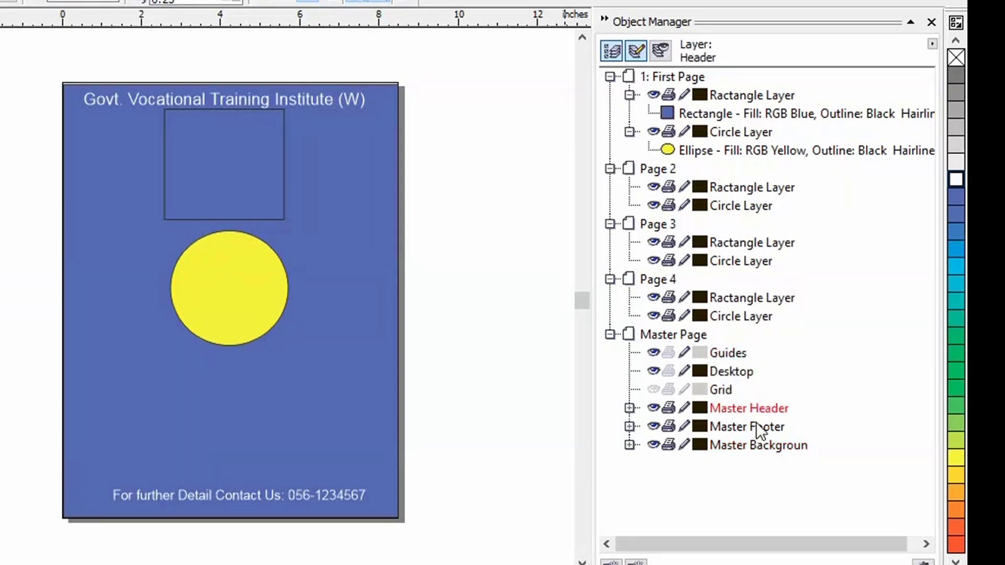
pyautogui.click(755, 430)
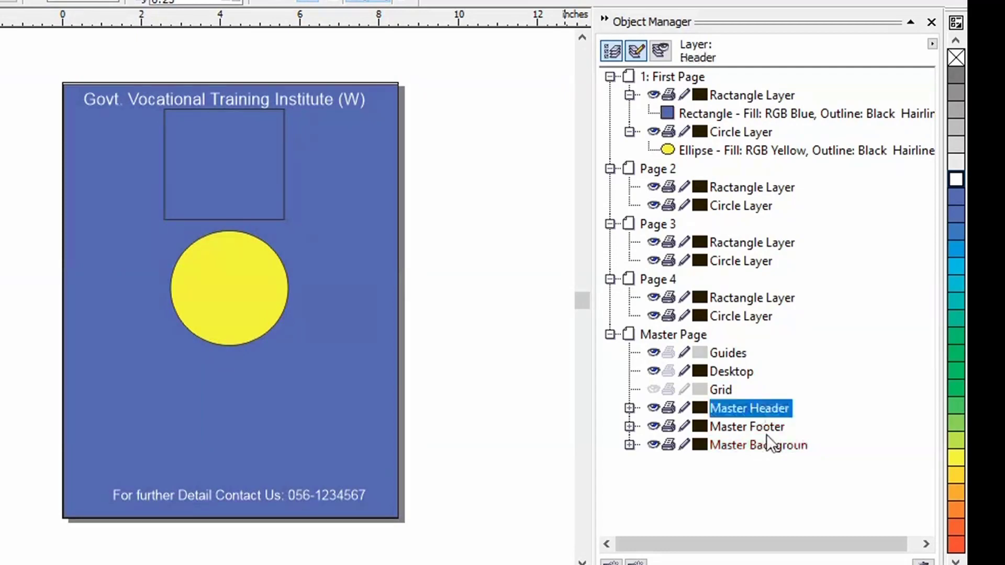
pyautogui.click(774, 445)
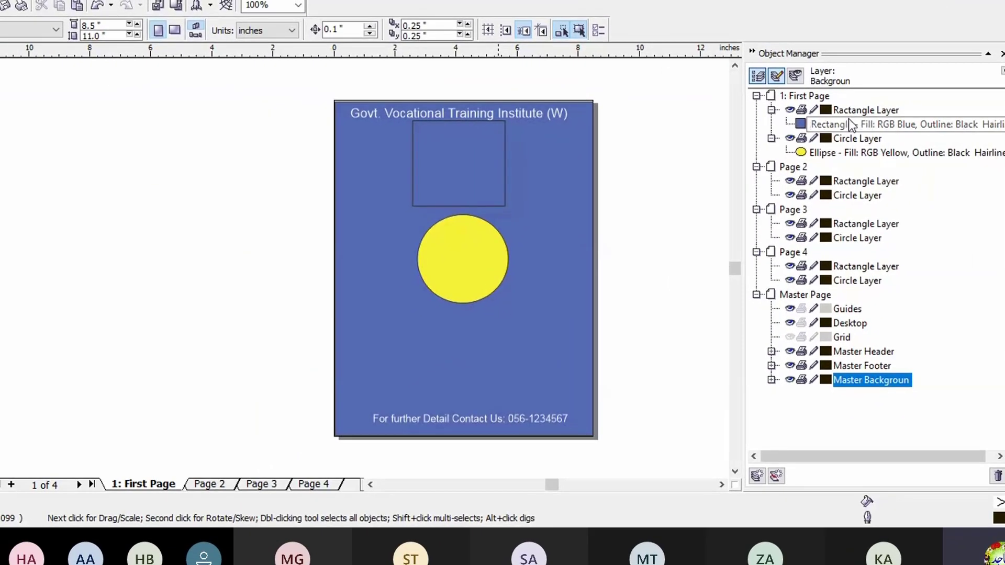
# - Fill the First Page's rectangle with green (RGB 100%G 40%B) and move it below the yellow circle, slightly overlapping the circle's lower edge
pyautogui.click(851, 125)
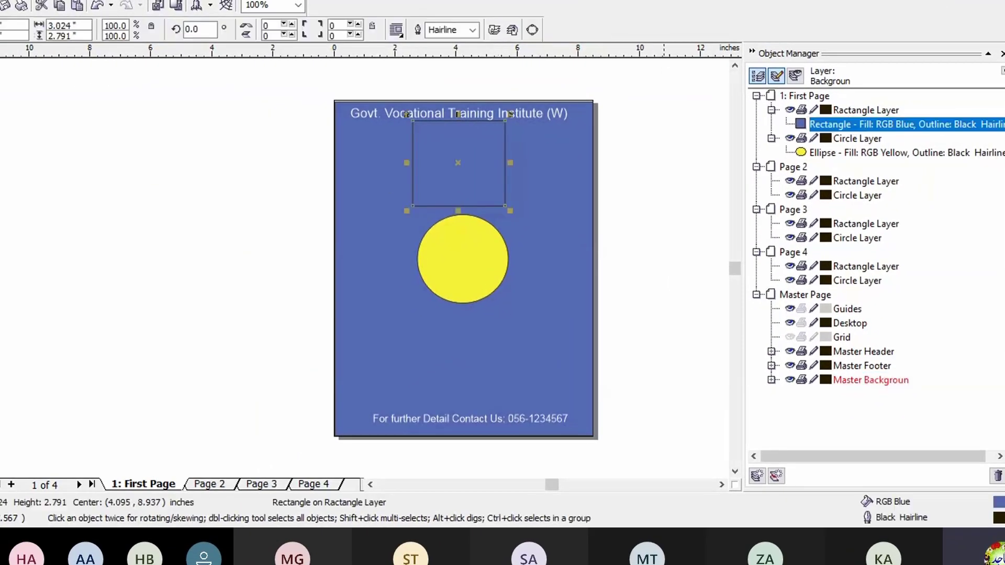
pyautogui.click(1004, 431)
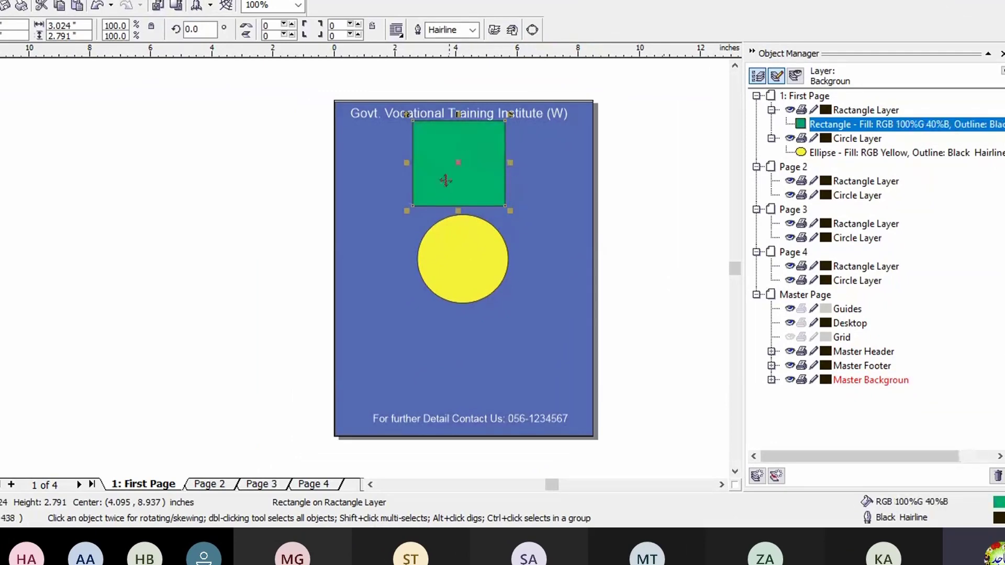
pyautogui.moveTo(445, 180); pyautogui.dragTo(453, 345)
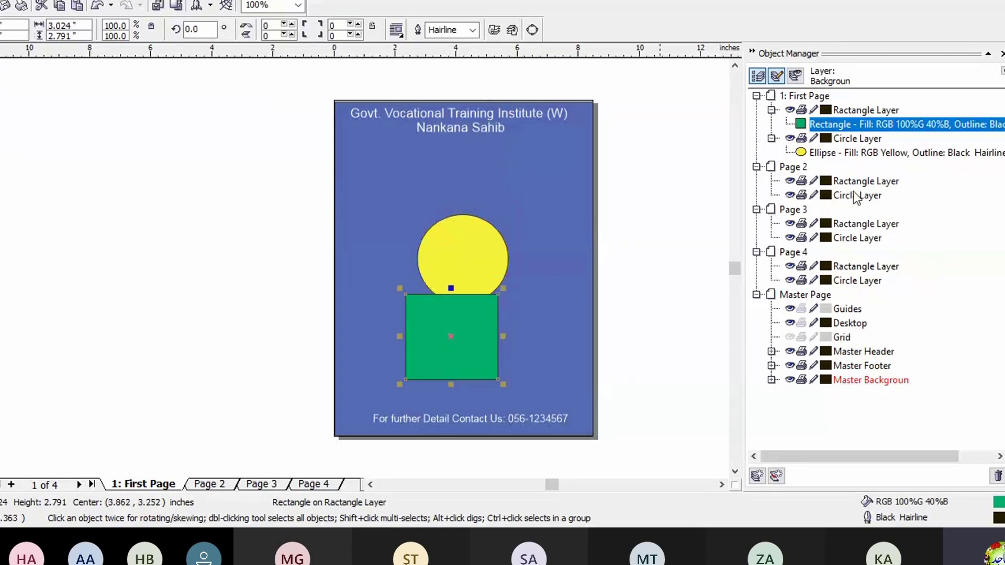
# - On Page 2, draw a parallelogram about 2.95 by 3.95 inches mid-page on the Master Backgroun layer and fill it with white
pyautogui.click(794, 168)
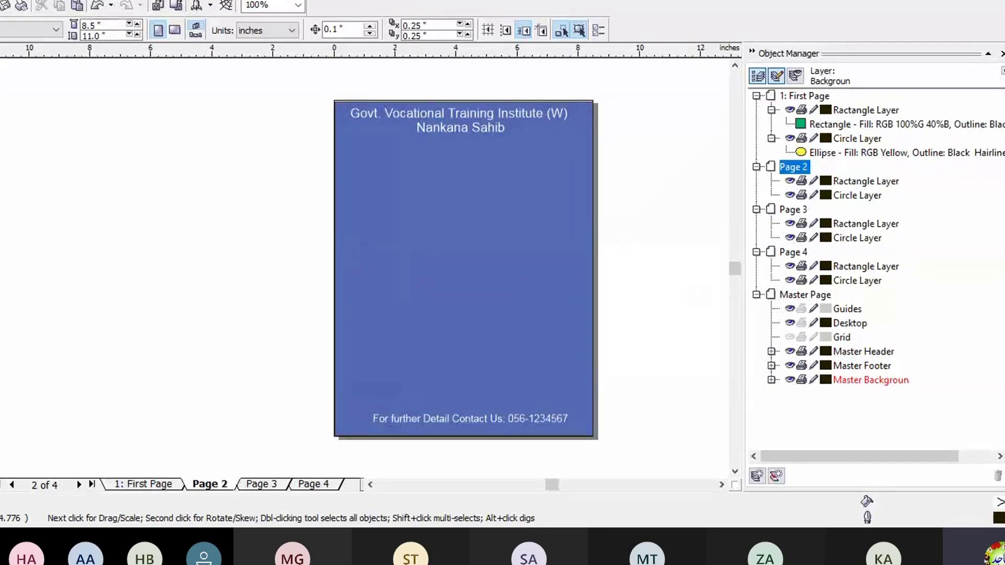
pyautogui.click(35, 216)
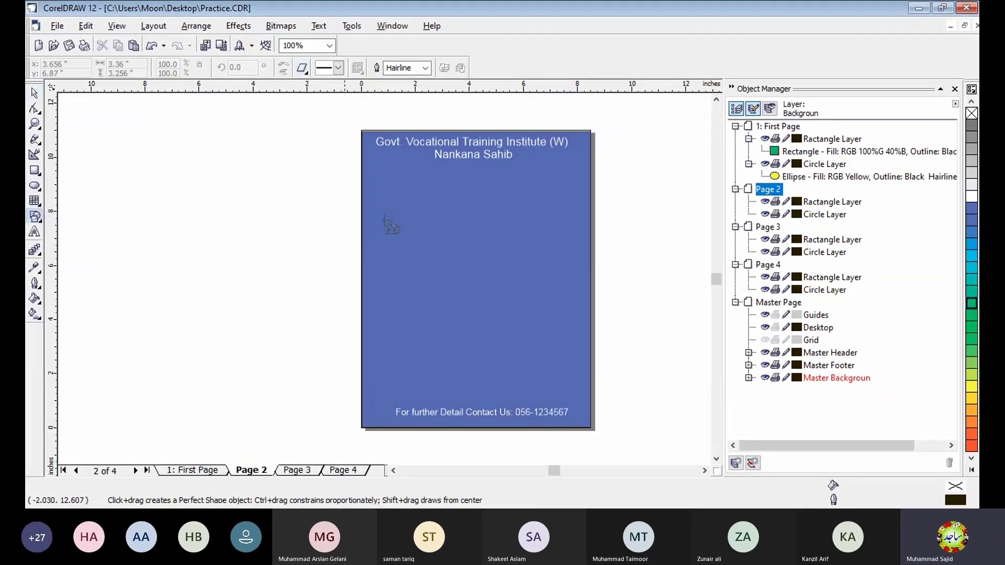
pyautogui.click(302, 69)
pyautogui.click(309, 100)
pyautogui.moveTo(430, 236); pyautogui.dragTo(511, 343)
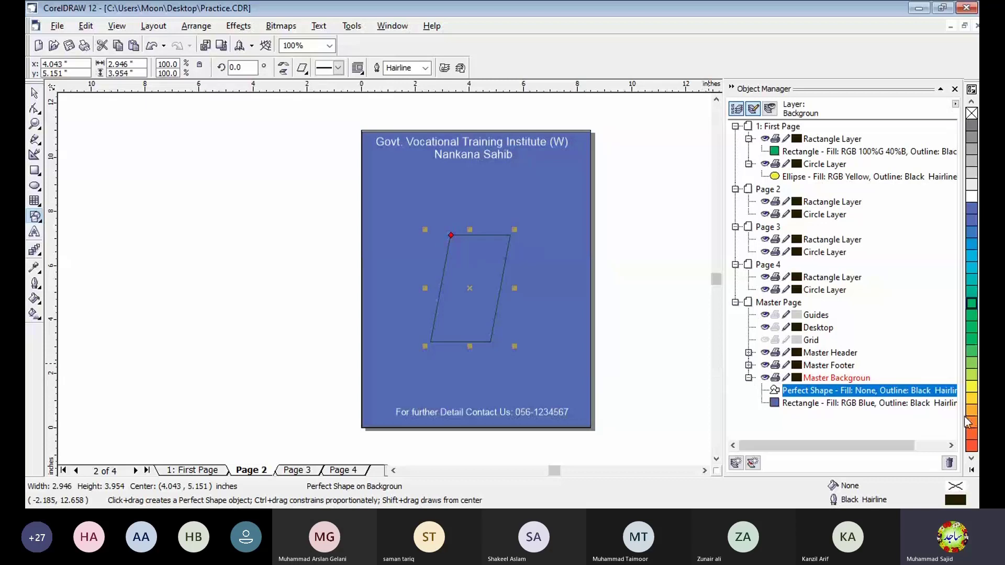
pyautogui.click(972, 196)
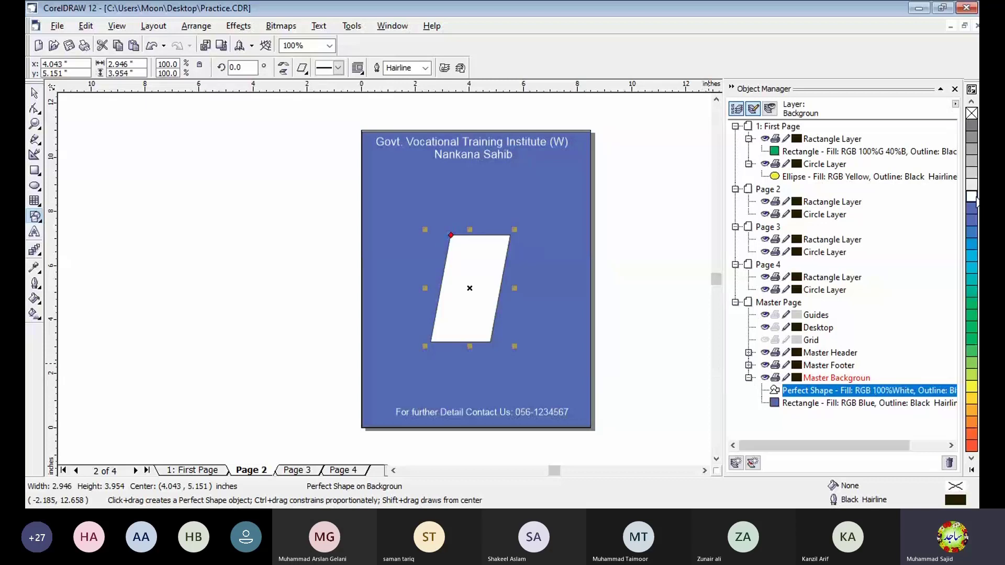
# - Compare Page 3 with Page 2, then delete the white parallelogram from the Master Backgroun layer
pyautogui.click(767, 227)
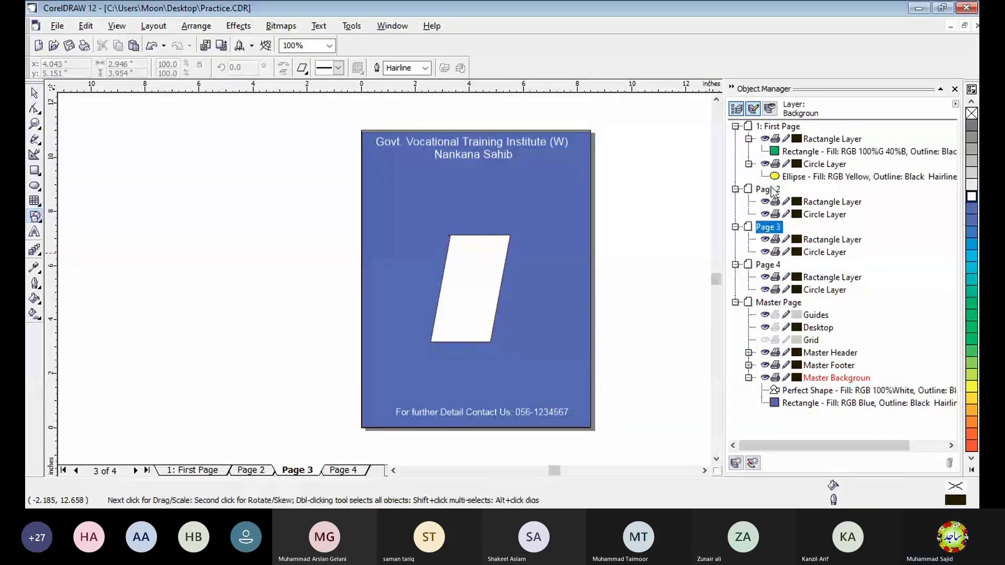
pyautogui.click(769, 189)
pyautogui.click(770, 228)
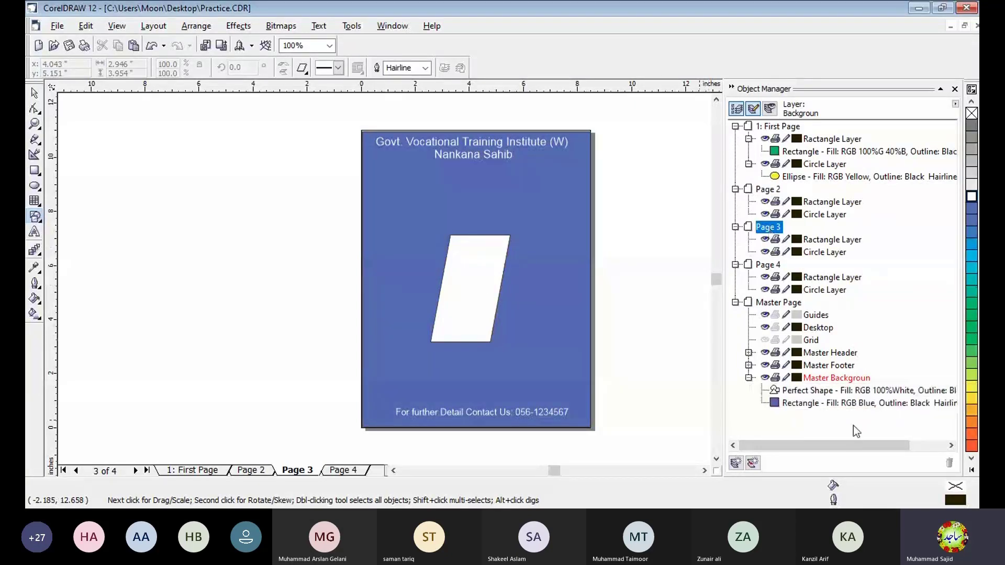
pyautogui.click(840, 391)
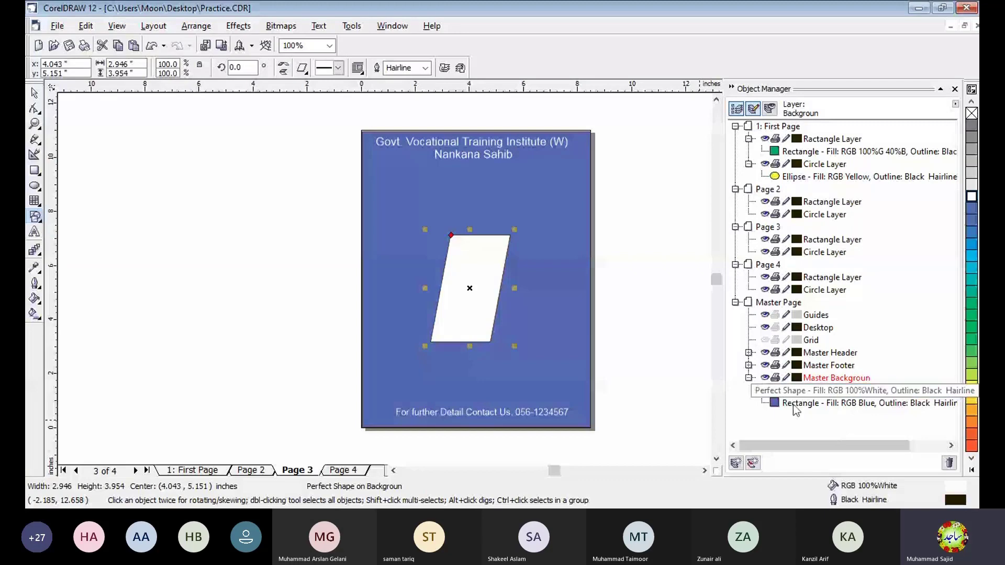
pyautogui.press('Delete')
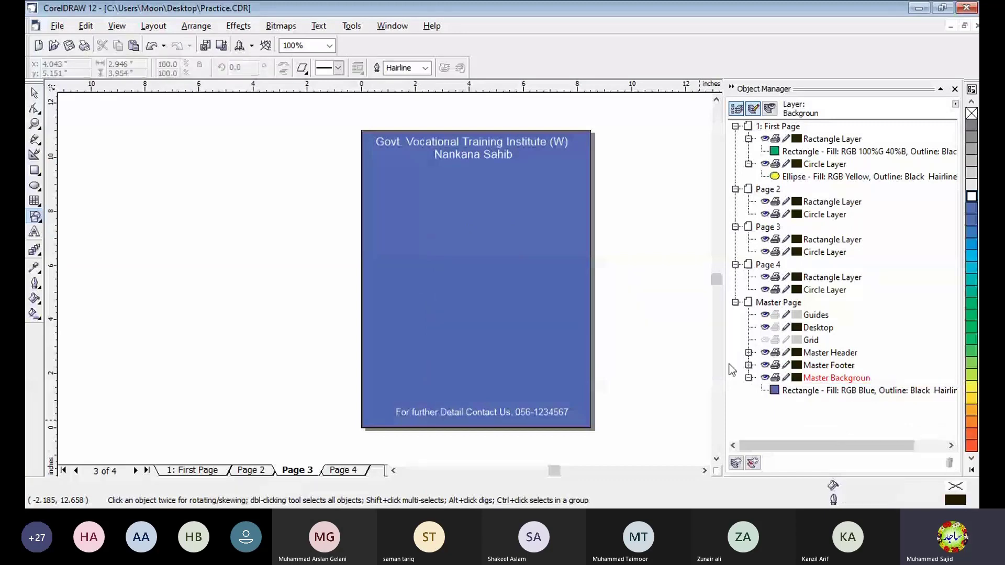
# - On Page 2's Ractangle Layer, draw a parallelogram about 2.48 by 3.05 inches near the page's middle and fill it with white
pyautogui.click(761, 192)
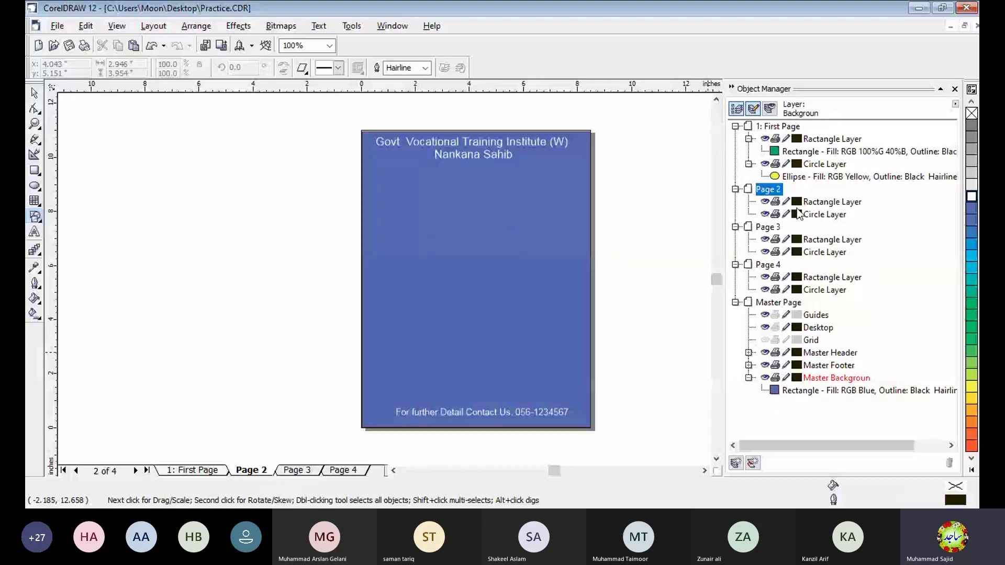
pyautogui.click(824, 215)
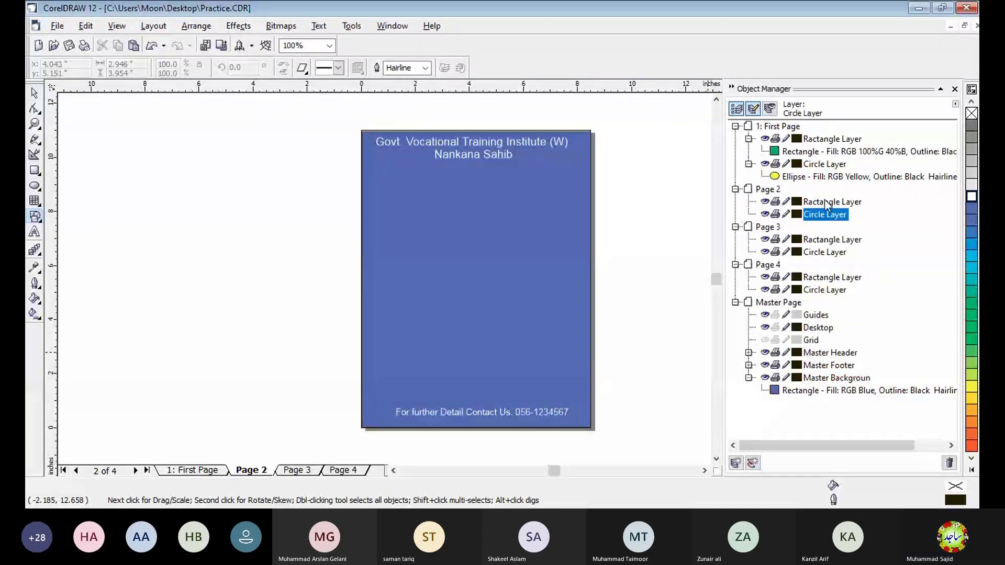
pyautogui.click(820, 203)
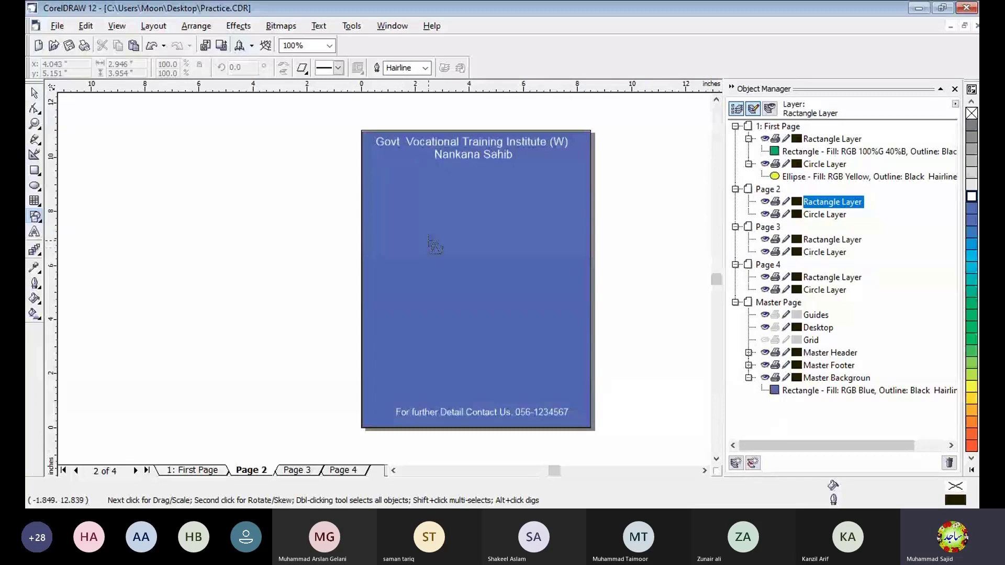
pyautogui.moveTo(444, 244); pyautogui.dragTo(516, 330)
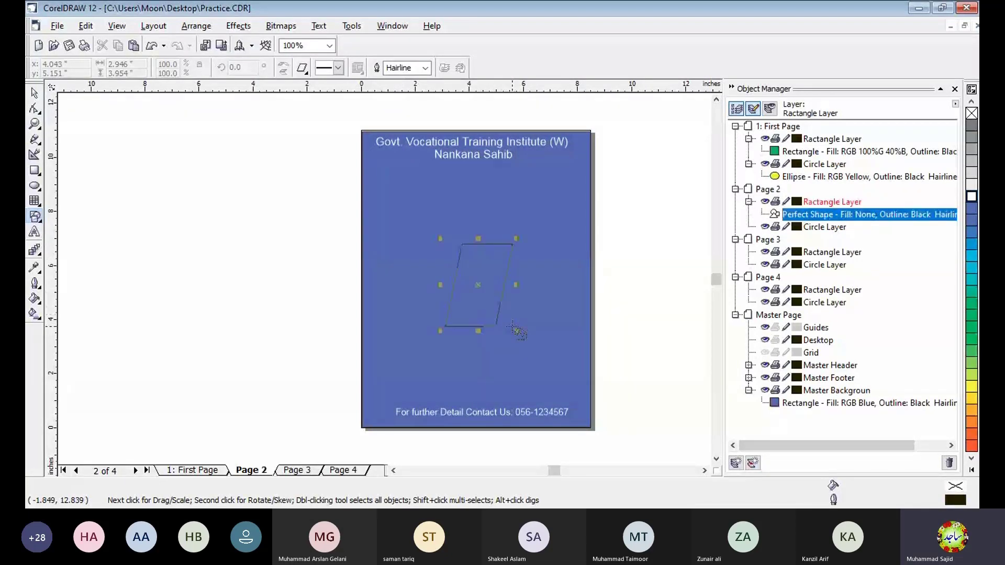
pyautogui.click(972, 198)
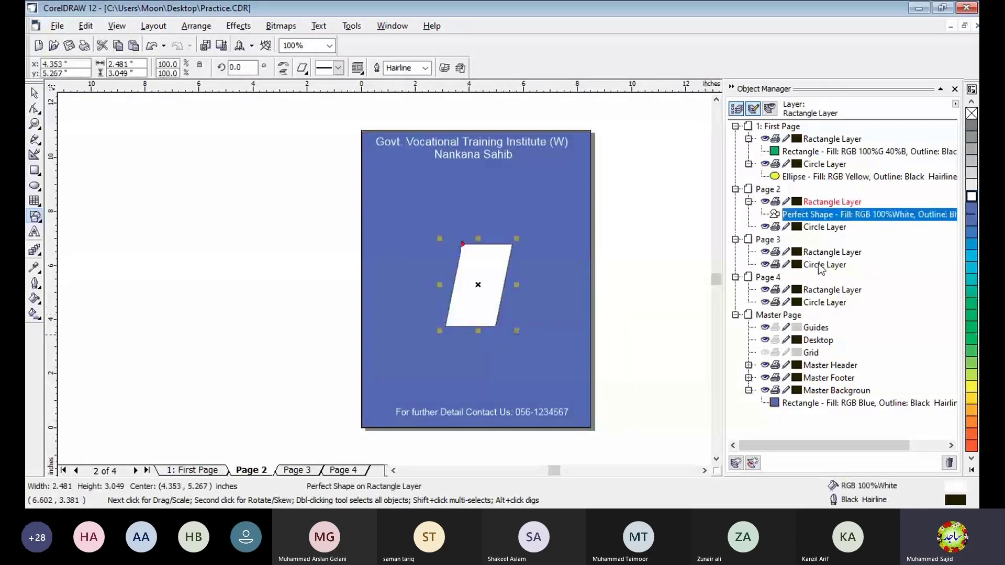
# - On Page 3's Circle Layer, draw an ellipse about 3.8 by 3.3 inches near the page's middle and fill it with white
pyautogui.click(767, 240)
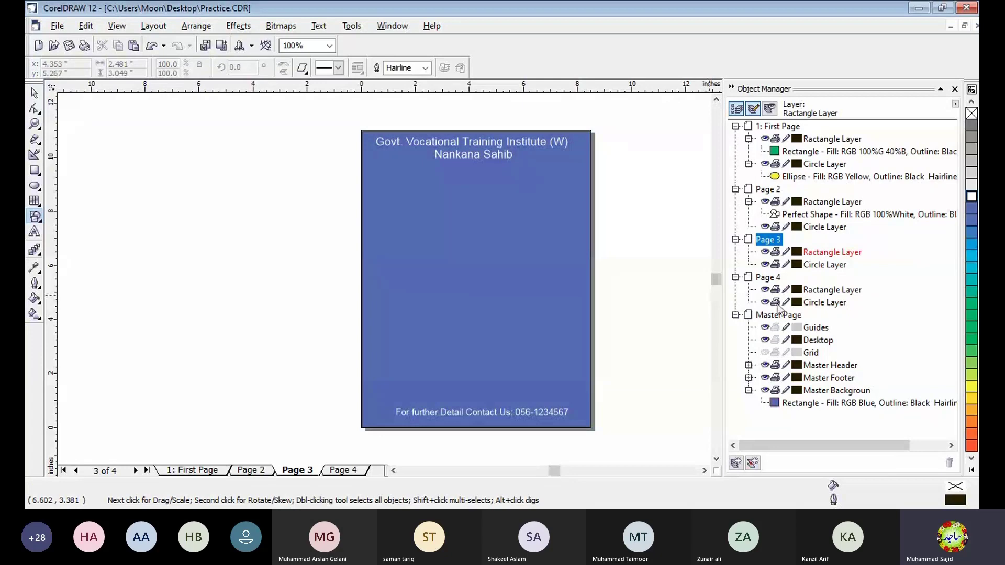
pyautogui.click(833, 265)
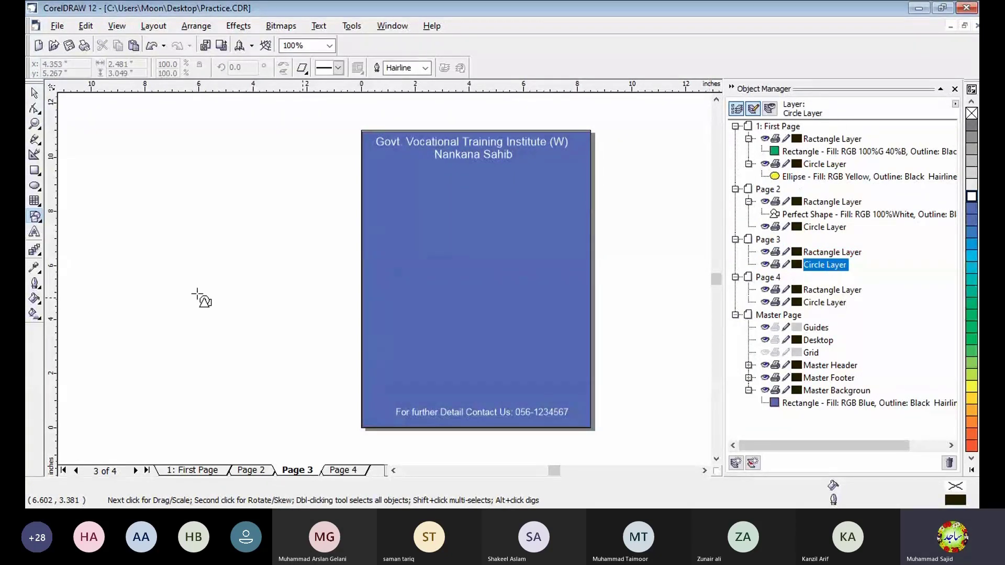
pyautogui.click(34, 187)
pyautogui.moveTo(409, 222); pyautogui.dragTo(511, 312)
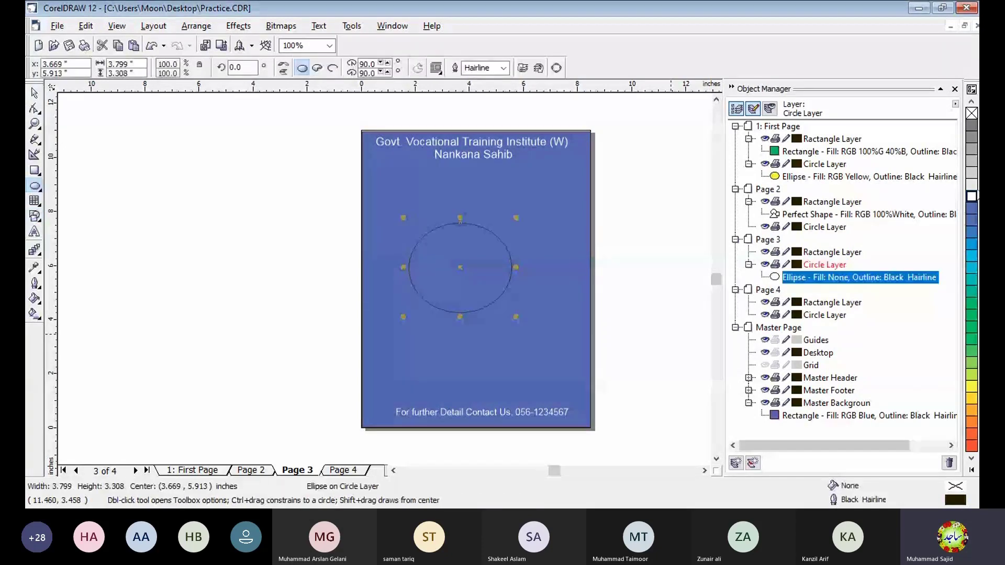
pyautogui.click(971, 197)
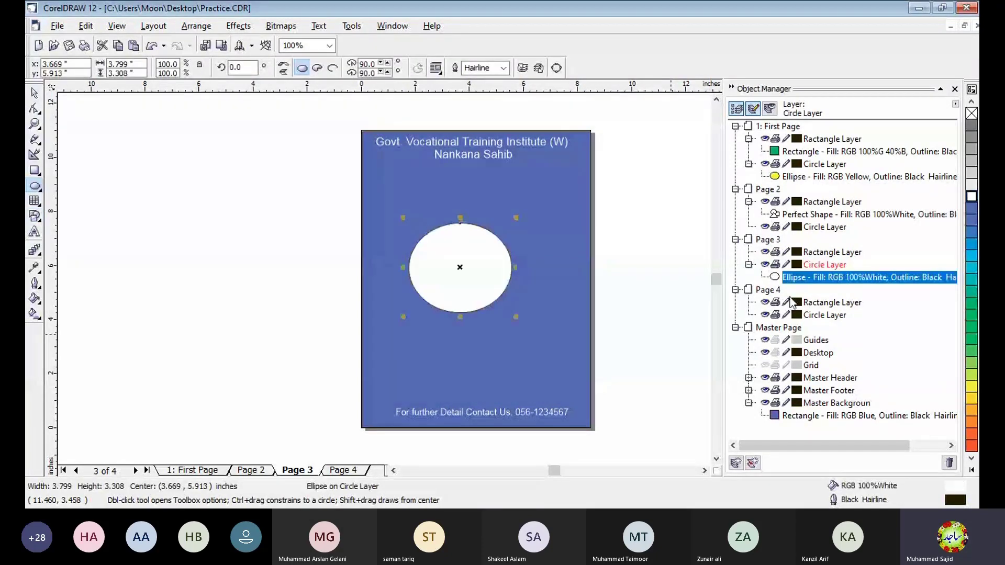
# - On Page 4's Circle Layer, draw a heart about 2.97 by 3.57 inches near the page's middle and fill it with white
pyautogui.click(771, 290)
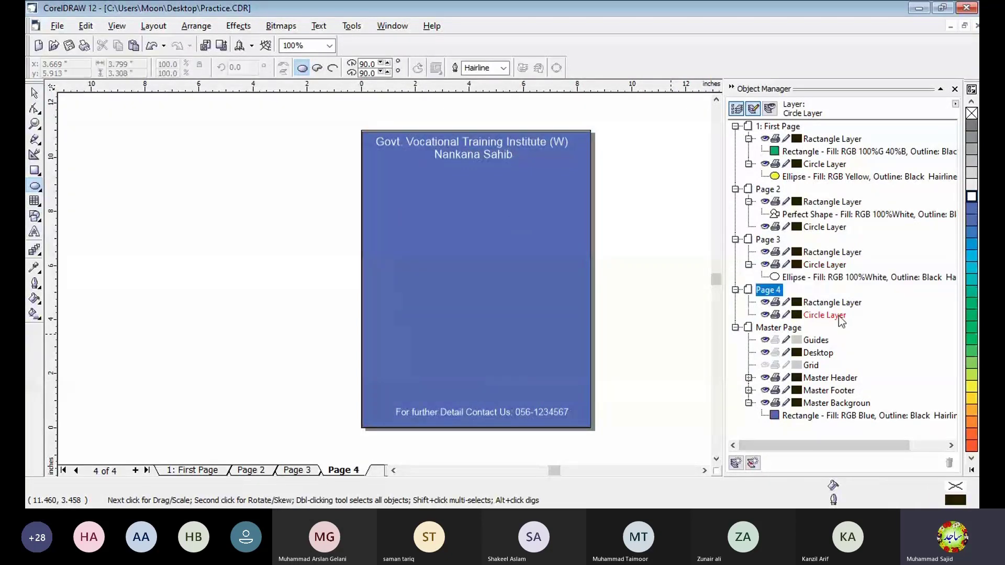
pyautogui.click(830, 305)
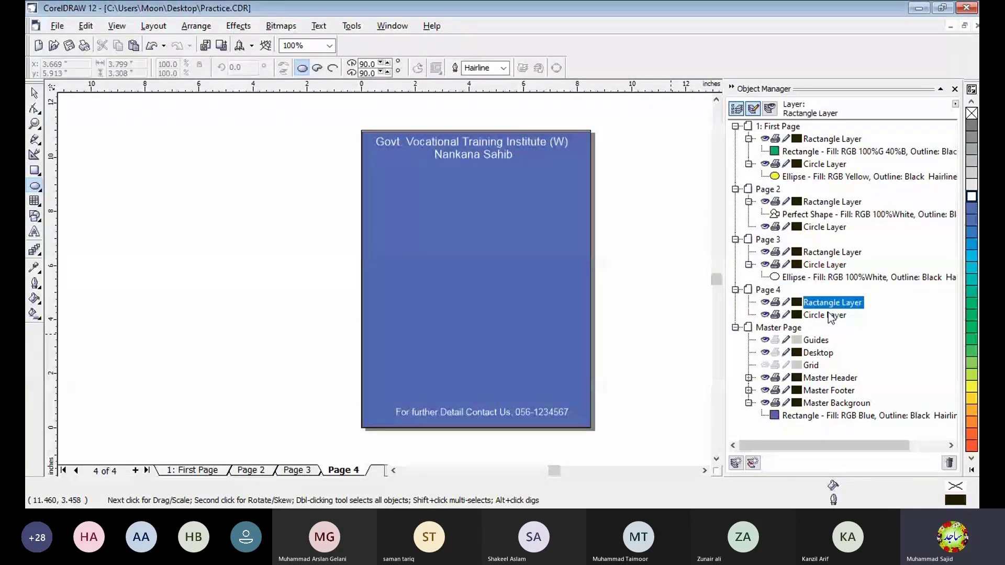
pyautogui.click(830, 316)
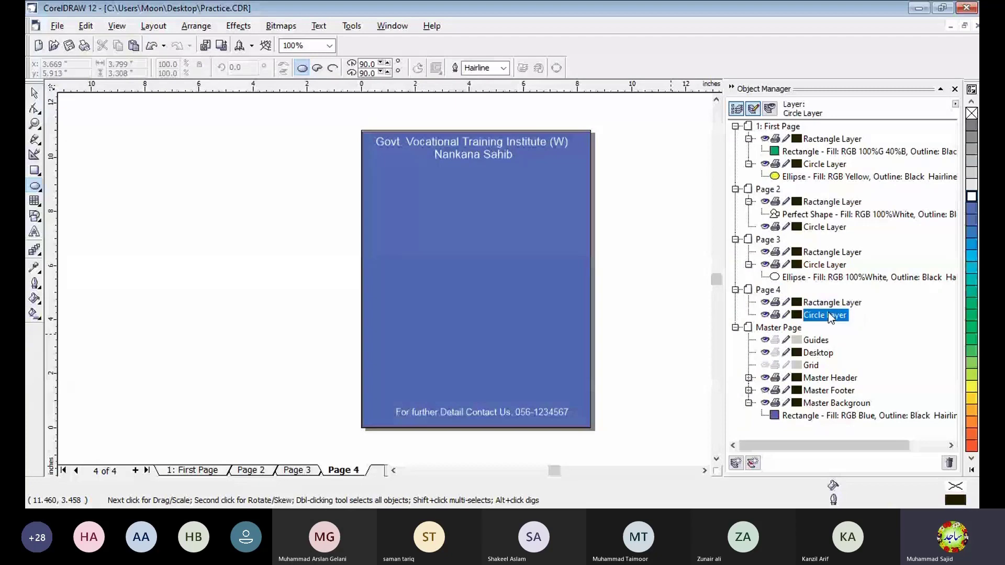
pyautogui.click(34, 216)
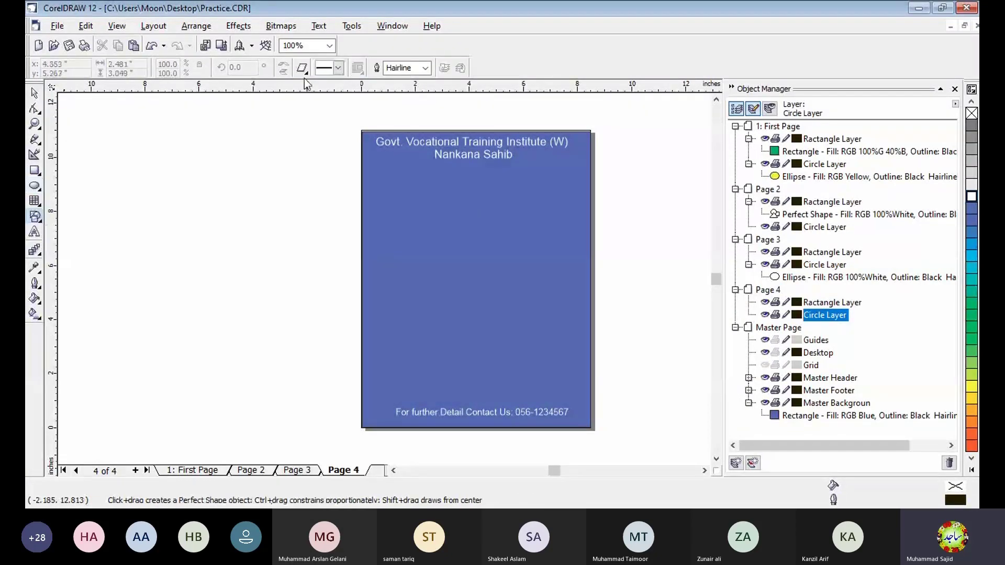
pyautogui.click(303, 69)
pyautogui.click(324, 143)
pyautogui.moveTo(434, 226); pyautogui.dragTo(520, 323)
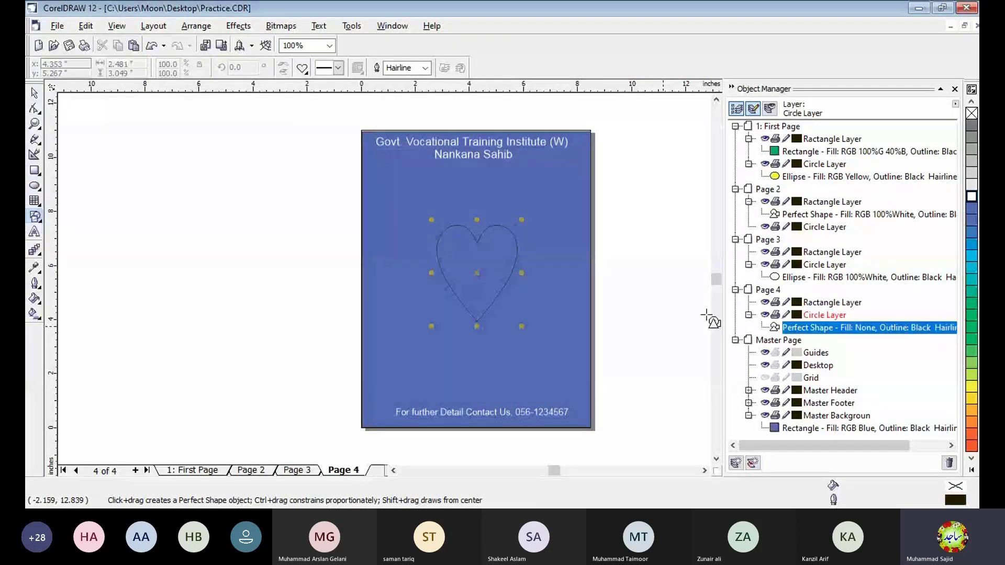
pyautogui.click(971, 197)
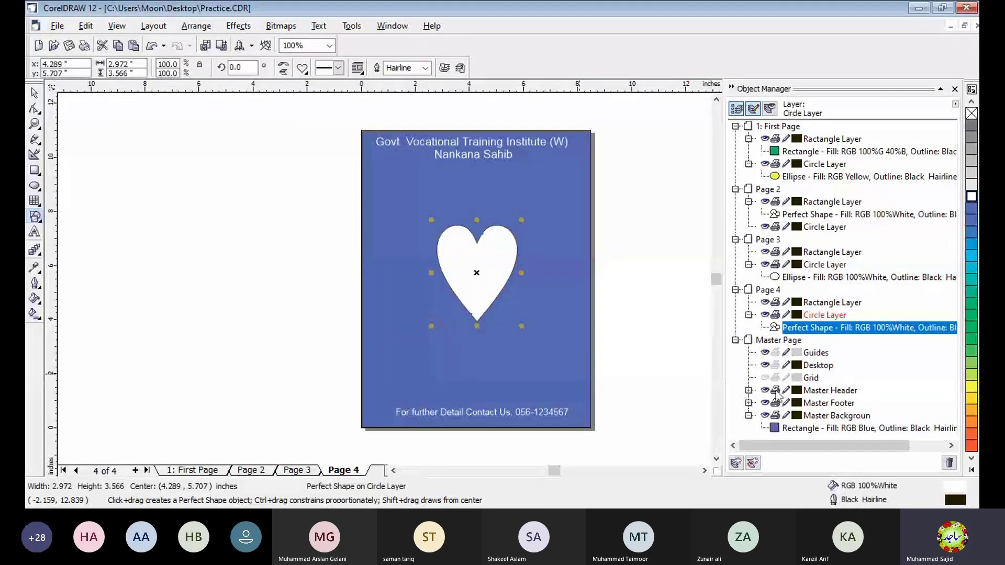
# - Review First Page, Page 2, Page 3 and Page 4 in turn to compare their individual shapes and shared master content
pyautogui.click(208, 473)
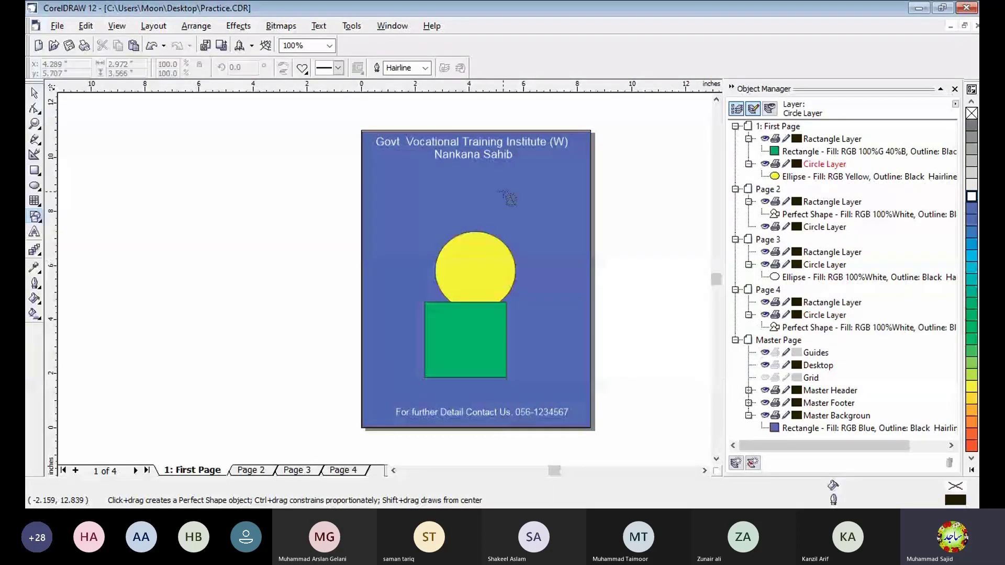
pyautogui.click(242, 471)
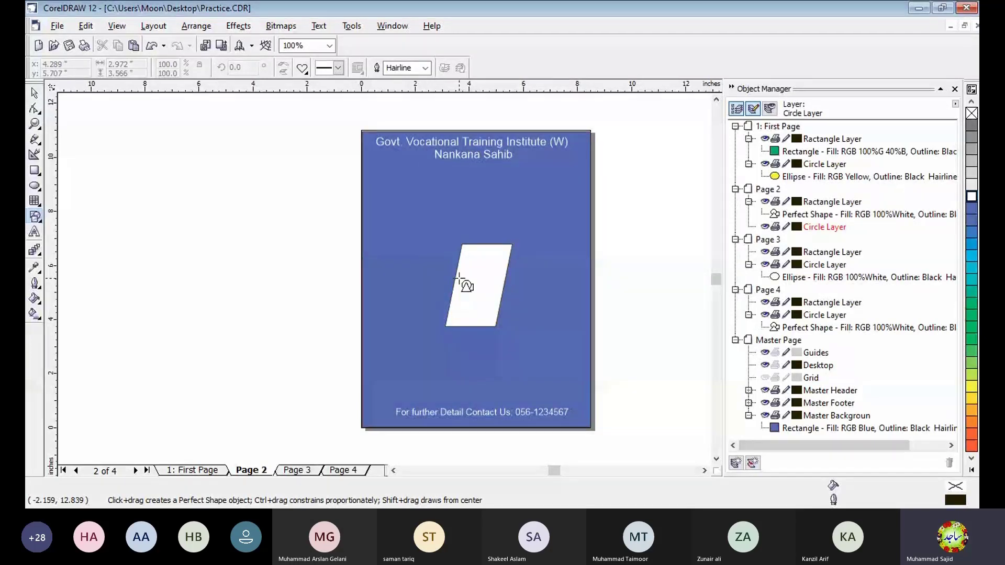
pyautogui.click(296, 470)
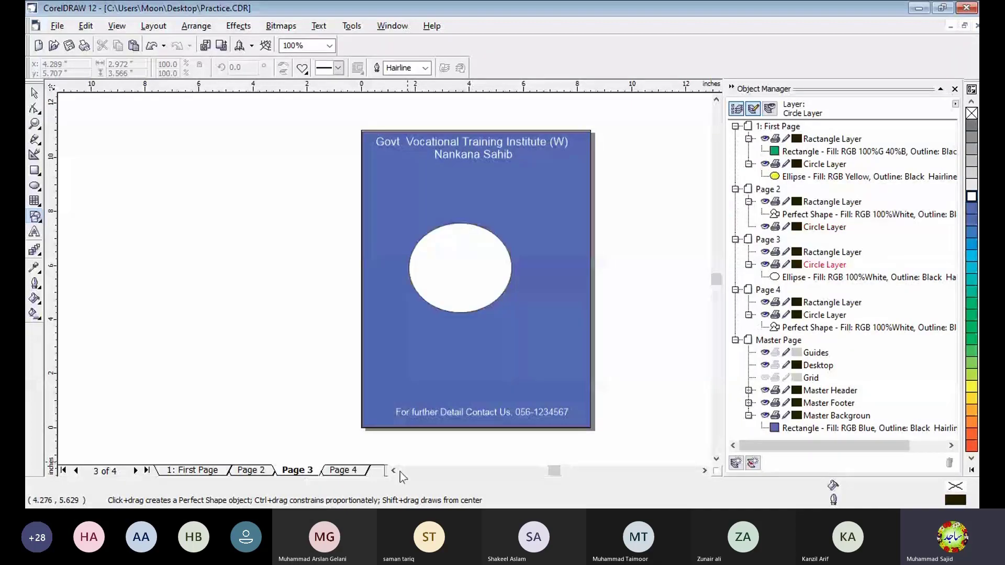
pyautogui.click(343, 470)
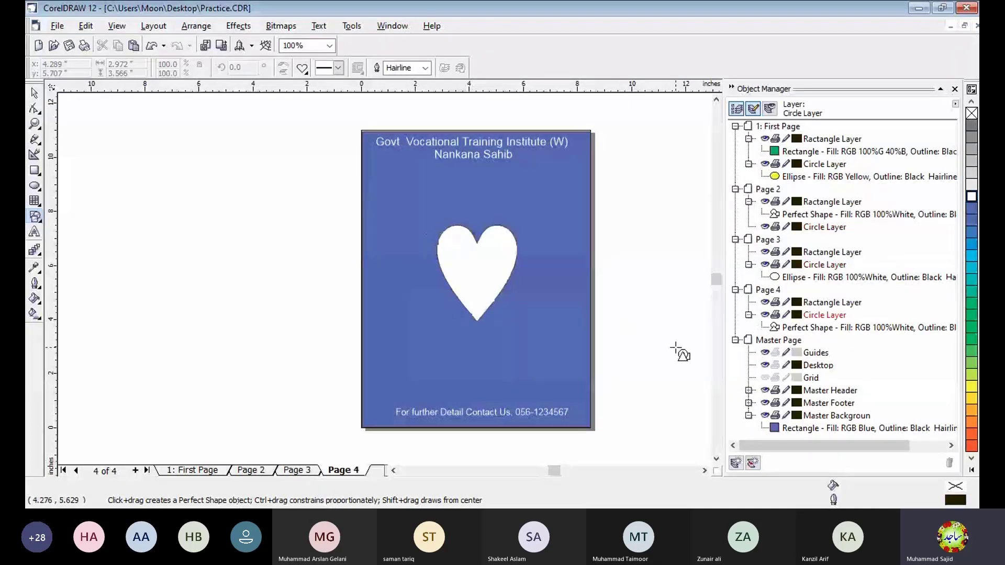